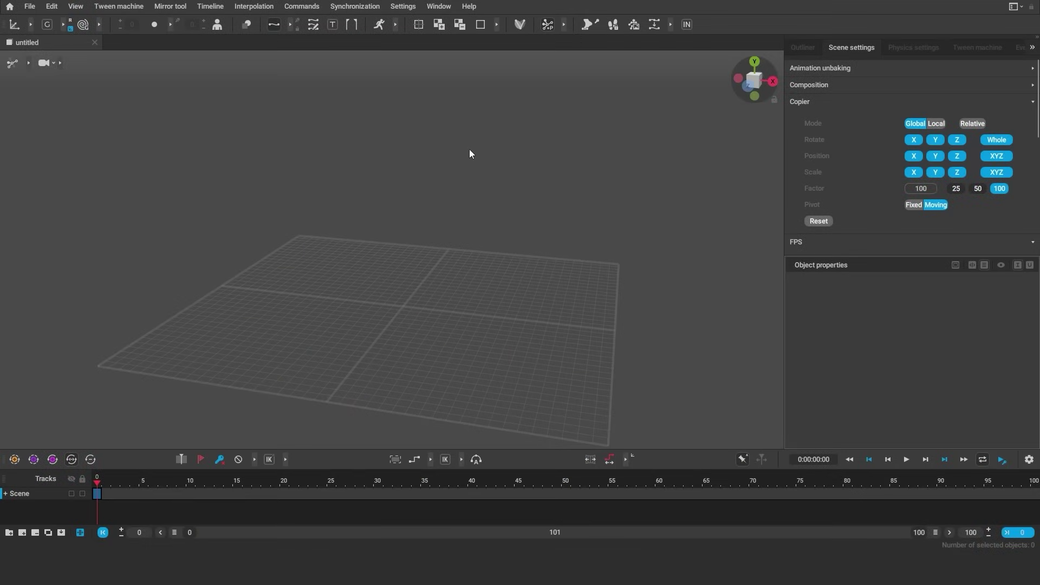
# - Import the NoStress_Stab_hand_Mixamo FBX as new content, including its animations and objects
pyautogui.click(32, 7)
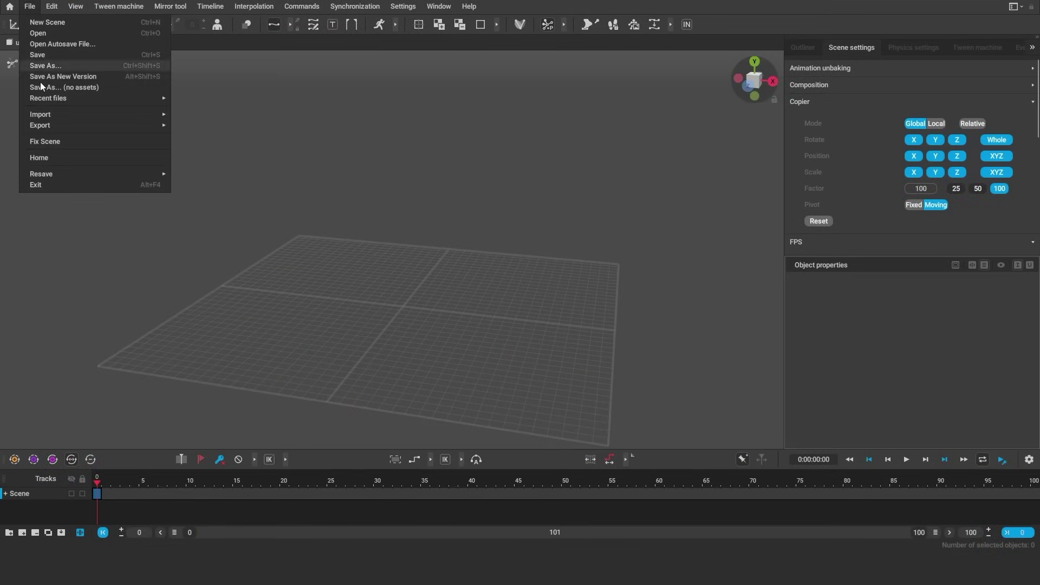
pyautogui.moveTo(66, 116)
pyautogui.click(186, 115)
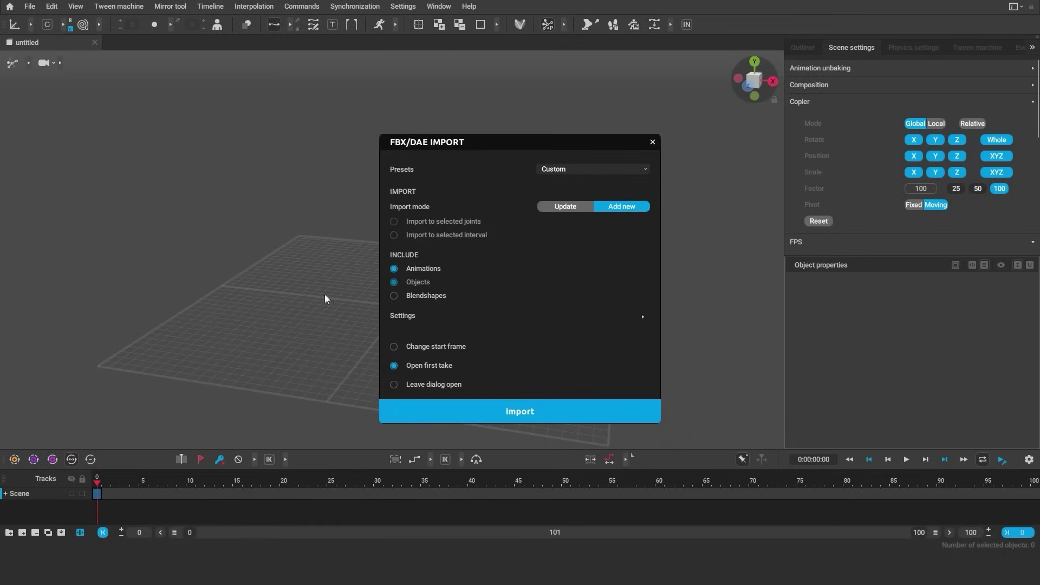
pyautogui.click(502, 409)
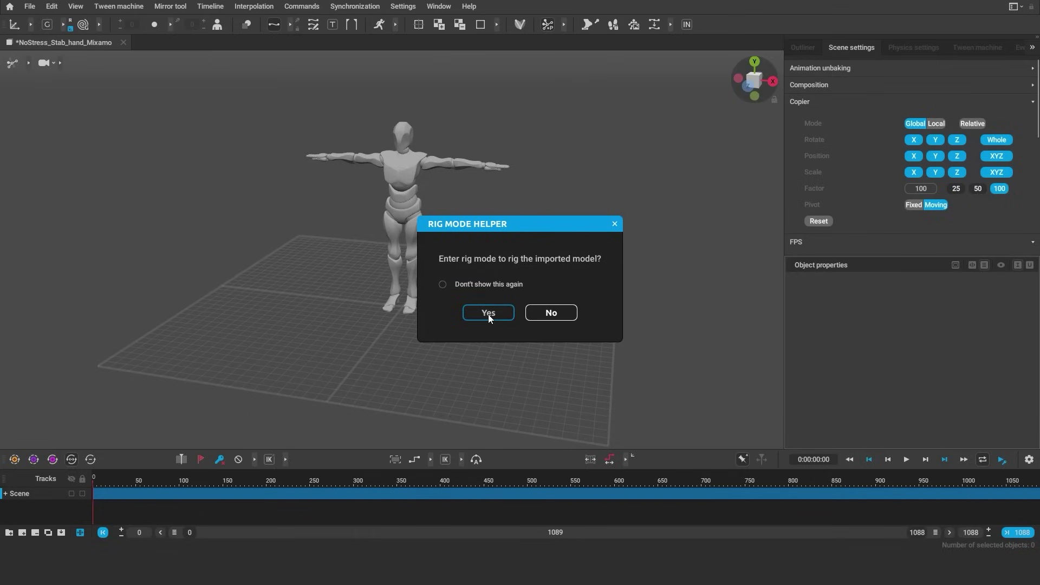
# - Rig the imported humanoid in rig mode by adding Quick Rigging Tool elements and generating the rig
pyautogui.click(489, 313)
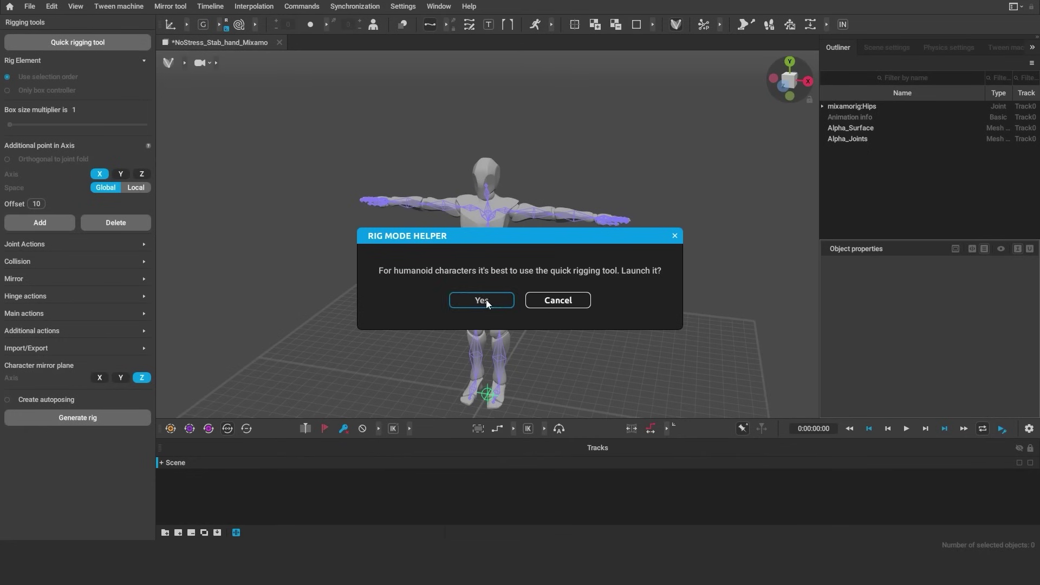
pyautogui.click(487, 304)
pyautogui.click(520, 302)
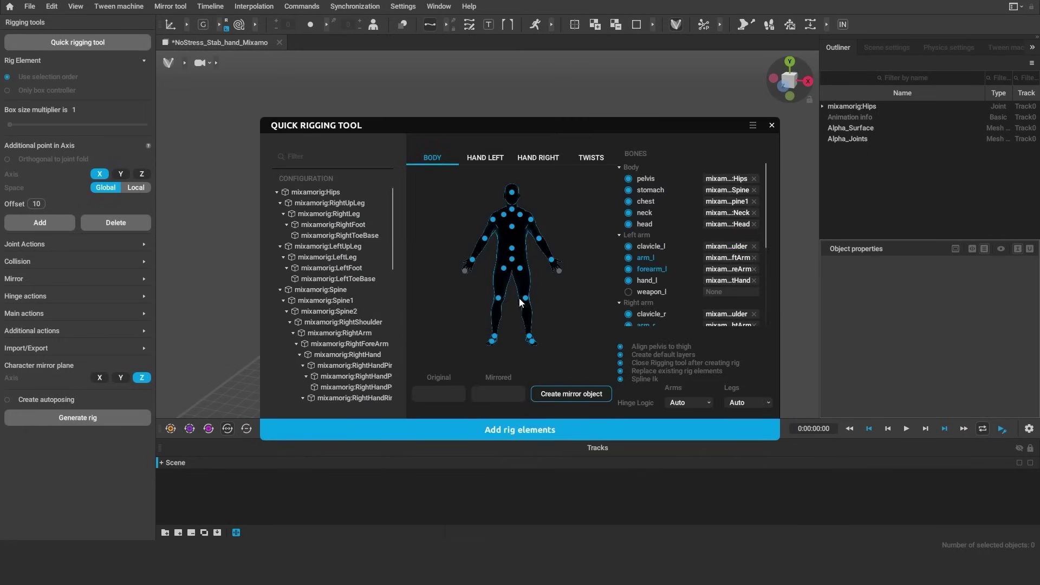
pyautogui.click(471, 431)
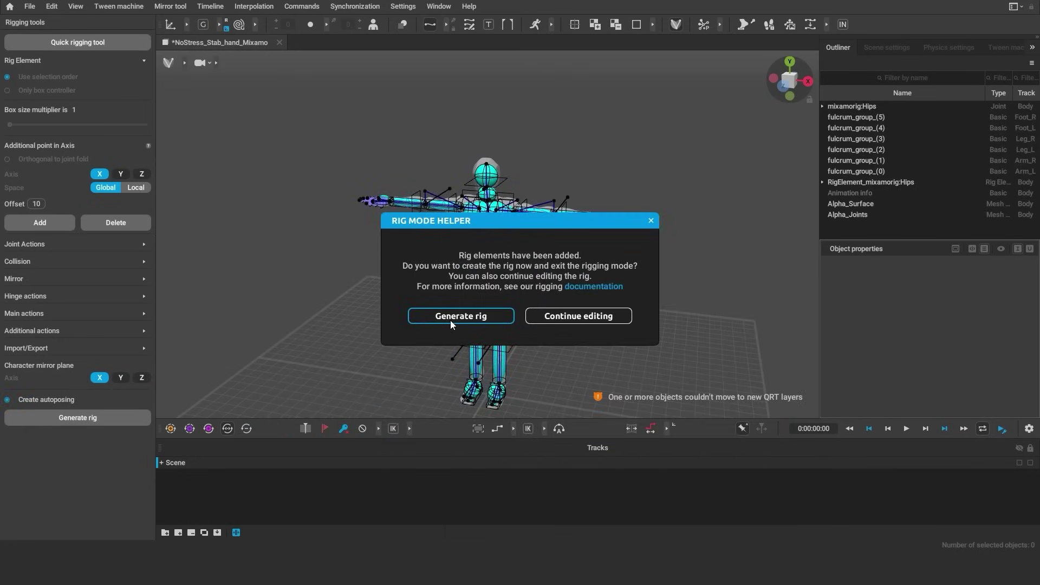
pyautogui.press('Return')
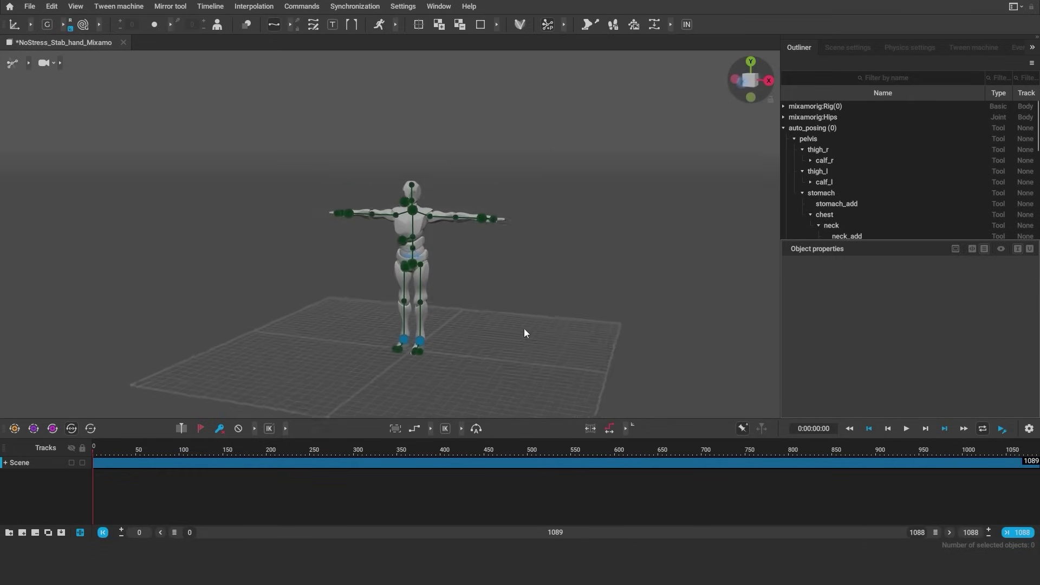
pyautogui.keyDown('alt'); pyautogui.moveTo(550, 324); pyautogui.dragTo(546, 332); pyautogui.keyUp('alt')
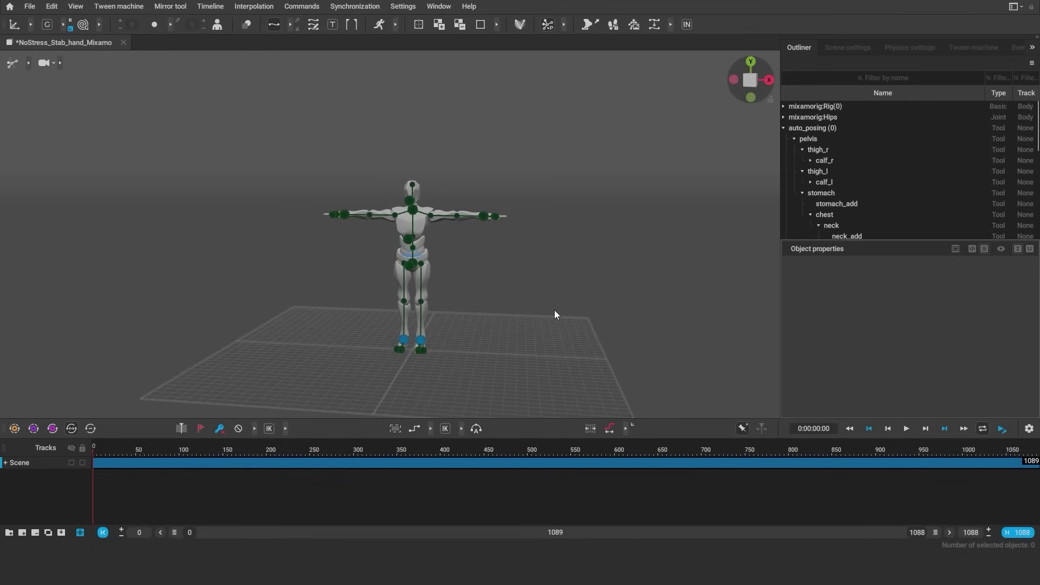
# - Create a new scene and load the Cascy sample model into it
pyautogui.click(29, 6)
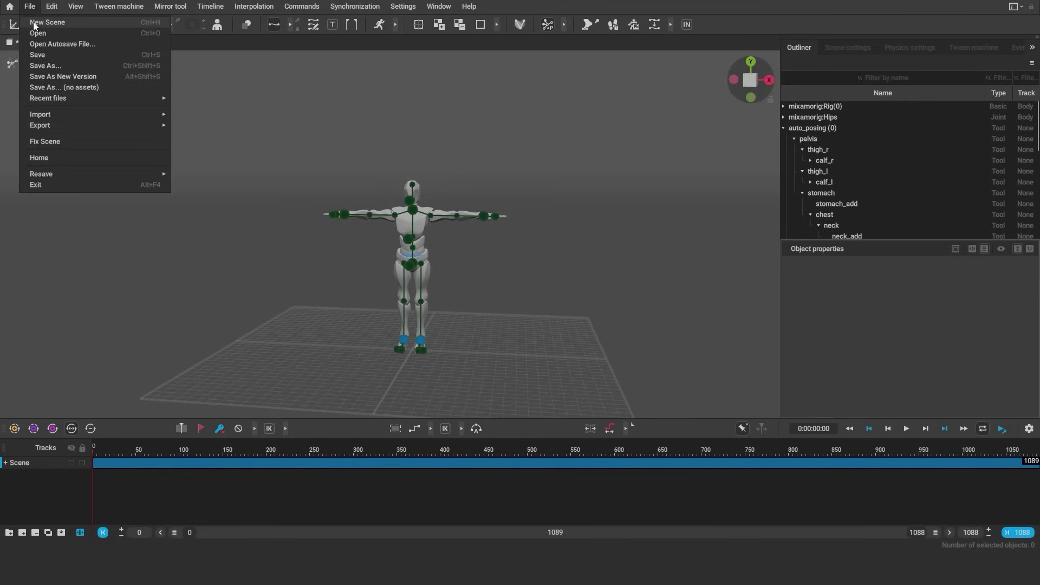
pyautogui.hotkey('ctrl', 'n')
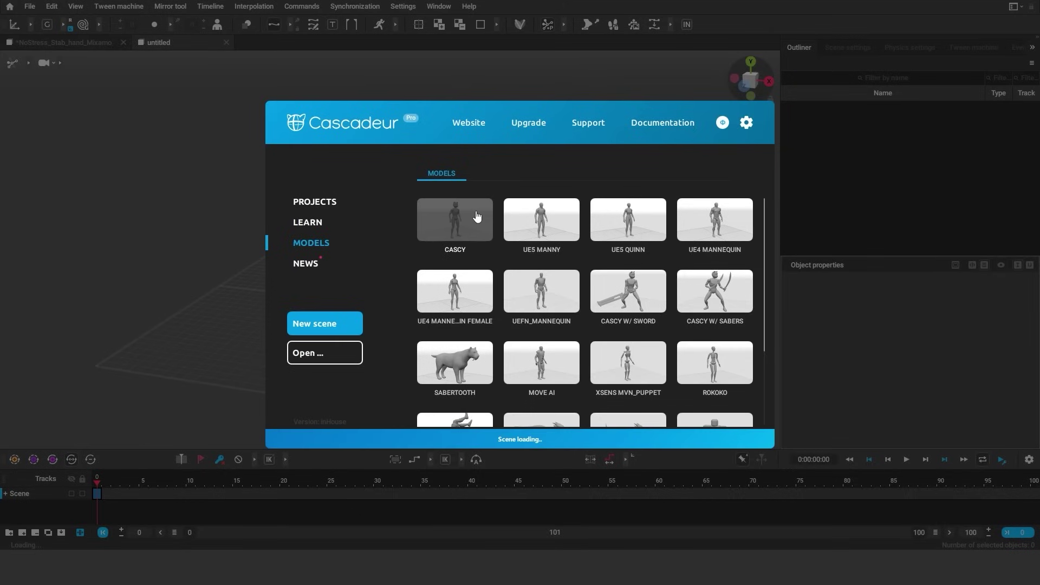
pyautogui.click(476, 213)
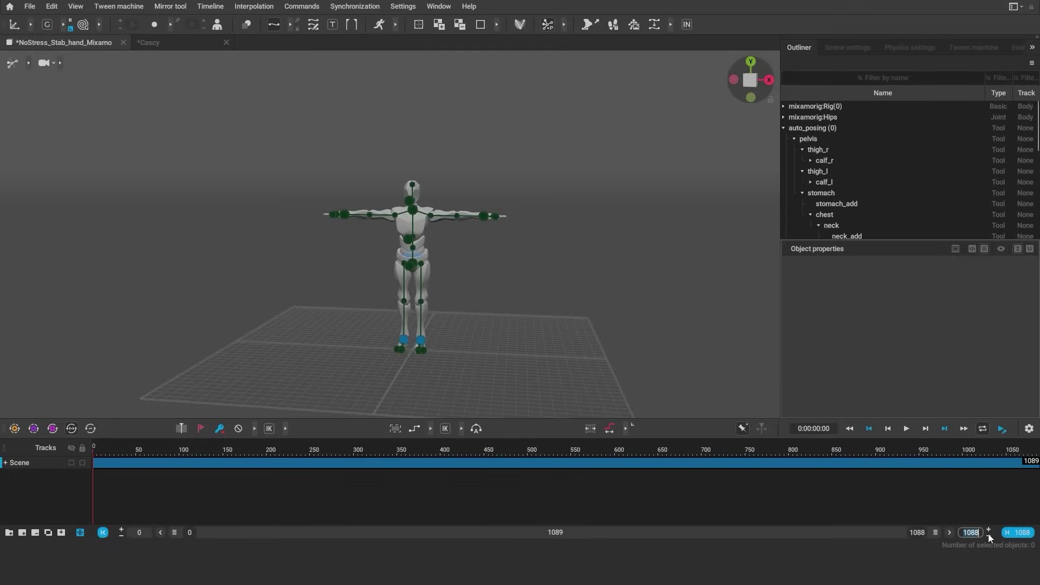
# - Set the last frame of the Cascy scene's timeline to 1088
pyautogui.click(175, 42)
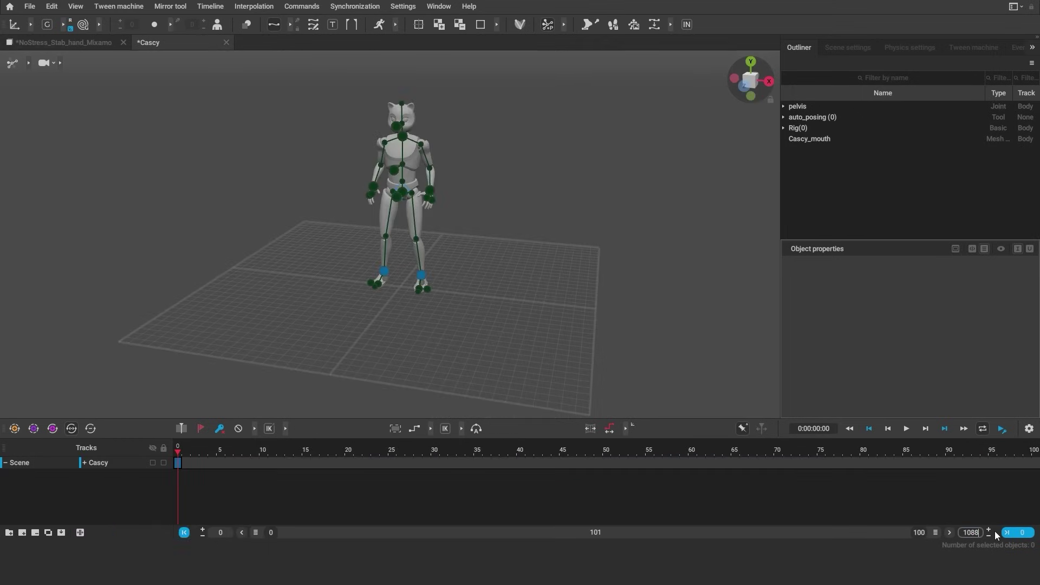
pyautogui.write('1088')
pyautogui.press('Return')
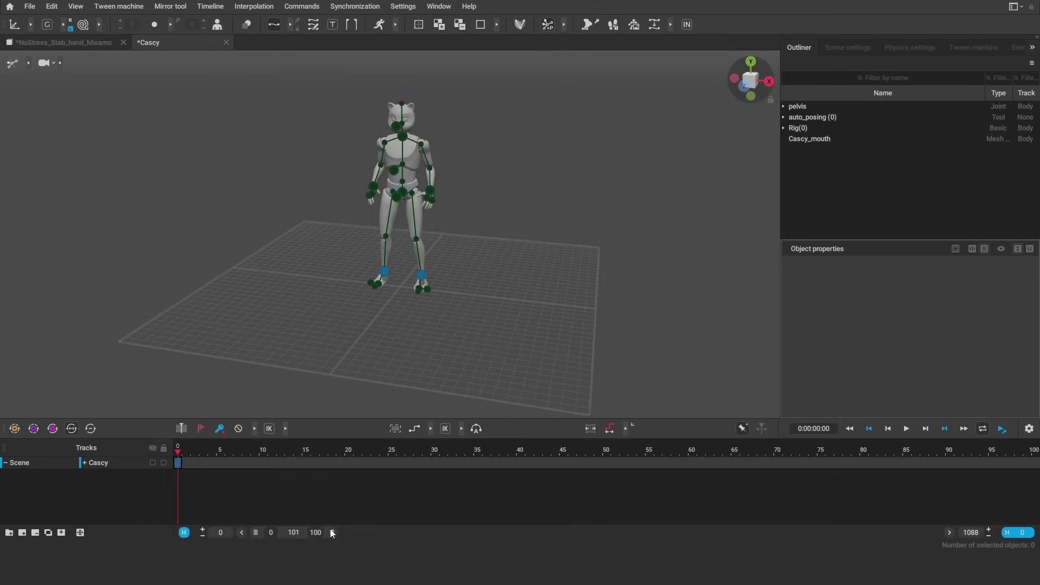
# - Retarget the NoStress_Stab_hand_Mixamo animation onto Cascy with Retargeting Copy and Retargeting Paste, and play the result
pyautogui.click(96, 461)
pyautogui.click(58, 43)
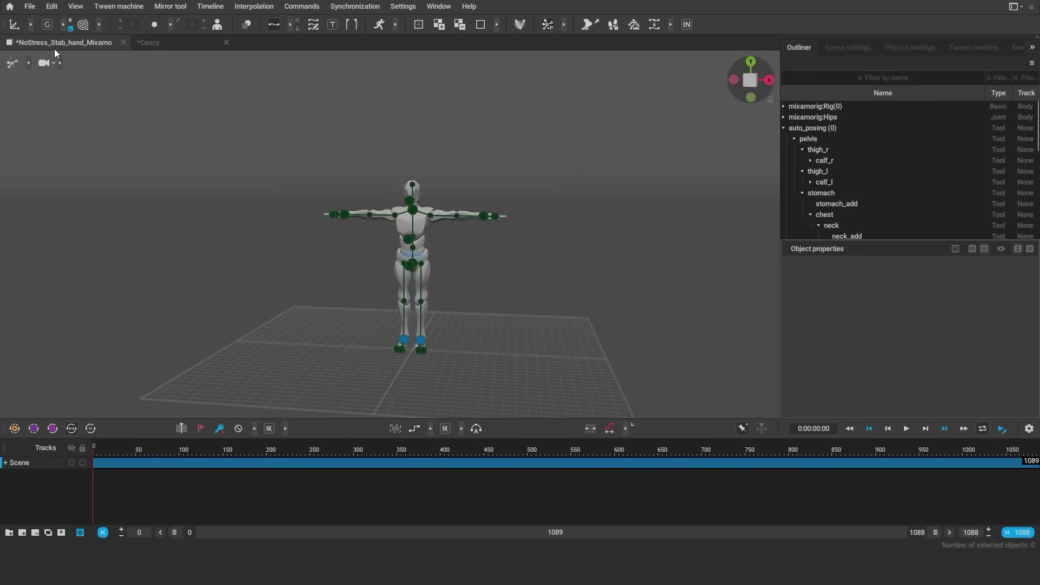
pyautogui.click(50, 8)
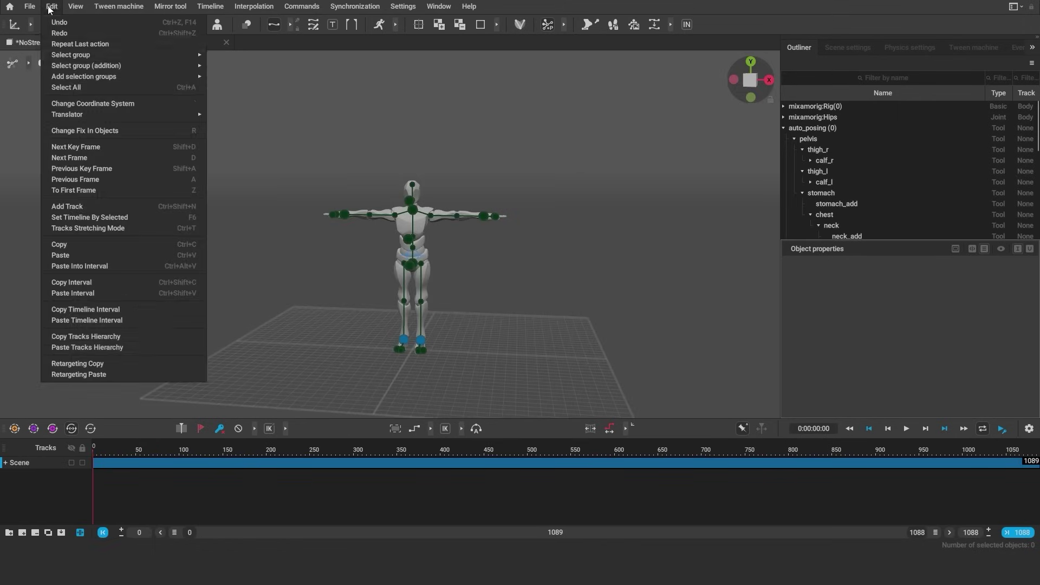
pyautogui.click(125, 363)
pyautogui.click(155, 41)
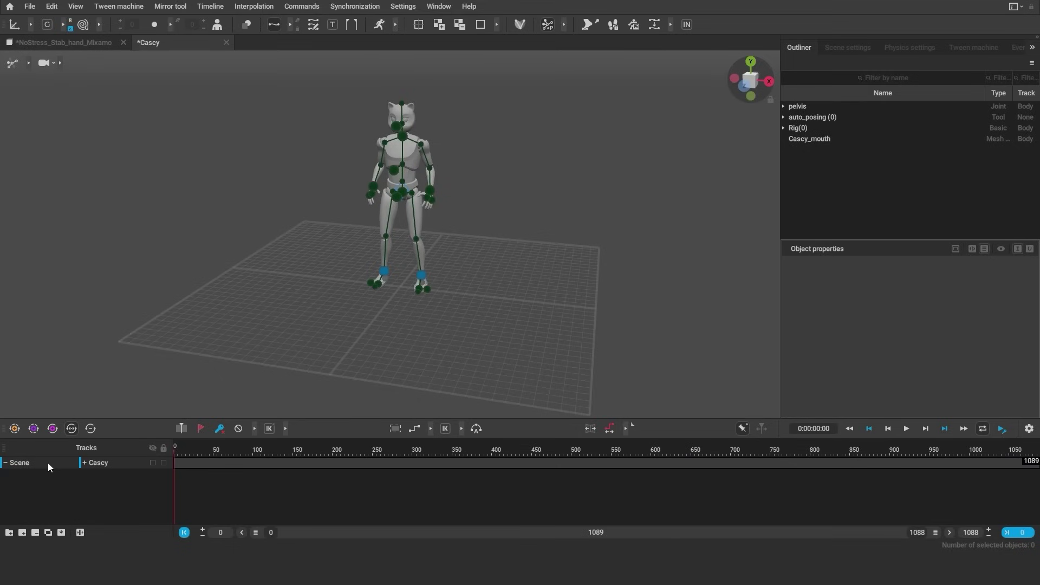
pyautogui.click(52, 6)
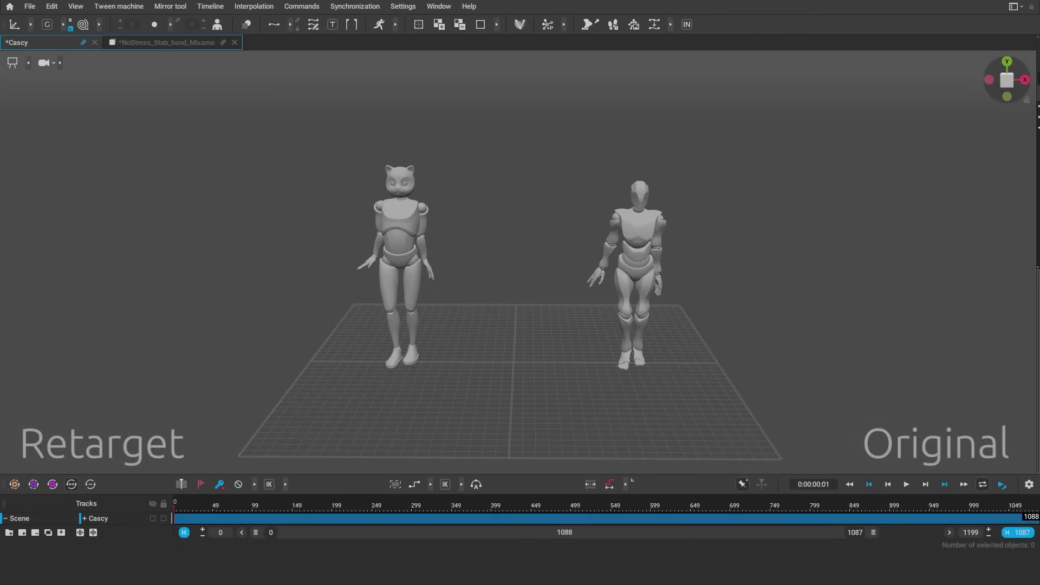
pyautogui.press('space')
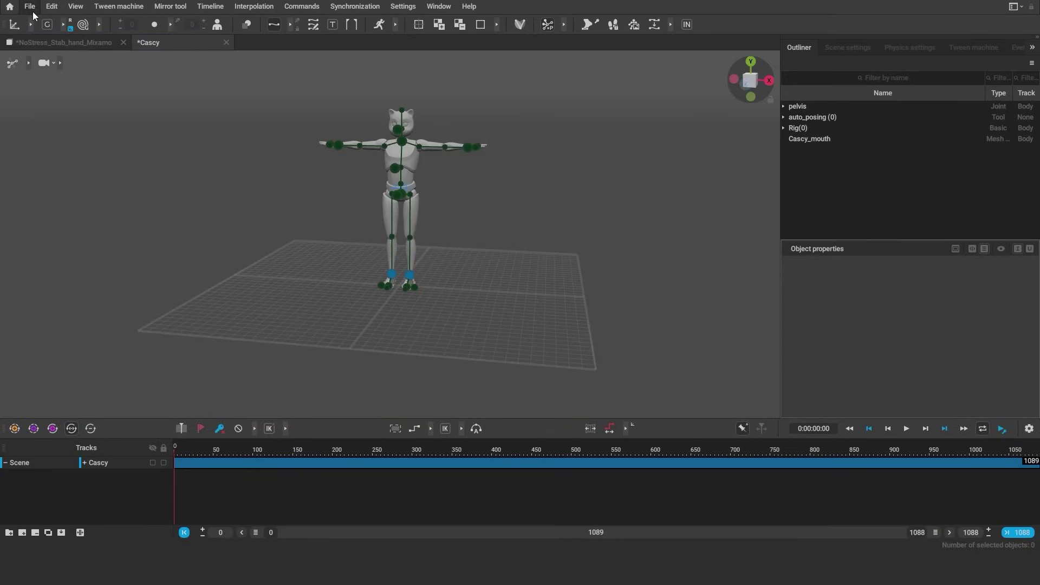
# - Import the 30 FPS Stab reference video on a new plane and new layer, using frames 0 to 1089
pyautogui.click(31, 7)
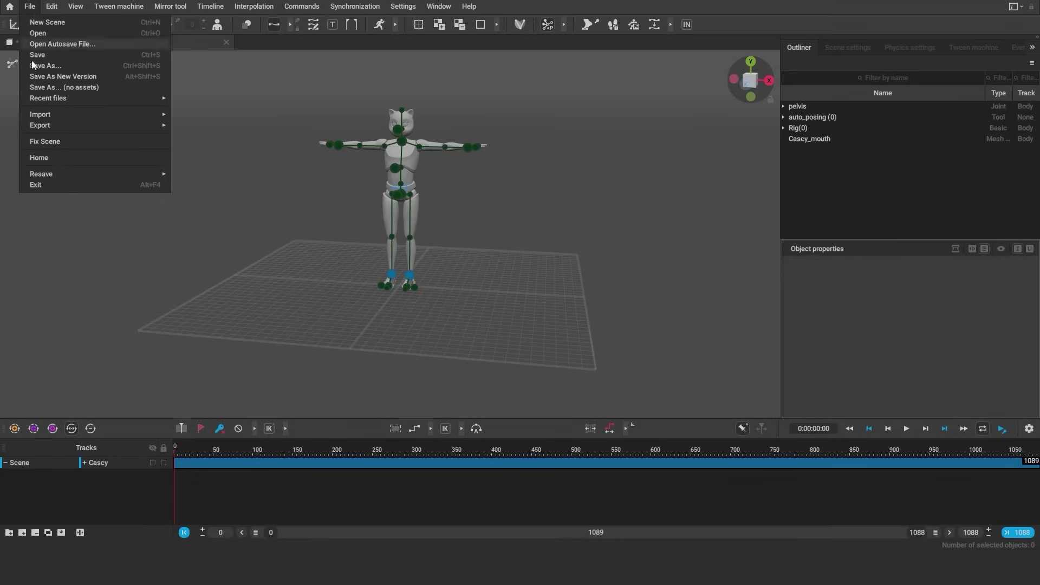
pyautogui.moveTo(81, 116)
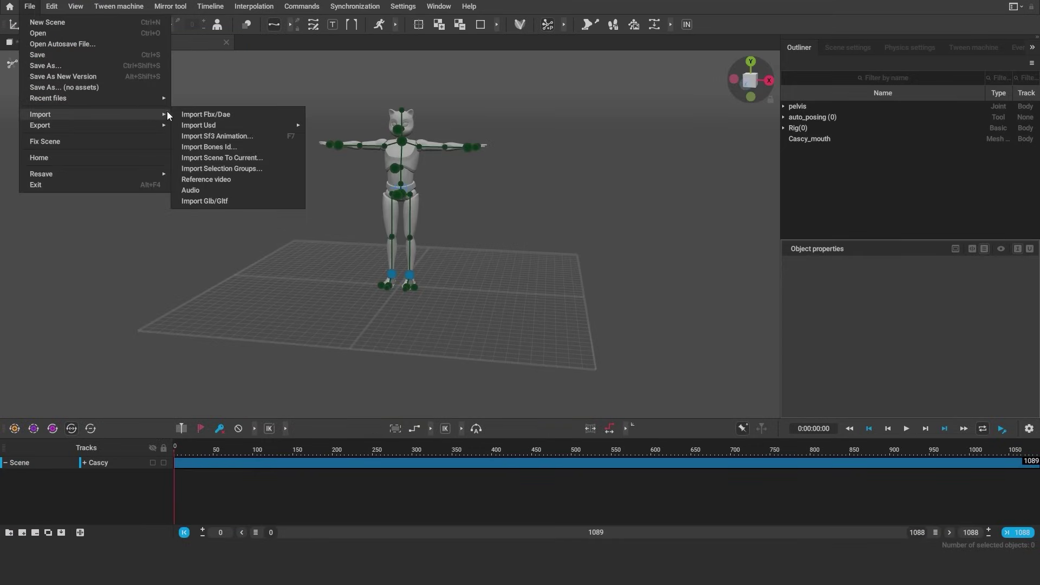
pyautogui.click(244, 179)
pyautogui.click(656, 211)
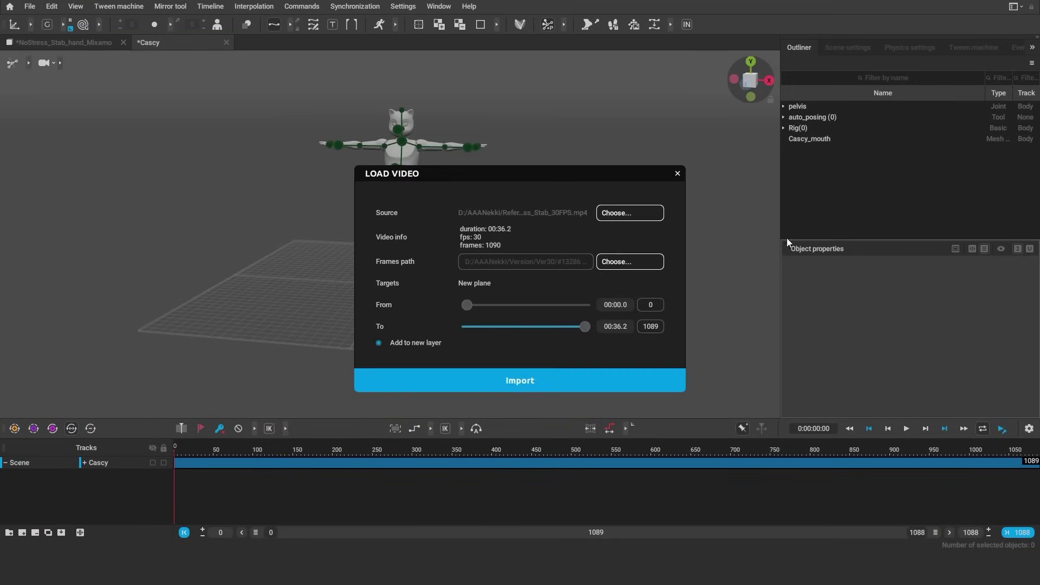
pyautogui.press('Return')
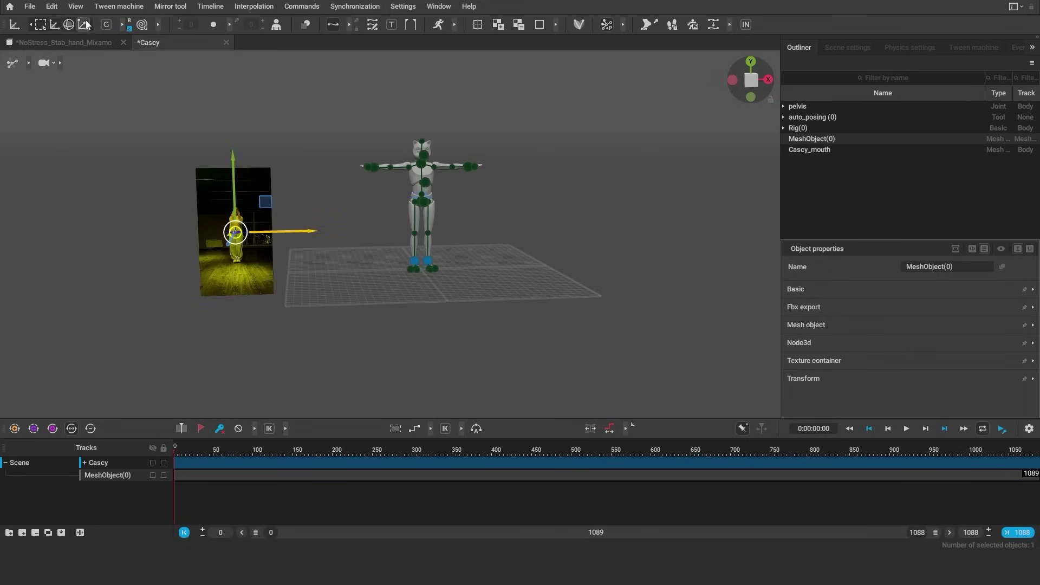
# - Enlarge the reference video plane beside the character, lock its MeshObject(0) track, and deselect the plane
pyautogui.click(163, 475)
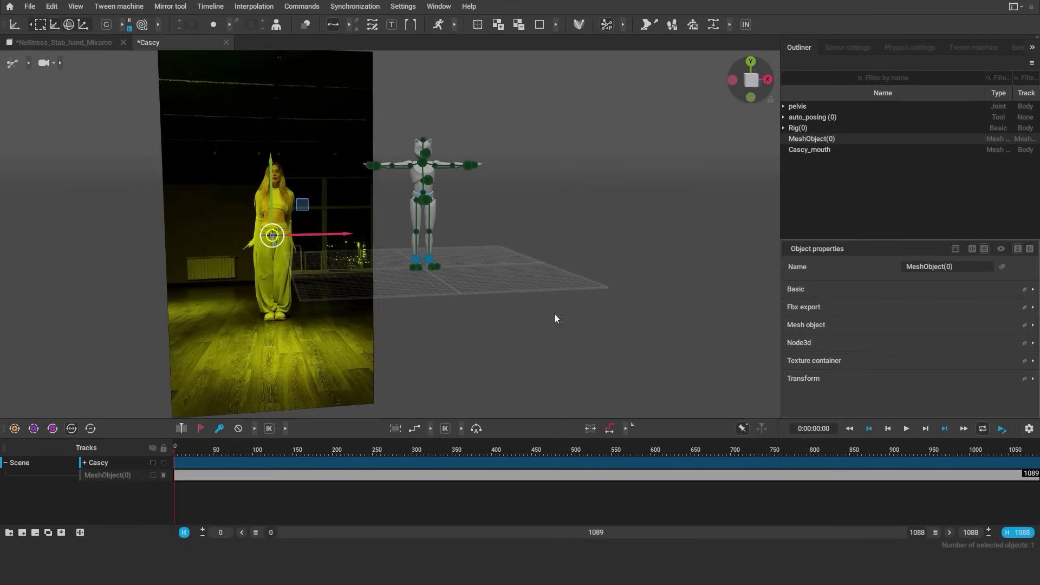
pyautogui.click(555, 319)
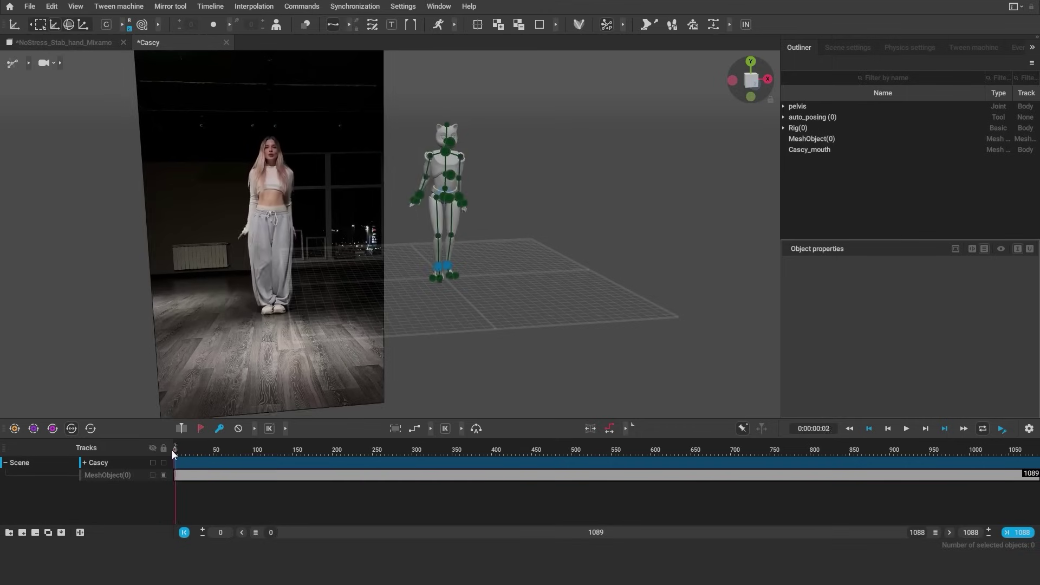
# - Set the start frame to -1 in the timeline settings
pyautogui.click(1029, 429)
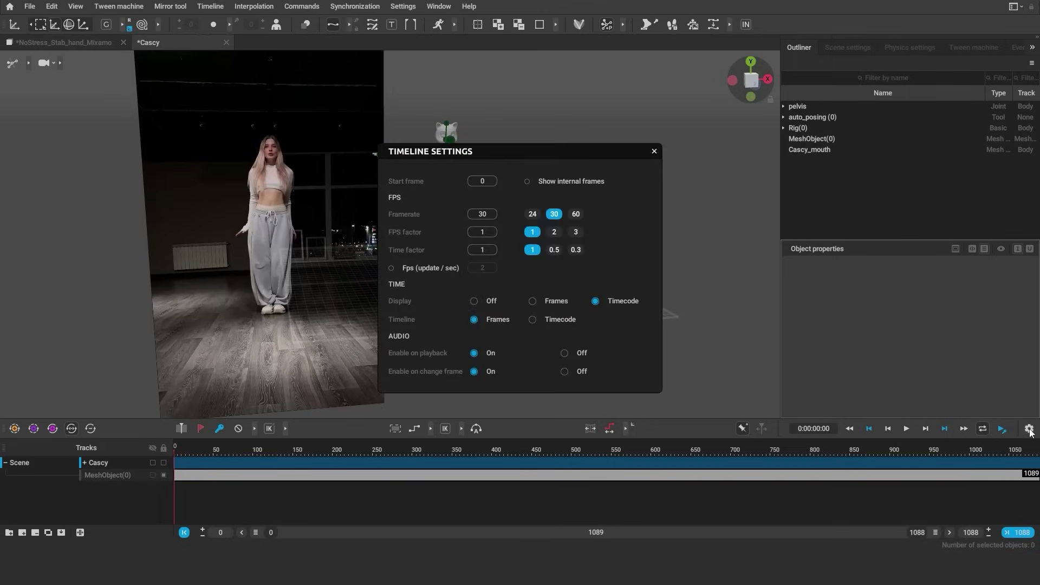
pyautogui.click(489, 182)
pyautogui.write('-1')
pyautogui.press('Return')
pyautogui.click(654, 151)
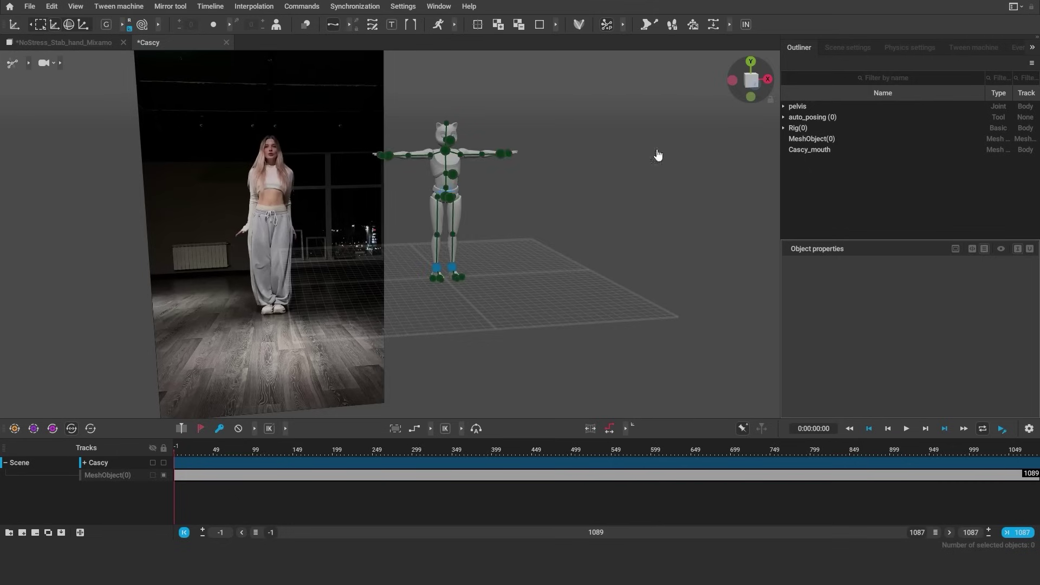
# - Trim the initial T-pose frame by setting the timeline's first frame to 0
pyautogui.click(214, 535)
pyautogui.write('0')
pyautogui.press('Return')
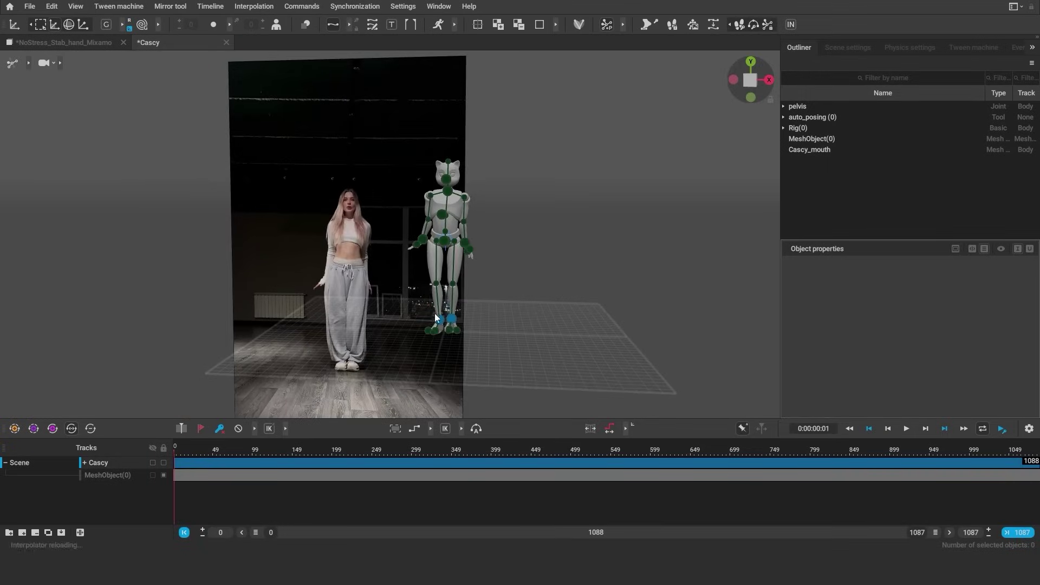
# - Show the Animation unbaking scene settings and unbake the Cascy animation with an interpolation difference of 10
pyautogui.moveTo(435, 317); pyautogui.dragTo(496, 318, button='right')
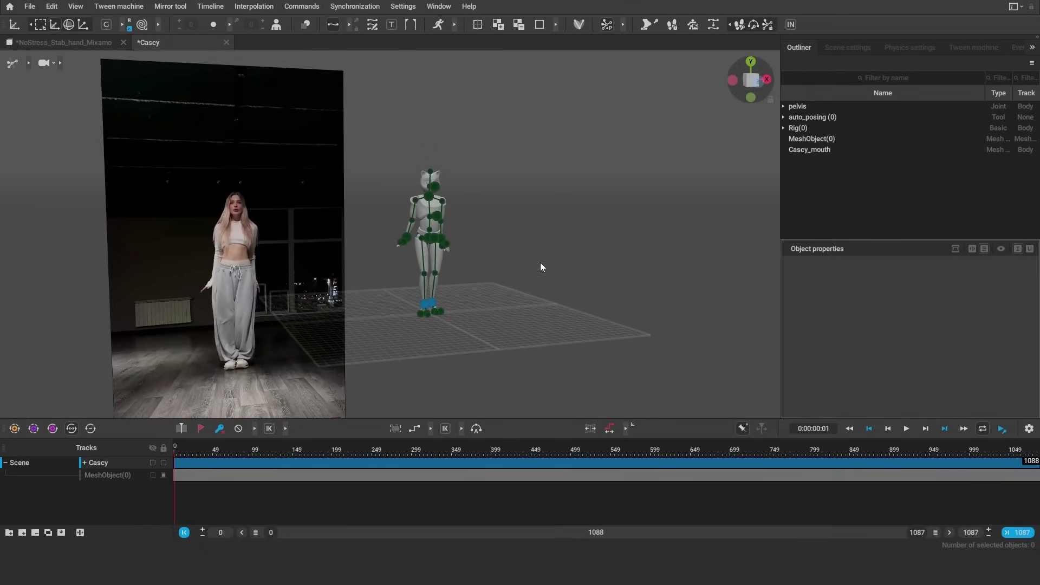
pyautogui.click(847, 47)
pyautogui.click(882, 67)
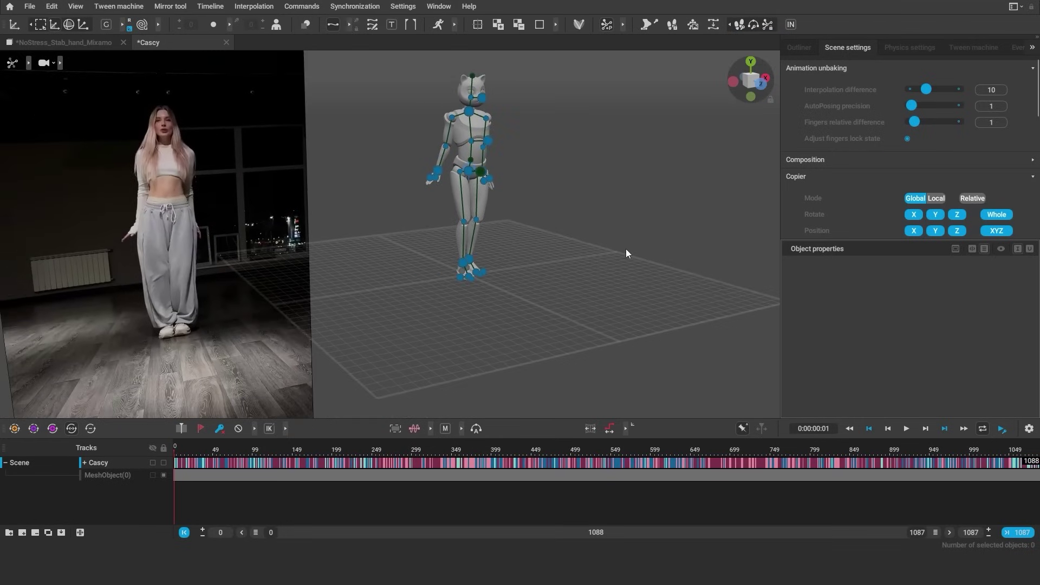
# - Set the feet's fulcrum points on the Cascy track and run Fulcrum Motion Cleaning over the whole animation
pyautogui.moveTo(189, 449); pyautogui.dragTo(111, 466)
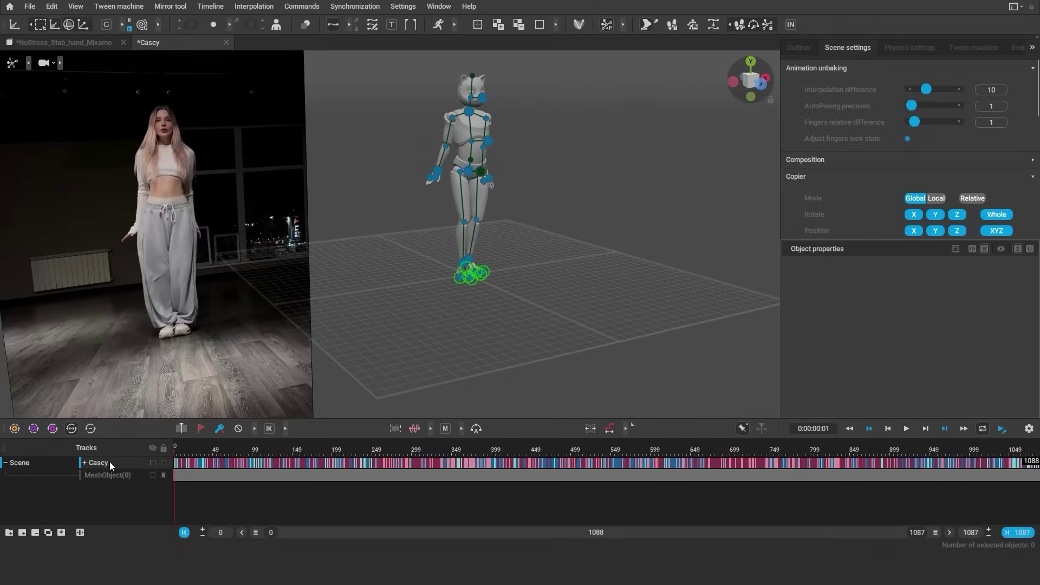
pyautogui.click(674, 24)
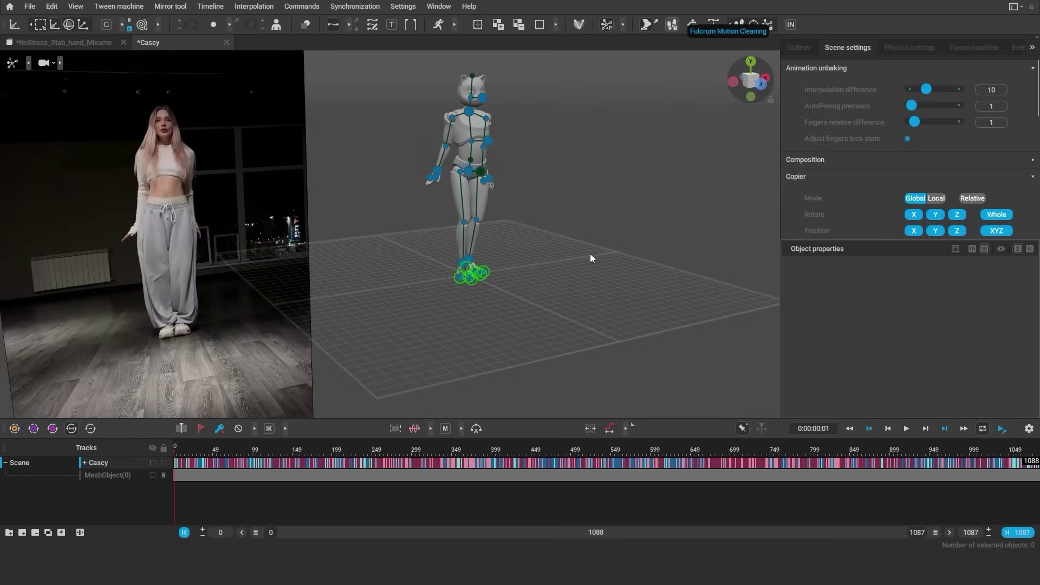
pyautogui.scroll(3, 575, 317)
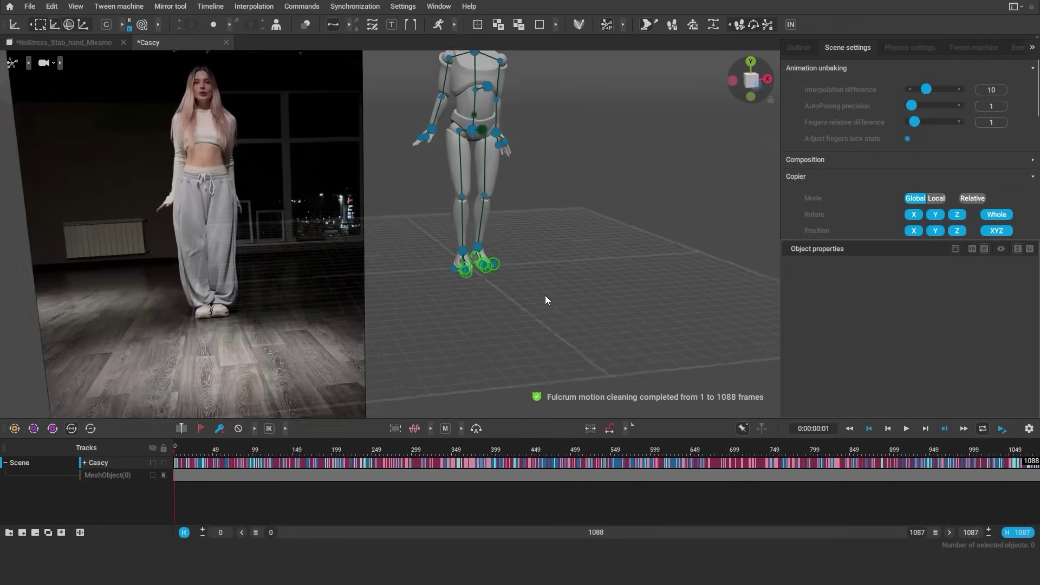
# - Scrub through the cleaned animation against the reference video and narrow the visible timeline range to frames 0–245
pyautogui.moveTo(197, 451); pyautogui.dragTo(515, 437)
pyautogui.moveTo(501, 206); pyautogui.dragTo(510, 373, button='middle')
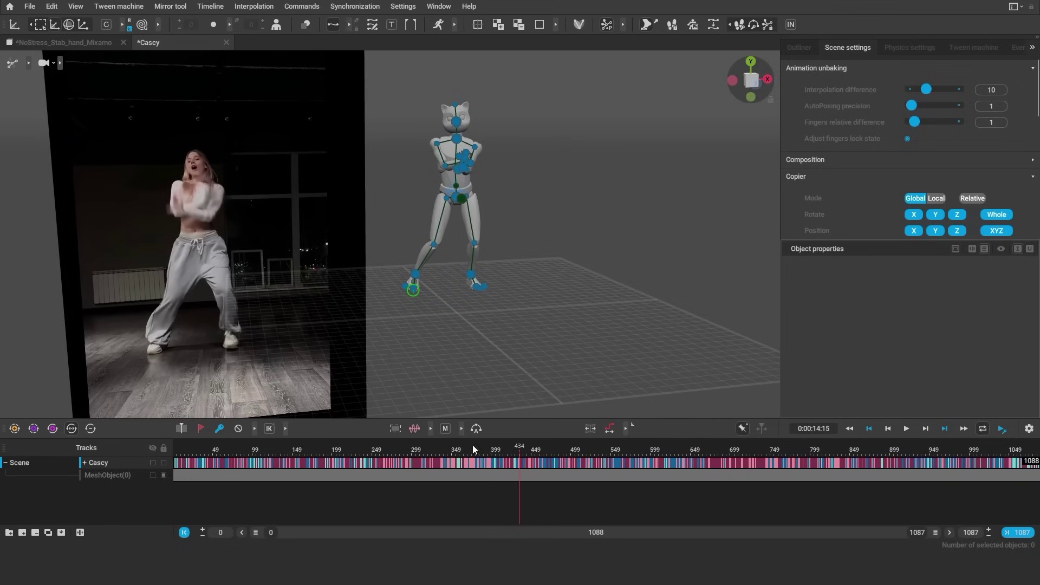
pyautogui.moveTo(473, 444); pyautogui.dragTo(174, 446)
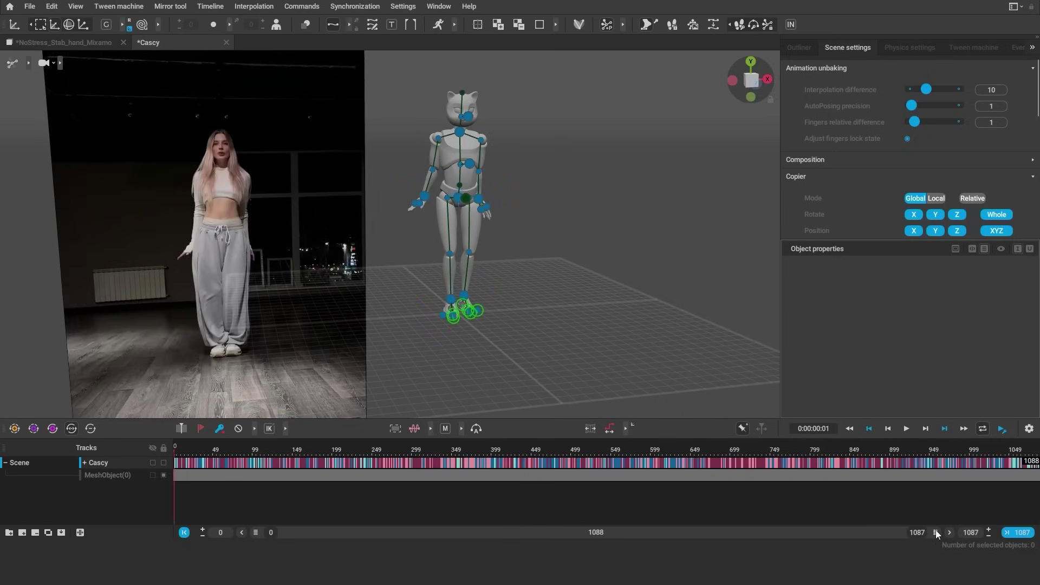
pyautogui.moveTo(935, 530); pyautogui.dragTo(419, 540)
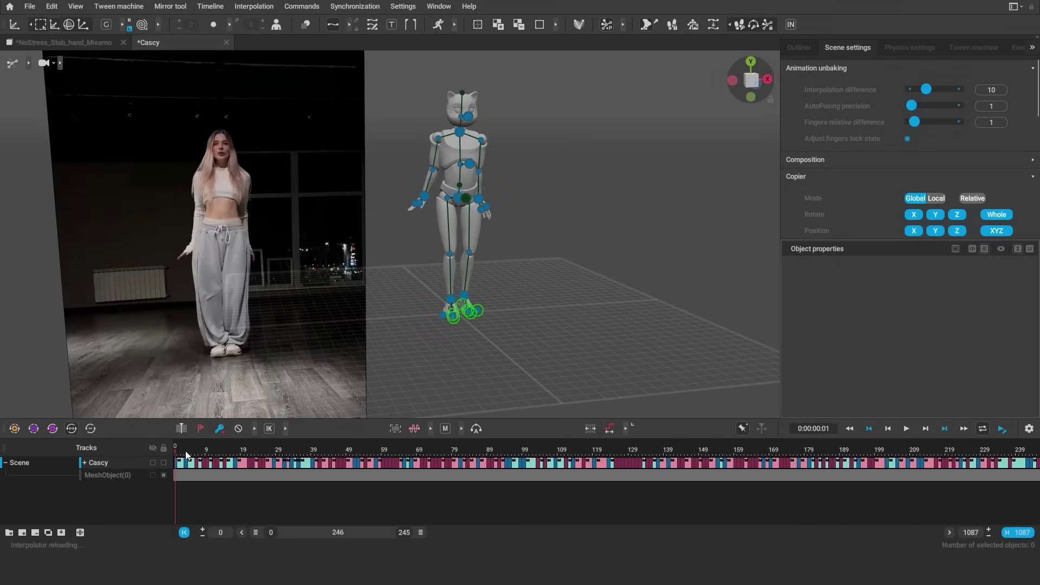
# - Correct the crossed hands' pose at frame 15, rotating the left hand in local mode
pyautogui.moveTo(187, 454); pyautogui.dragTo(163, 460)
pyautogui.moveTo(539, 303); pyautogui.dragTo(565, 301, button='right')
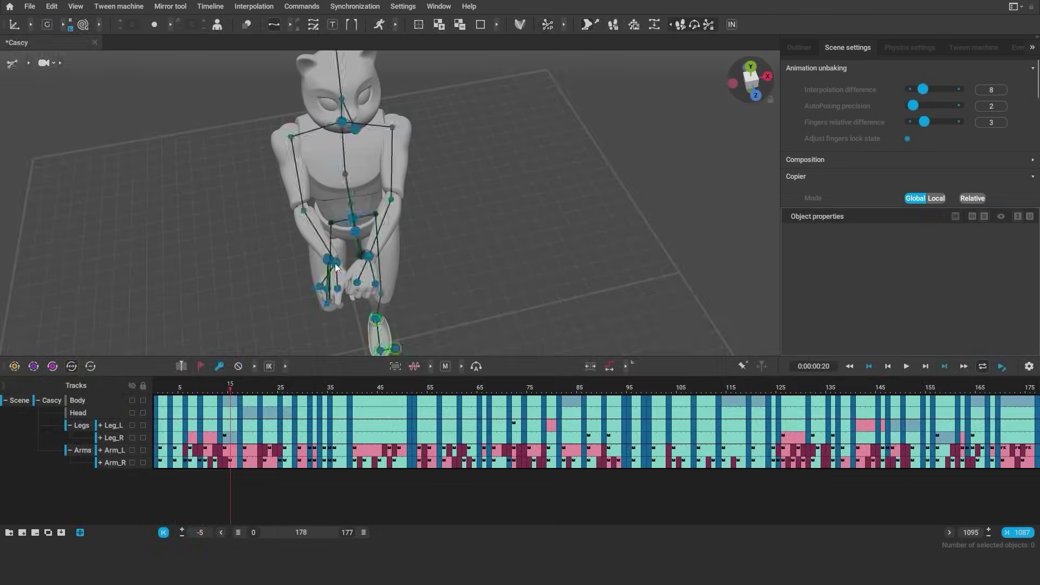
pyautogui.click(336, 268)
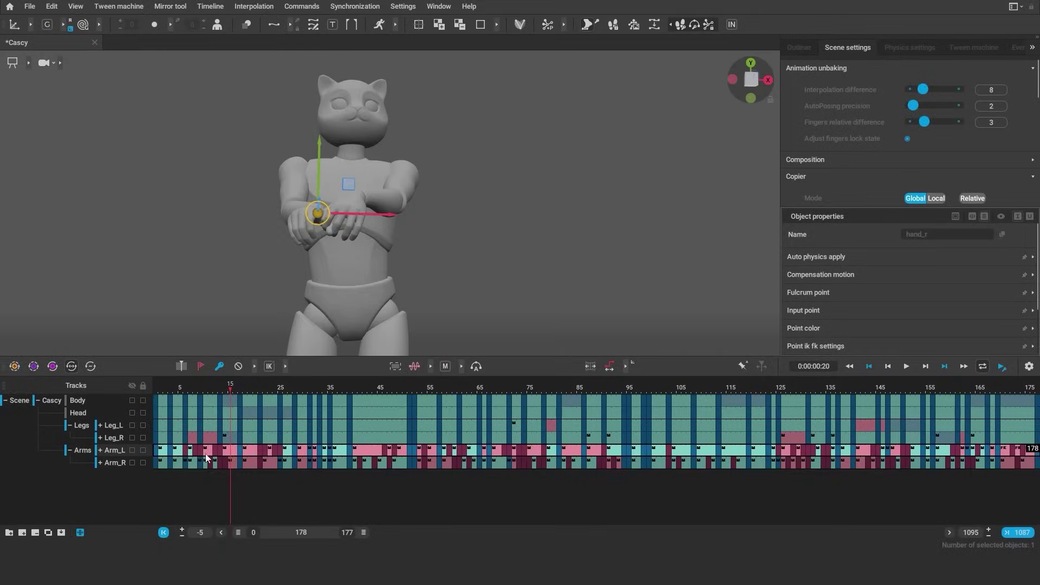
pyautogui.click(213, 450)
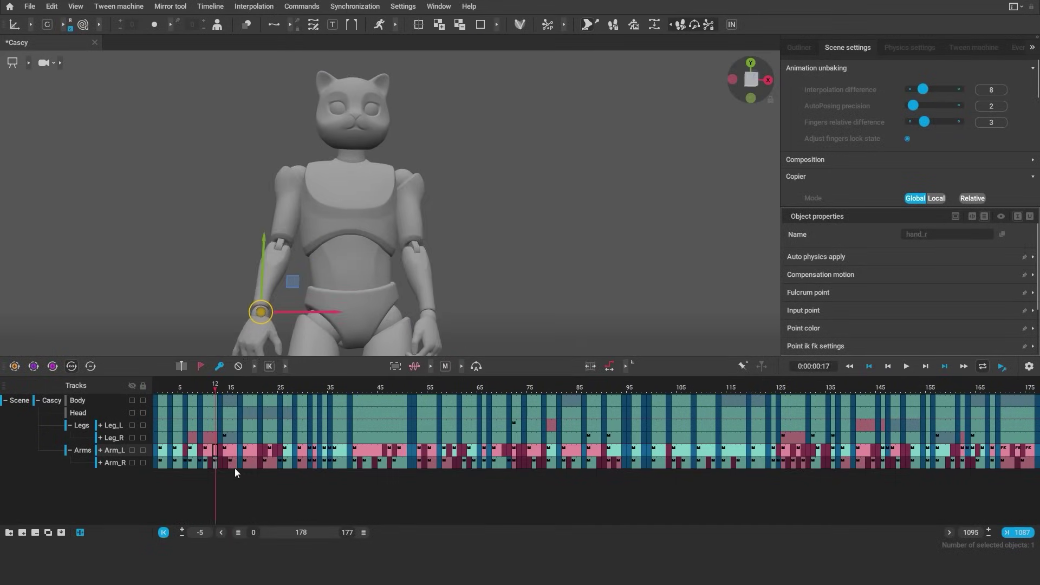
pyautogui.click(227, 462)
pyautogui.press('e')
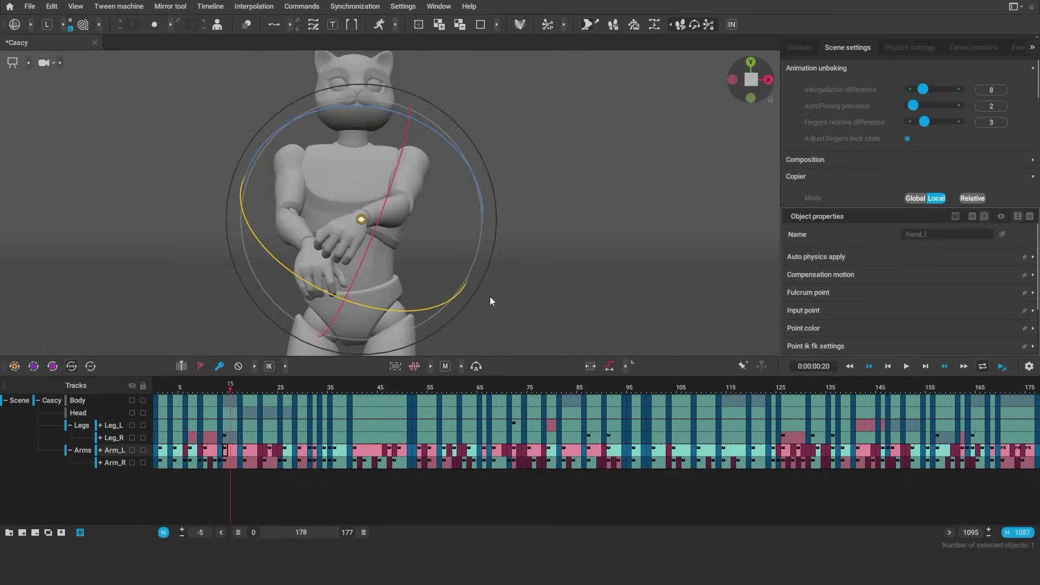
# - Correct the arm pose at frame 19 by rotating the left hand, raising both shoulder points and adjusting the right elbow
pyautogui.click(236, 386)
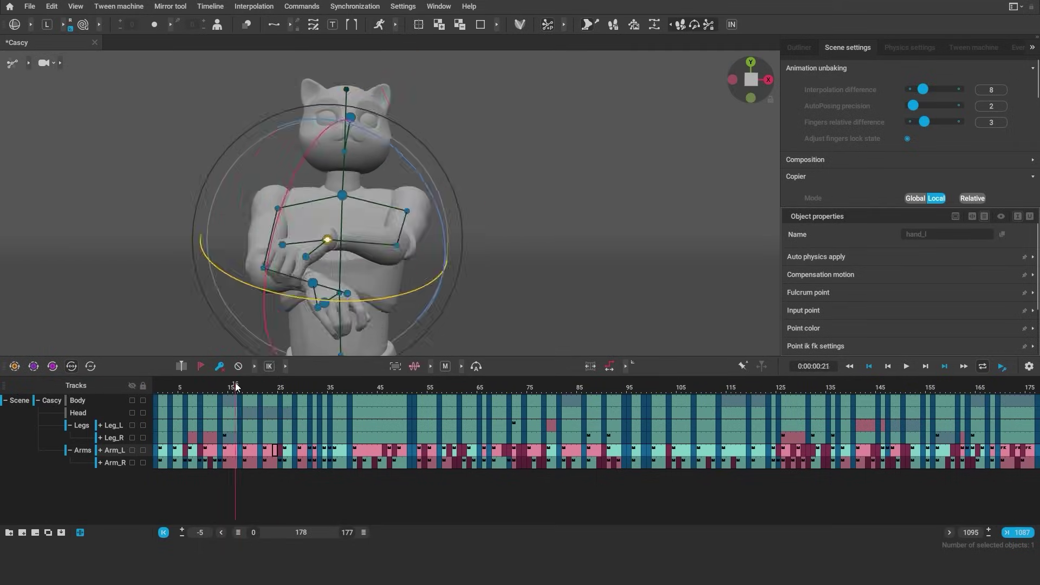
pyautogui.moveTo(237, 386); pyautogui.dragTo(248, 387)
pyautogui.moveTo(357, 228); pyautogui.dragTo(373, 252, button='middle')
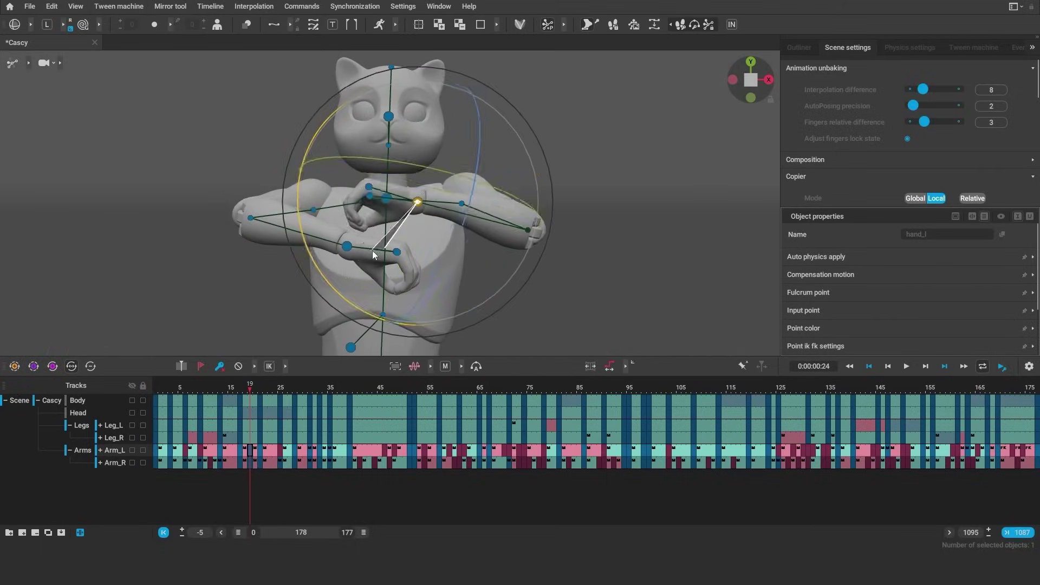
pyautogui.moveTo(373, 252); pyautogui.dragTo(516, 239)
pyautogui.press('w')
pyautogui.click(314, 210)
pyautogui.click(460, 200)
pyautogui.click(252, 209)
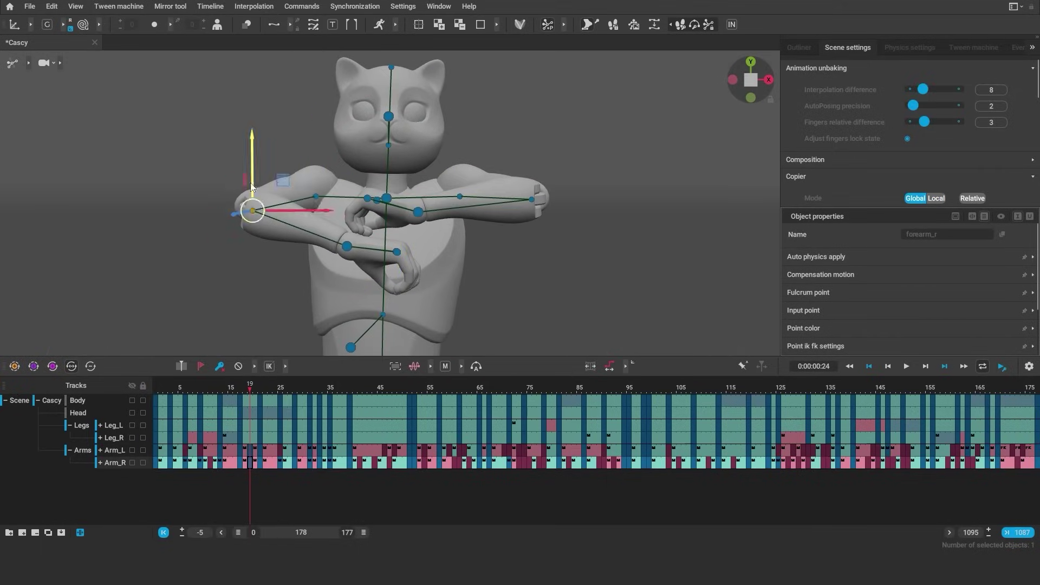
# - Straighten the fingers of both hands at frame 19 by repositioning their fingertip points
pyautogui.click(362, 227)
pyautogui.press('f')
pyautogui.moveTo(342, 271); pyautogui.dragTo(507, 217, button='middle')
pyautogui.click(506, 210)
pyautogui.moveTo(462, 263); pyautogui.dragTo(281, 327, button='middle')
pyautogui.press('f')
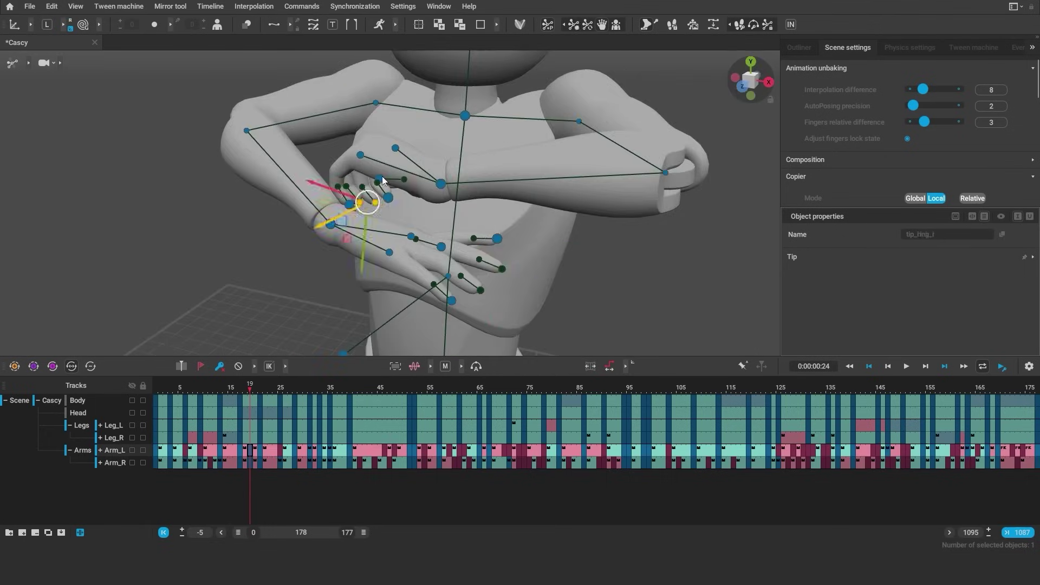
pyautogui.moveTo(408, 282); pyautogui.dragTo(359, 183, button='middle')
# - Expand the Arm_L and Arm_R tracks and select the Fingers_L and Fingers_R keys around frame 25
pyautogui.click(237, 390)
pyautogui.moveTo(236, 390); pyautogui.dragTo(261, 388)
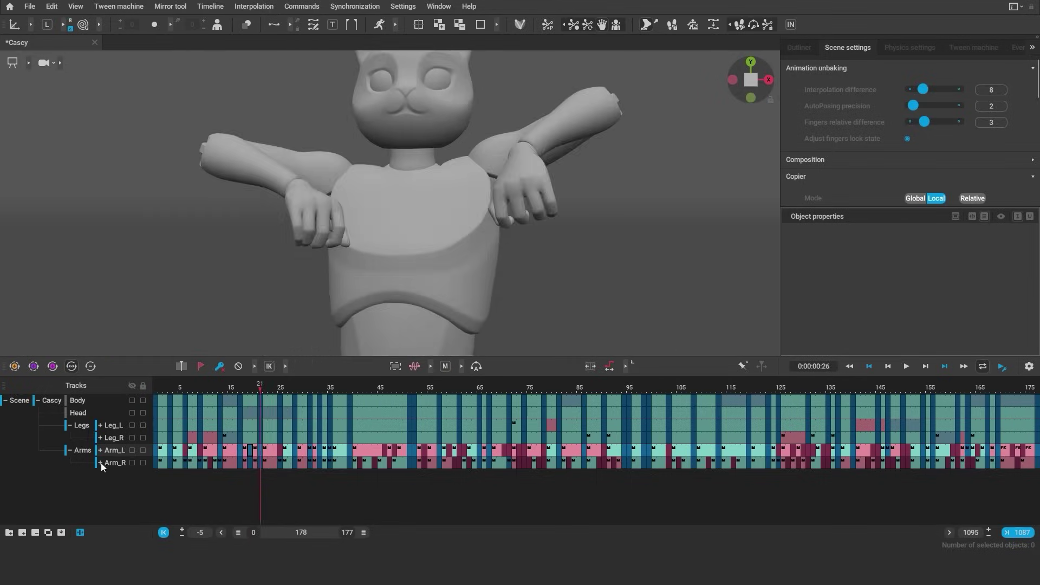
pyautogui.moveTo(292, 469); pyautogui.dragTo(325, 516)
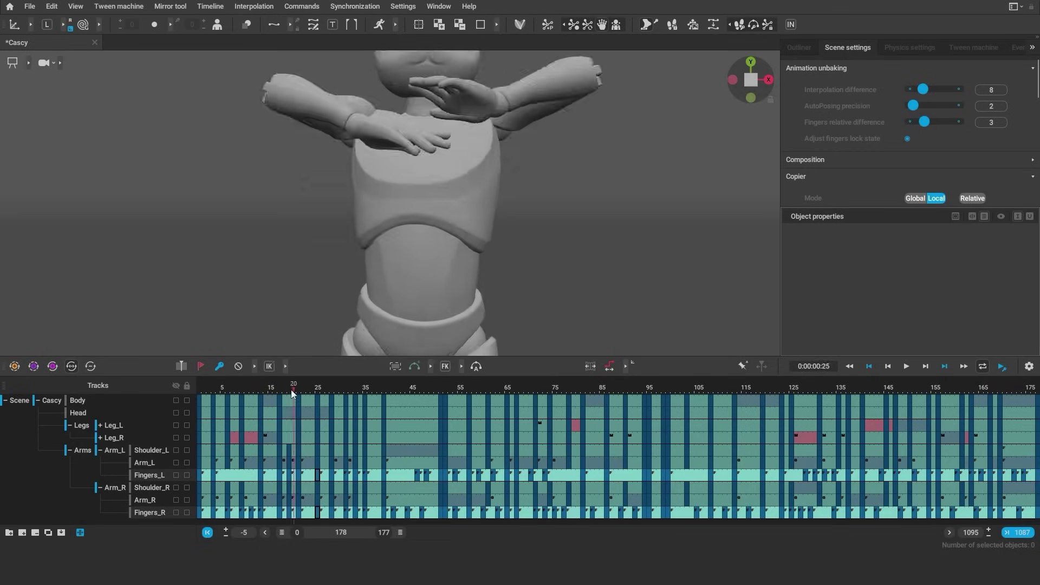
pyautogui.click(355, 393)
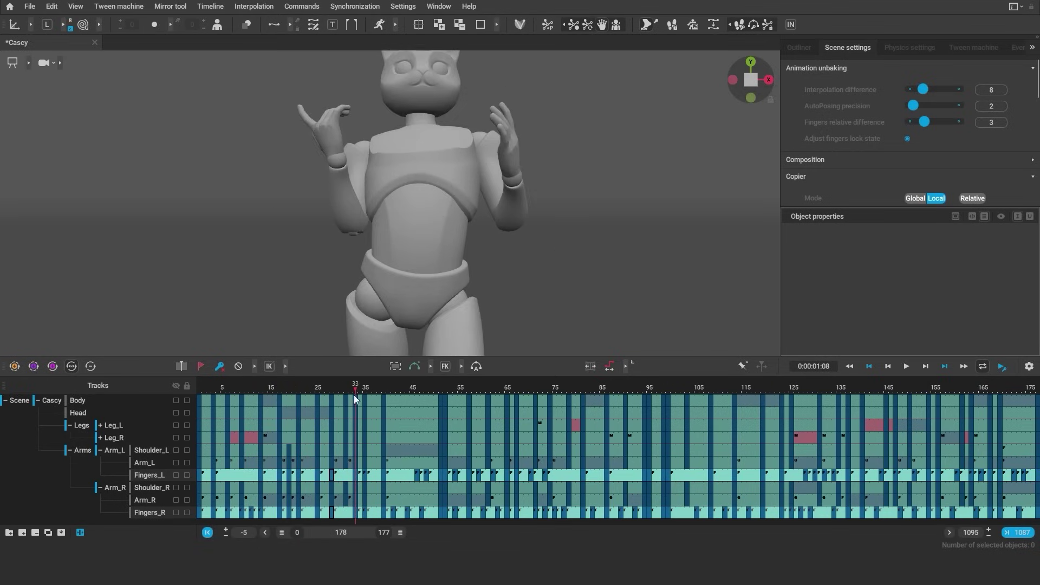
# - Adjust the finger poses of the raised hands around frame 33
pyautogui.scroll(3, 303, 173)
pyautogui.click(304, 174)
pyautogui.scroll(3, 337, 172)
pyautogui.moveTo(338, 171); pyautogui.dragTo(226, 290, button='right')
pyautogui.click(428, 228)
pyautogui.moveTo(427, 234); pyautogui.dragTo(465, 241, button='right')
pyautogui.press('h')
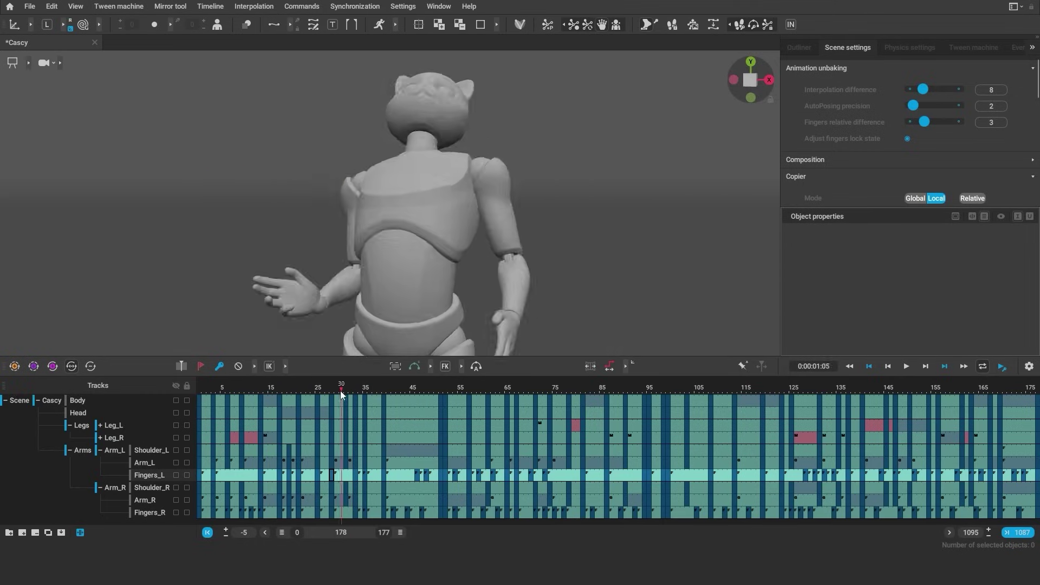
# - Shape the right hand's pointing pose at frame 35, with the index finger raised and the middle fingertip curled in
pyautogui.click(364, 388)
pyautogui.click(544, 191)
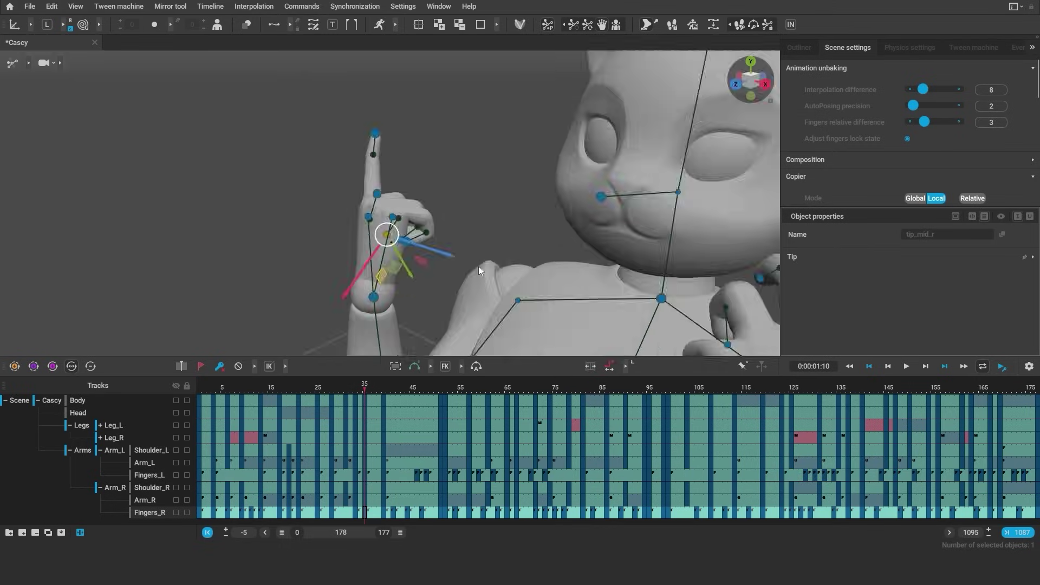
pyautogui.scroll(-5, 337, 278)
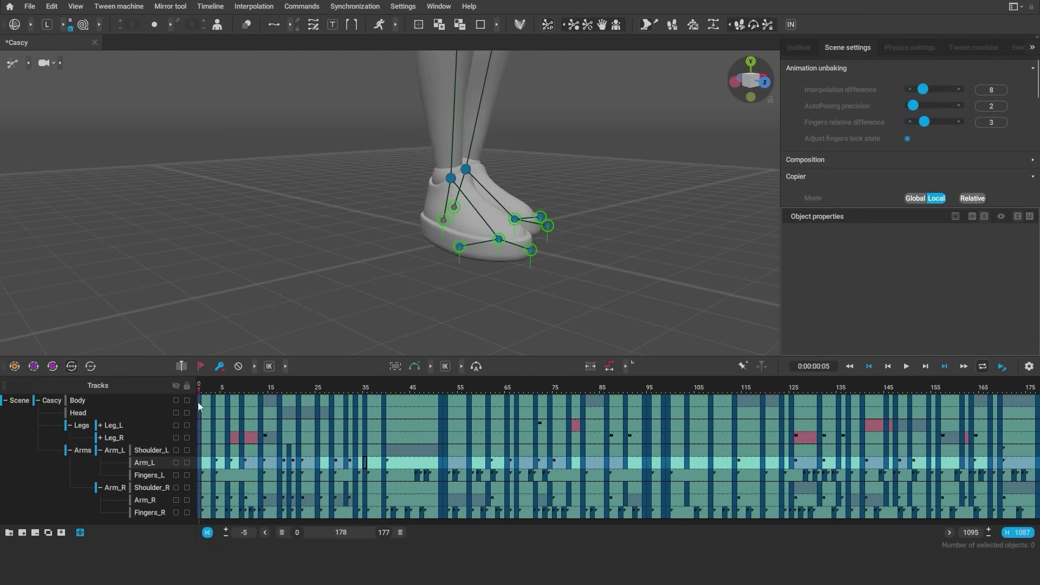
# - Select the left foot and clear the Leg_L keys between frames 2 and 32
pyautogui.click(460, 173)
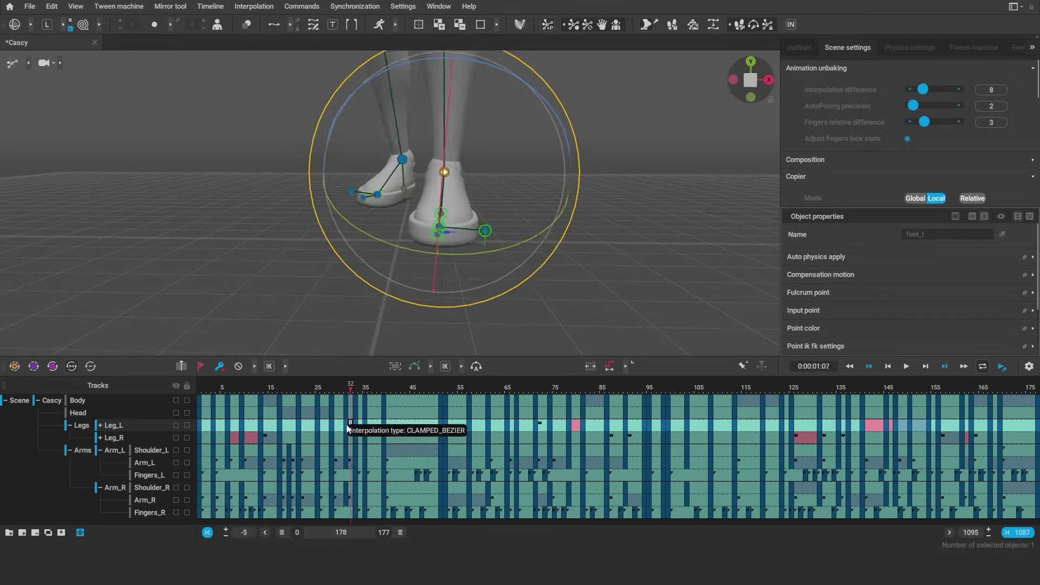
pyautogui.moveTo(351, 426); pyautogui.dragTo(207, 425)
pyautogui.click(353, 389)
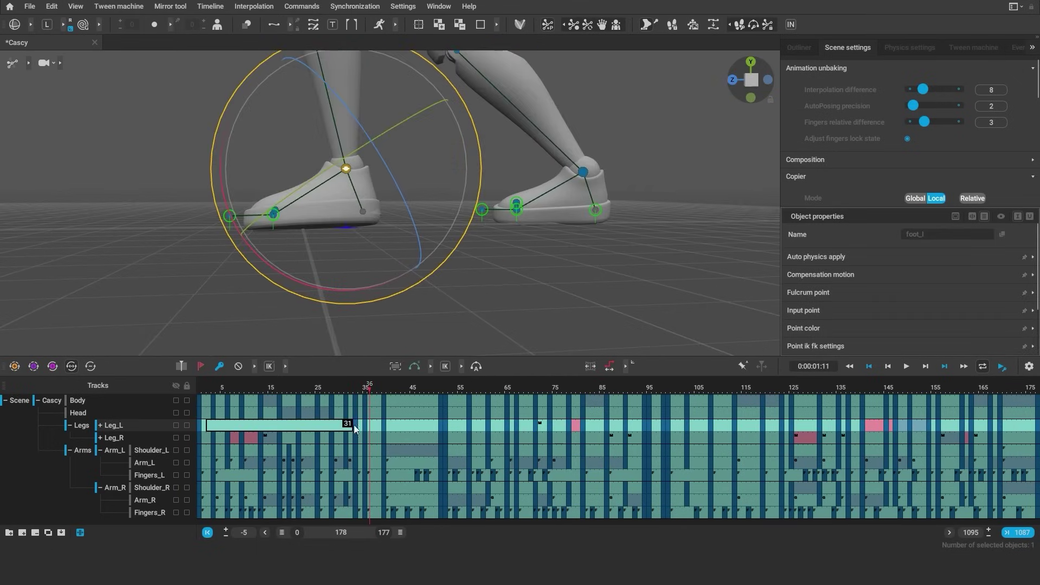
# - Rotate the left foot at frame 36 and adjust its toe points at frame 39 so the sole lies flat
pyautogui.click(370, 424)
pyautogui.click(364, 425)
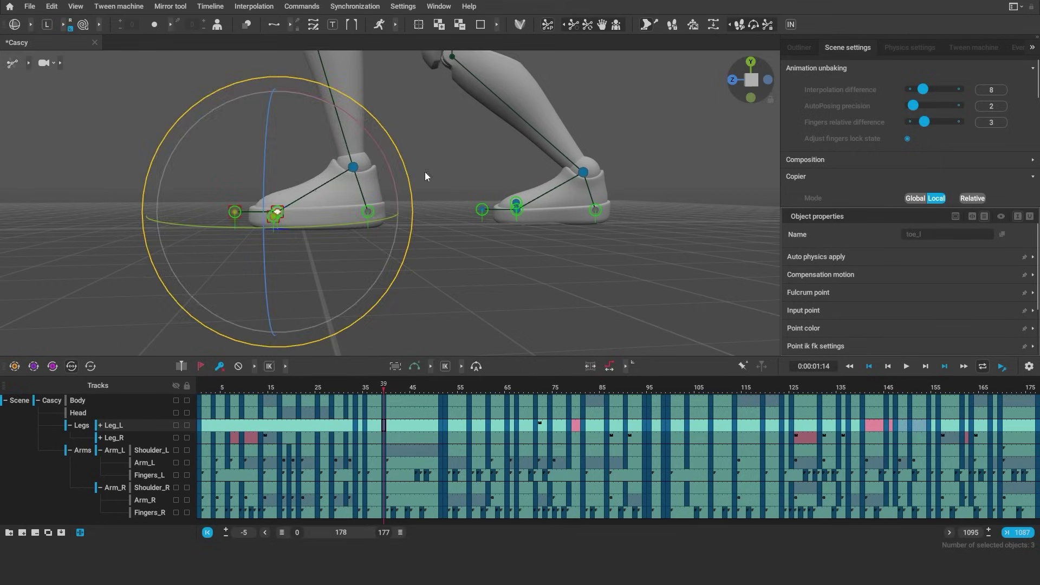
pyautogui.press('w')
pyautogui.moveTo(289, 241); pyautogui.dragTo(506, 336, button='right')
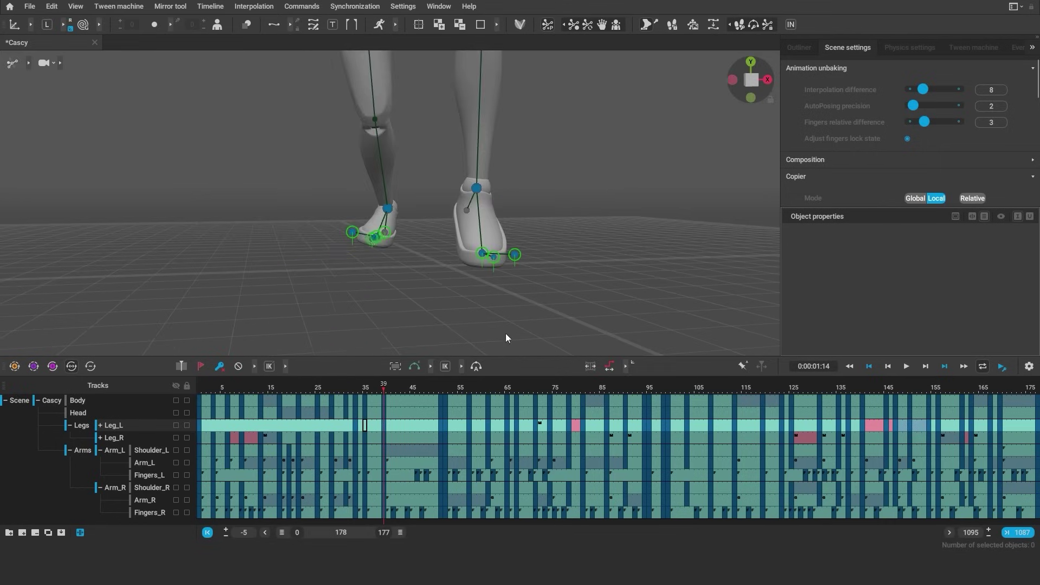
# - Try editing the Leg_R interval at frames 24–27 and undo the last two changes
pyautogui.click(298, 437)
pyautogui.click(299, 388)
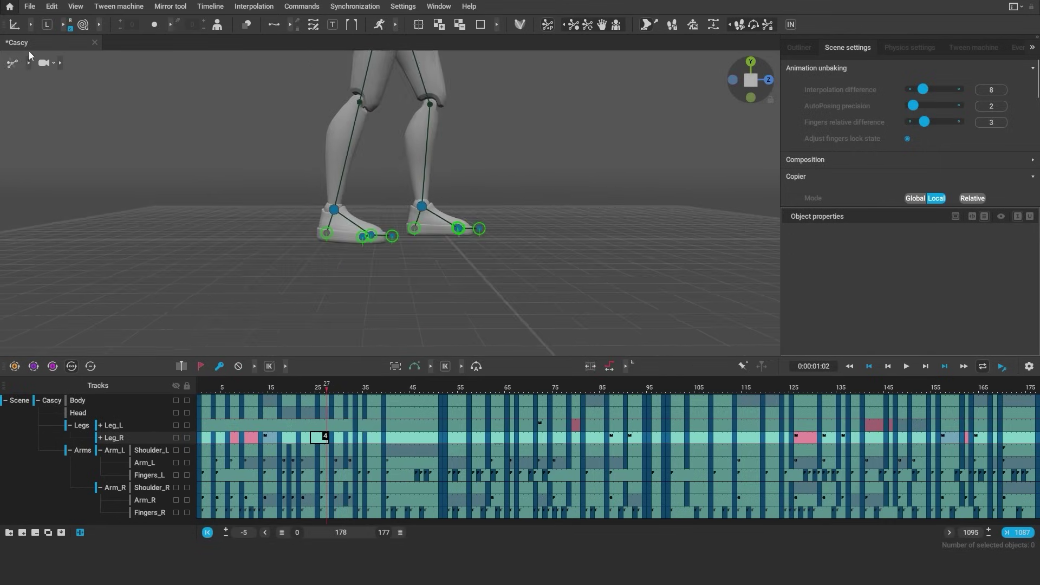
pyautogui.click(458, 271)
pyautogui.click(264, 412)
pyautogui.hotkey('ctrl', 'z')
pyautogui.hotkey('ctrl', 'z')
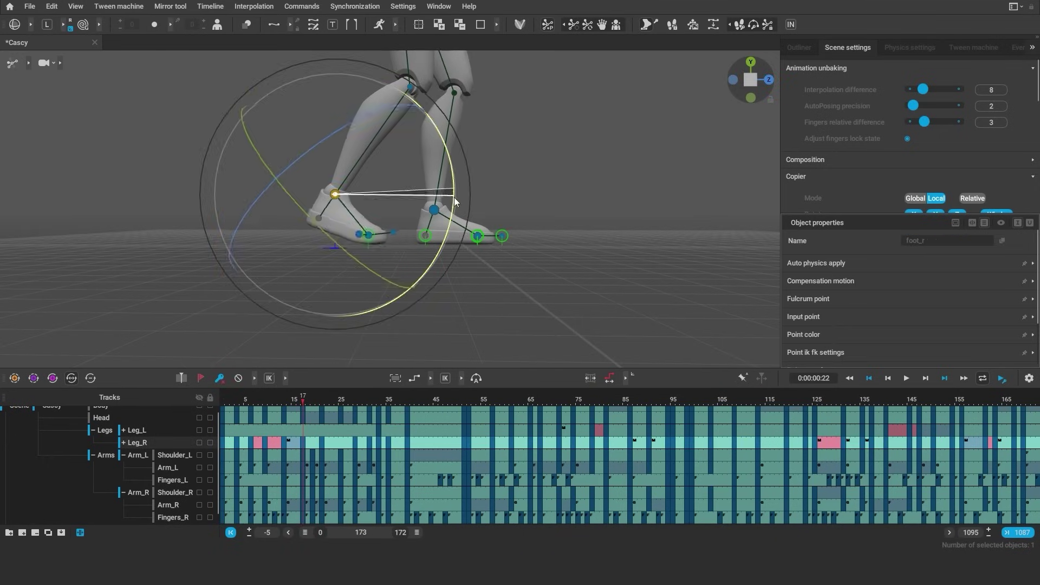
# - Undo the previous right foot edits and rotate the right foot to lift its heel at frame 31
pyautogui.hotkey('ctrl', 'z')
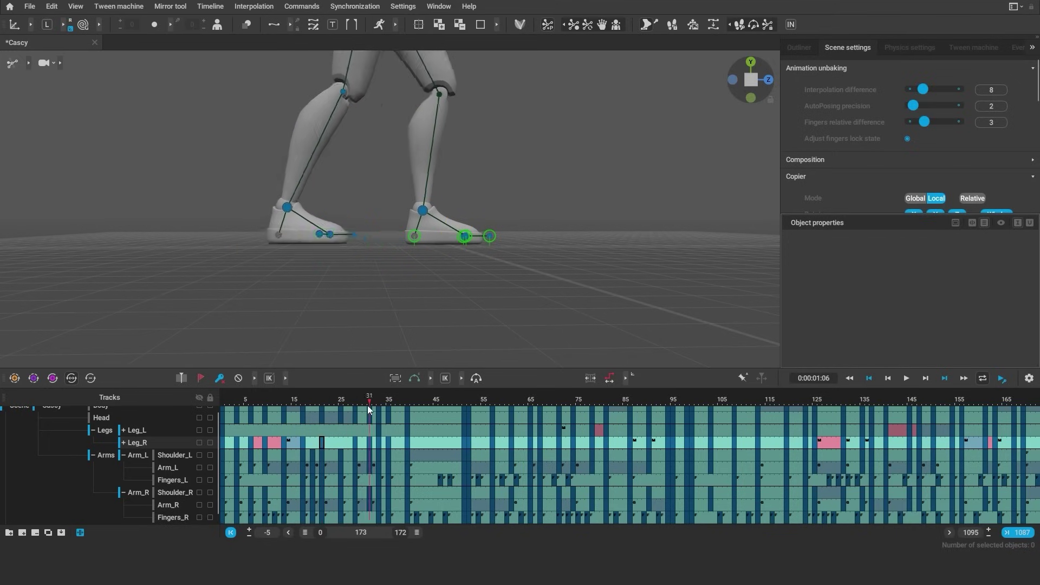
pyautogui.click(342, 399)
pyautogui.hotkey('ctrl', 'z')
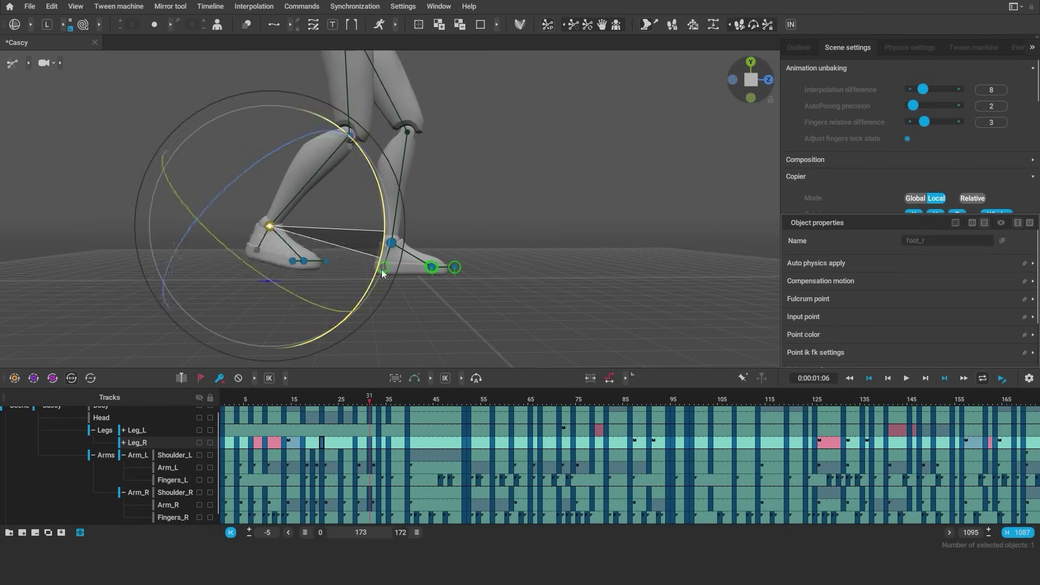
pyautogui.click(383, 400)
pyautogui.moveTo(378, 279); pyautogui.dragTo(229, 243, button='right')
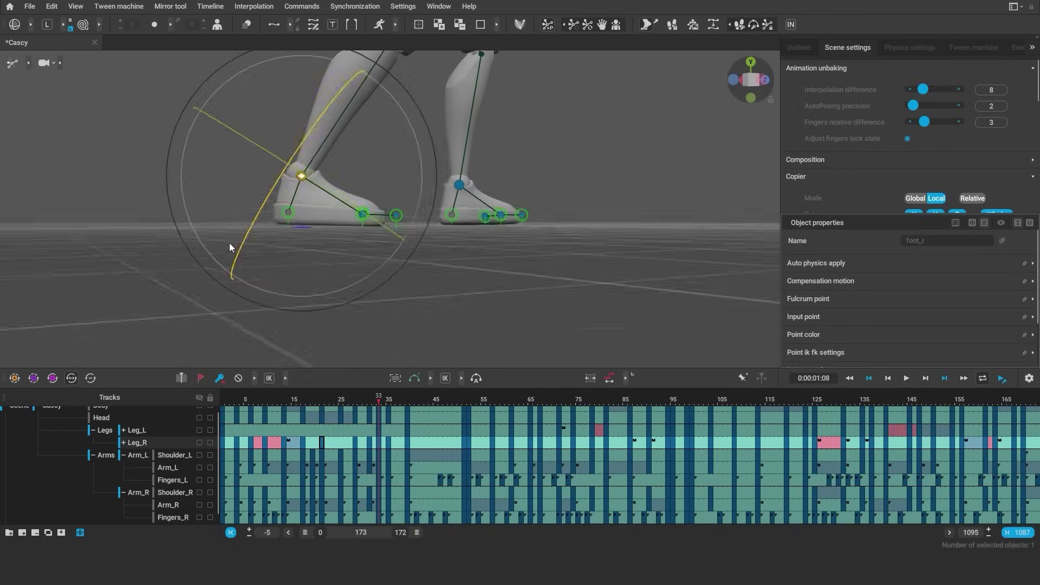
# - Move the right foot's toe points to the floor at frame 31 and undo the last Leg_R change near frame 39
pyautogui.scroll(3, 326, 272)
pyautogui.press('w')
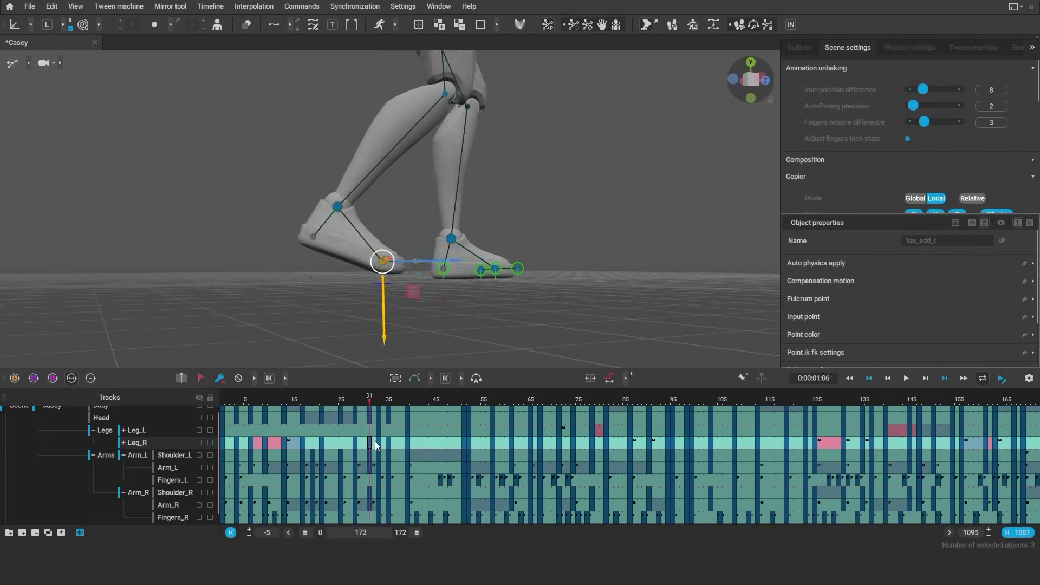
pyautogui.moveTo(332, 296); pyautogui.dragTo(402, 252)
pyautogui.click(402, 443)
pyautogui.hotkey('ctrl', 'z')
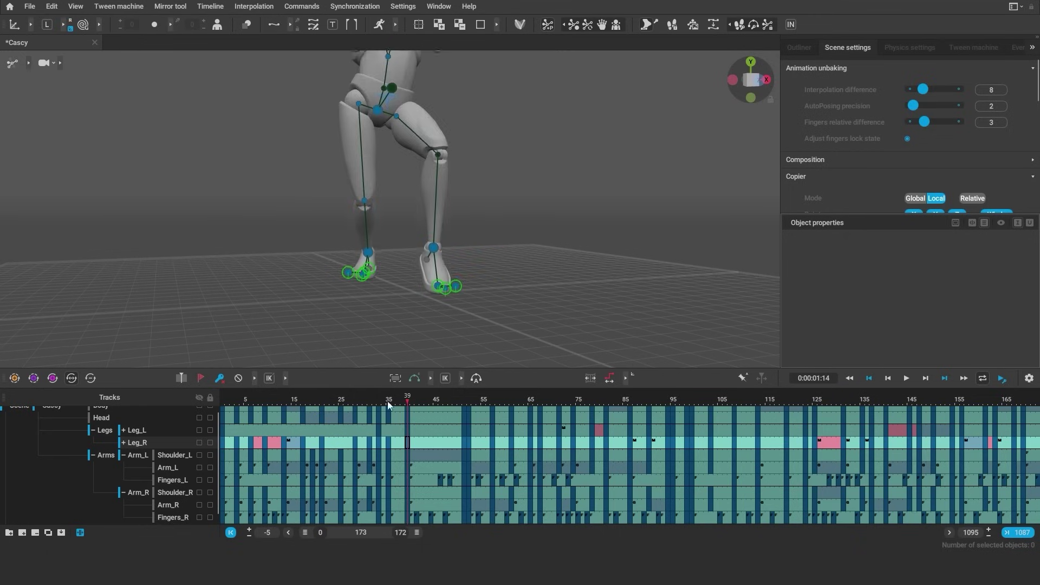
# - Select the frame 39 keys on the Leg_L and Leg_R tracks and scrub through the surrounding leg motion
pyautogui.scroll(1, 64, 417)
pyautogui.click(469, 400)
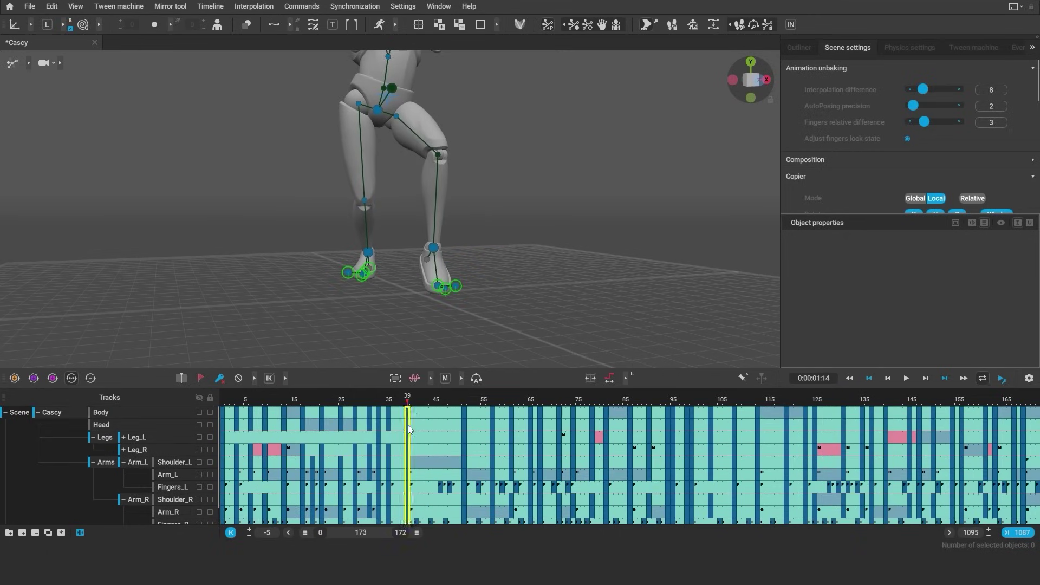
pyautogui.click(408, 424)
pyautogui.click(409, 442)
pyautogui.moveTo(407, 399); pyautogui.dragTo(289, 400)
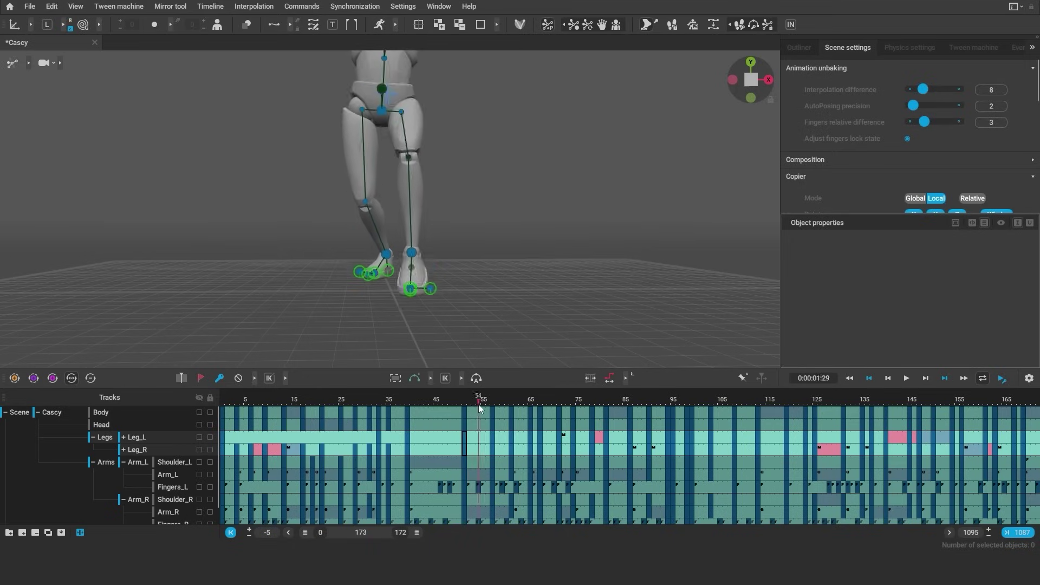
# - Reposition the left foot at frame 51 and work over the right foot's keys between frames 57 and 79
pyautogui.click(380, 437)
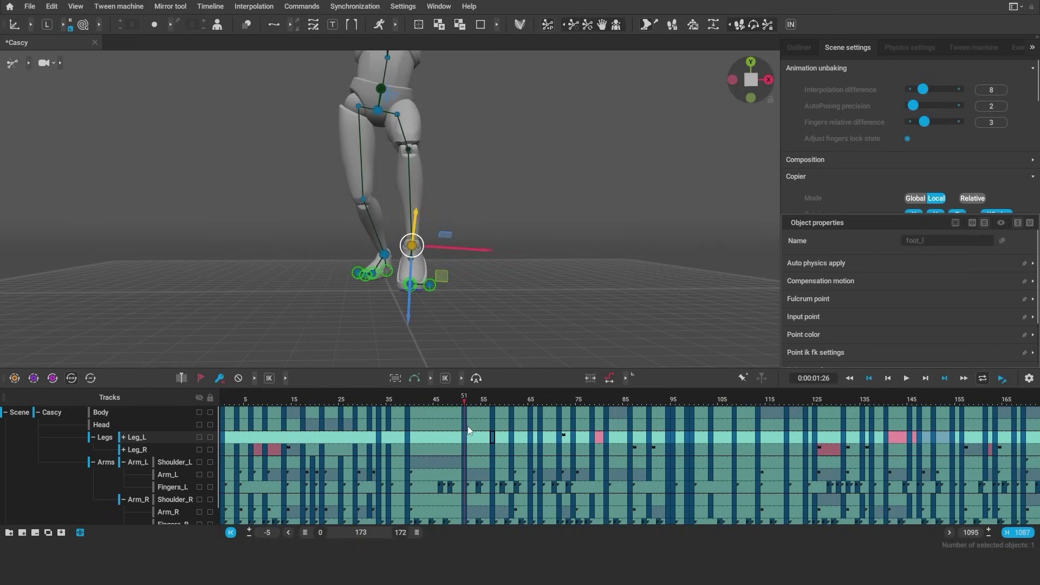
pyautogui.click(406, 399)
pyautogui.click(490, 450)
pyautogui.click(598, 403)
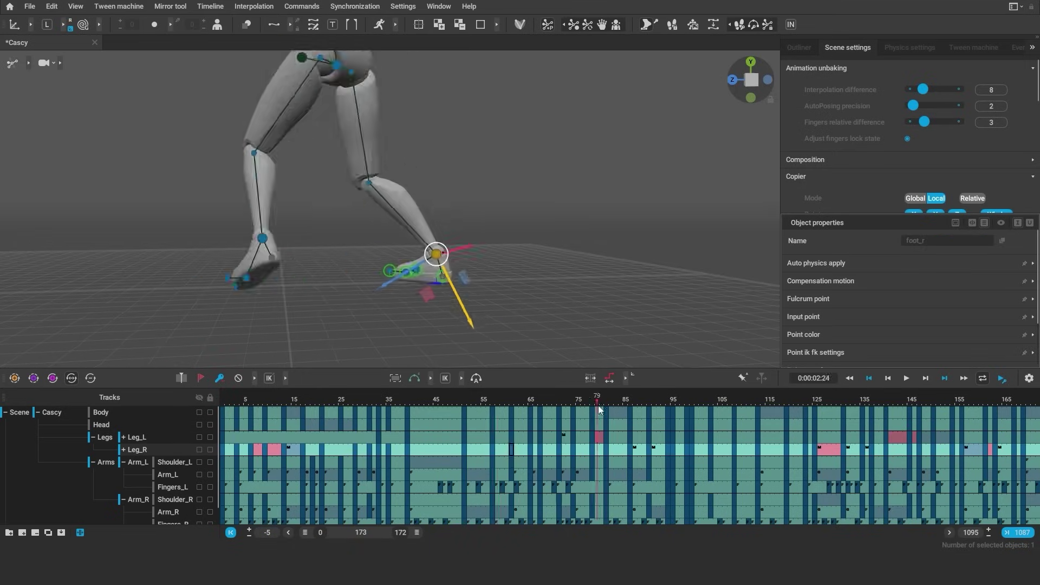
# - Raise the left ankle at frame 54 to lift the foot's sole out of the floor
pyautogui.click(603, 449)
pyautogui.click(413, 401)
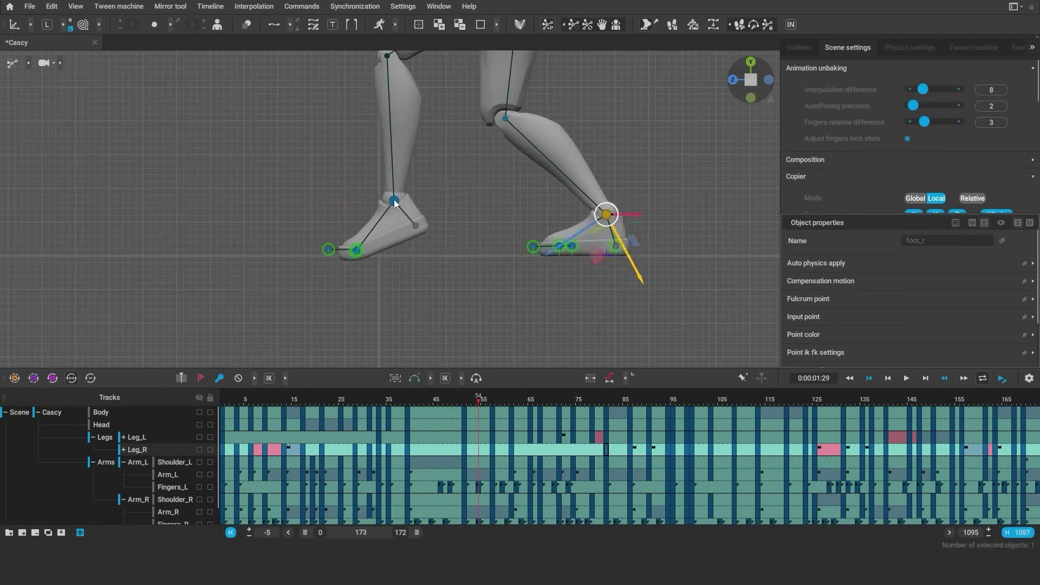
pyautogui.click(395, 200)
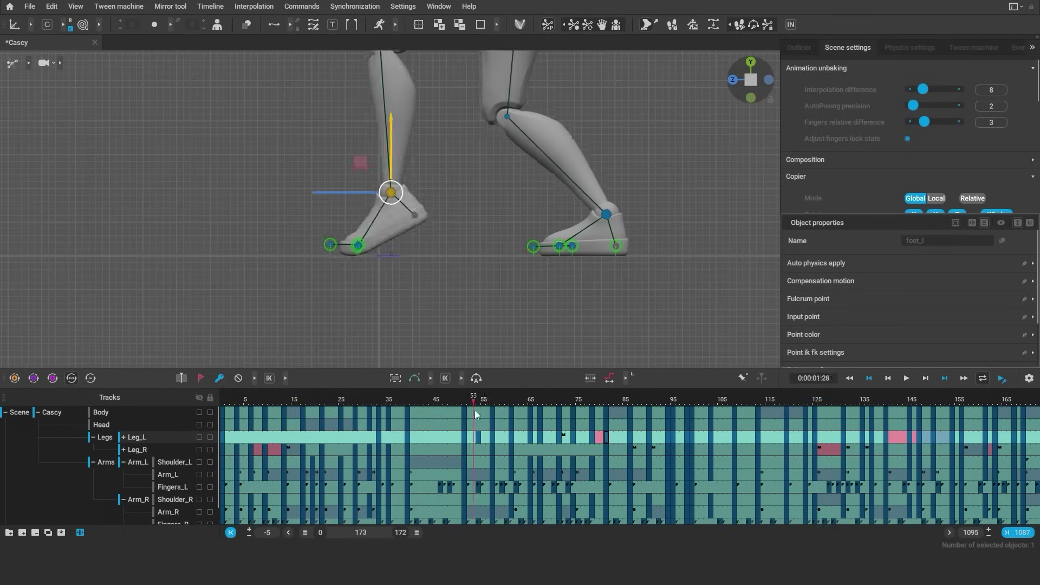
# - Rotate the left foot in local mode at frame 86
pyautogui.moveTo(491, 405); pyautogui.dragTo(628, 440)
pyautogui.press('e')
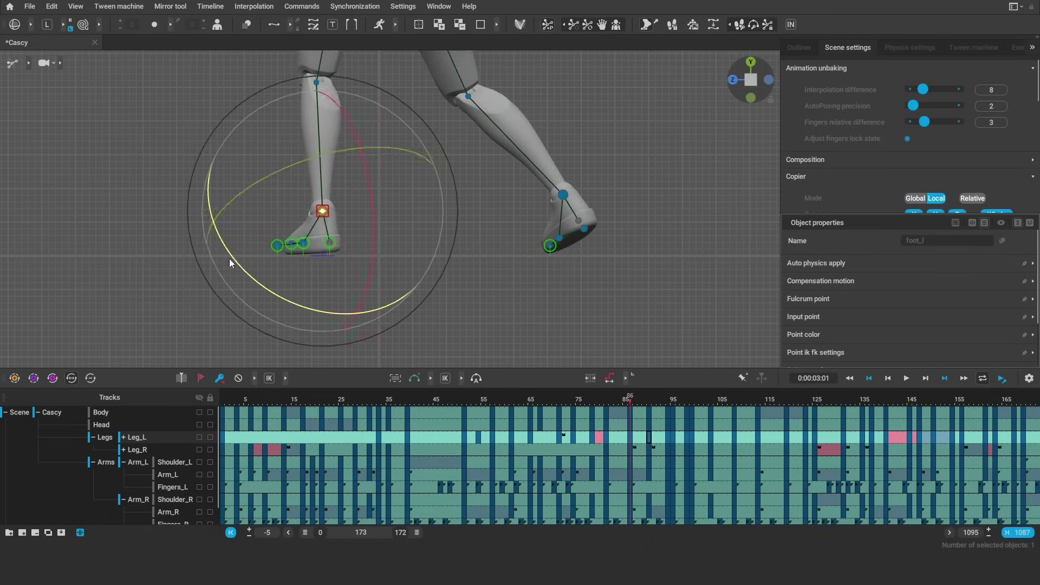
pyautogui.moveTo(227, 262); pyautogui.dragTo(660, 122, button='right')
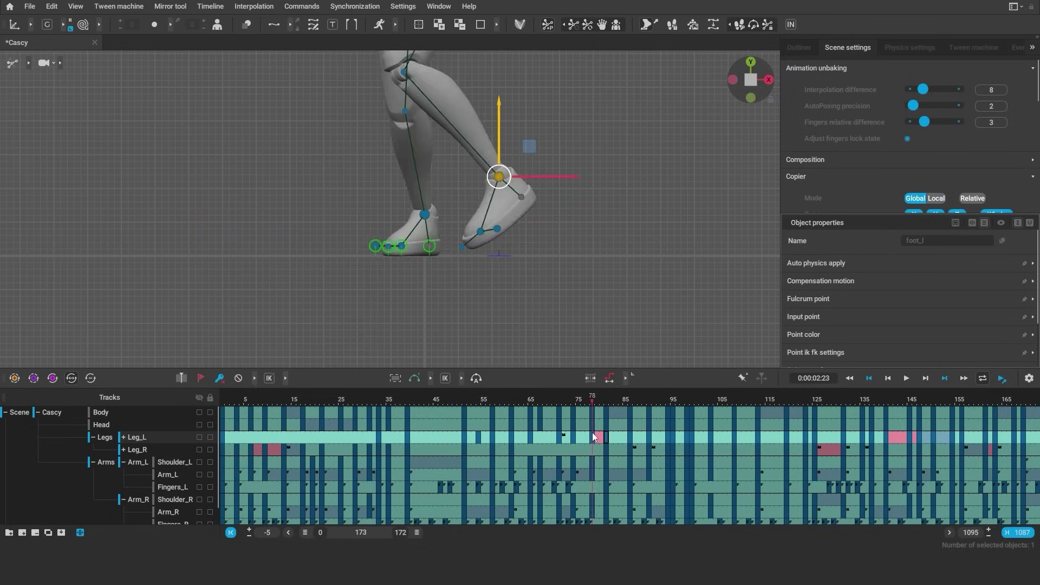
# - Reposition the left foot at frame 78 and the right foot's toe points at frame 80, checking the motion through frame 91
pyautogui.moveTo(534, 325); pyautogui.dragTo(573, 398, button='right')
pyautogui.click(310, 269)
pyautogui.click(603, 412)
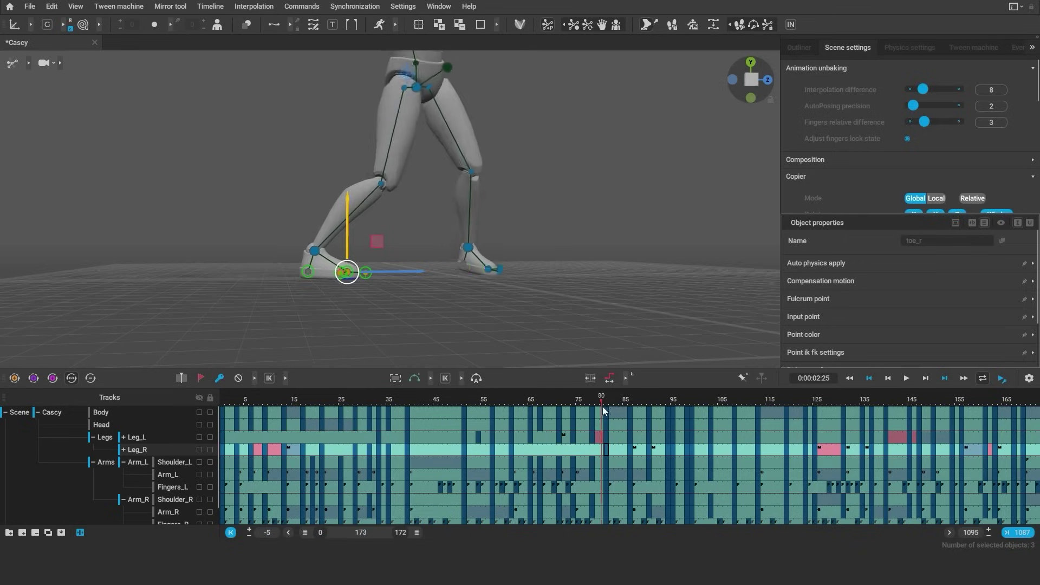
pyautogui.click(291, 302)
pyautogui.moveTo(291, 302); pyautogui.dragTo(428, 284, button='right')
pyautogui.scroll(3, 428, 284)
pyautogui.click(653, 428)
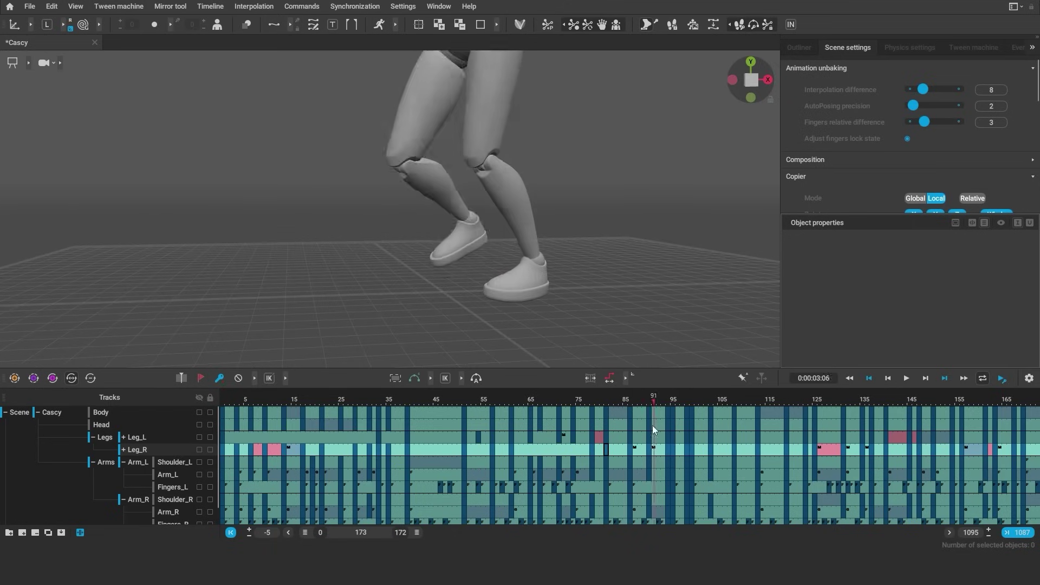
# - Unhide the MeshObject(0) reference video and compare the dancer's pose with the character's from frame 38 to frame 94
pyautogui.moveTo(652, 425); pyautogui.dragTo(685, 404)
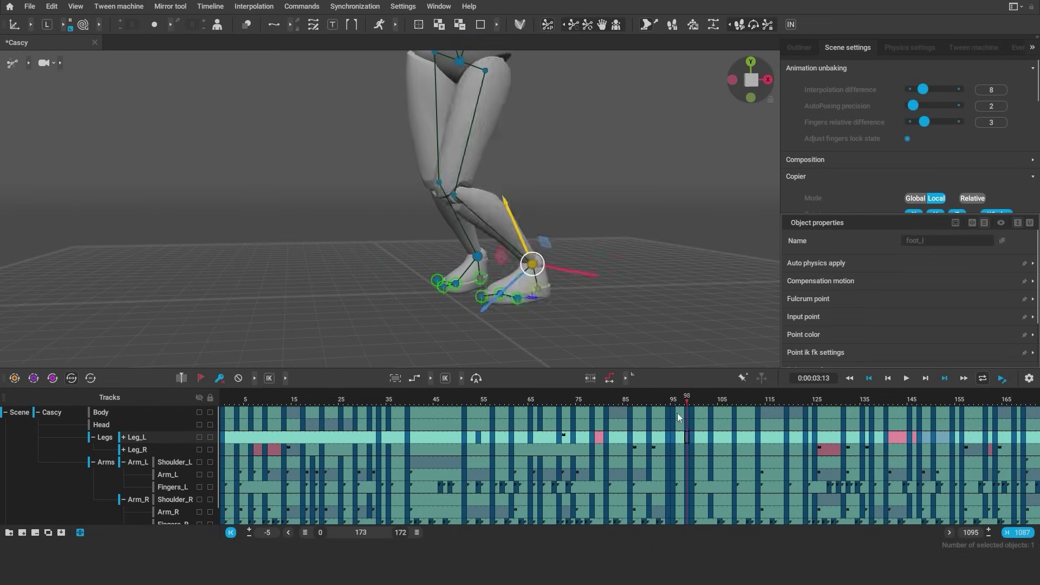
pyautogui.click(684, 417)
pyautogui.scroll(-3, 661, 310)
pyautogui.scroll(-1, 200, 503)
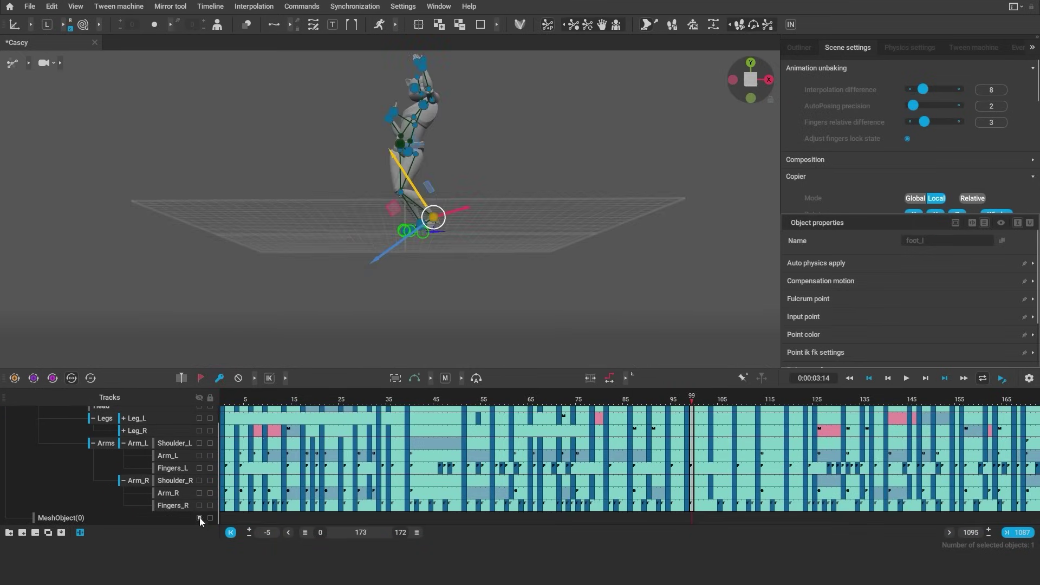
pyautogui.click(200, 518)
pyautogui.click(413, 413)
pyautogui.click(406, 425)
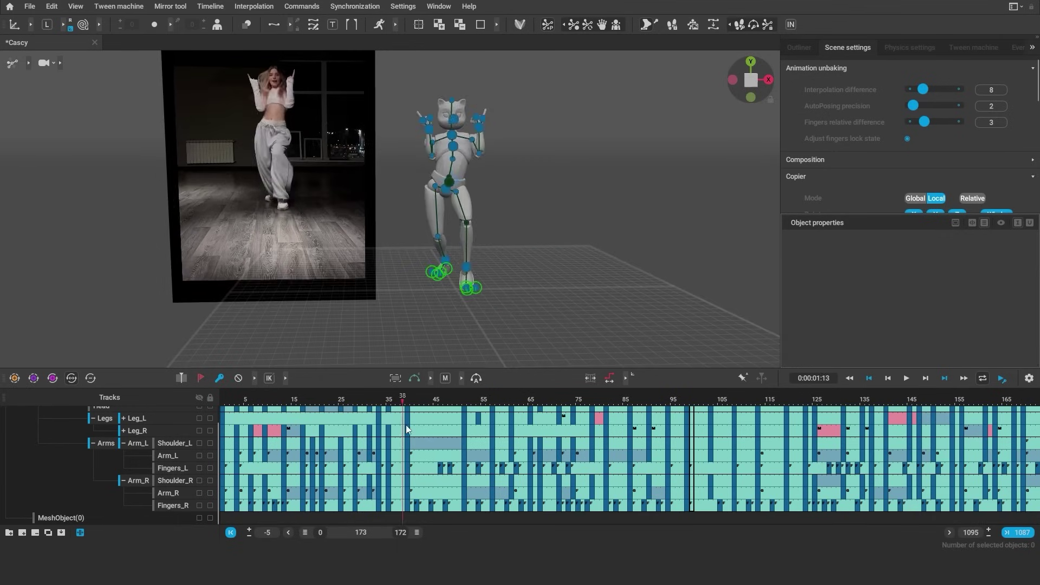
pyautogui.click(660, 444)
# - Adjust the left foot between frames 94 and 98 against the reference video
pyautogui.click(493, 281)
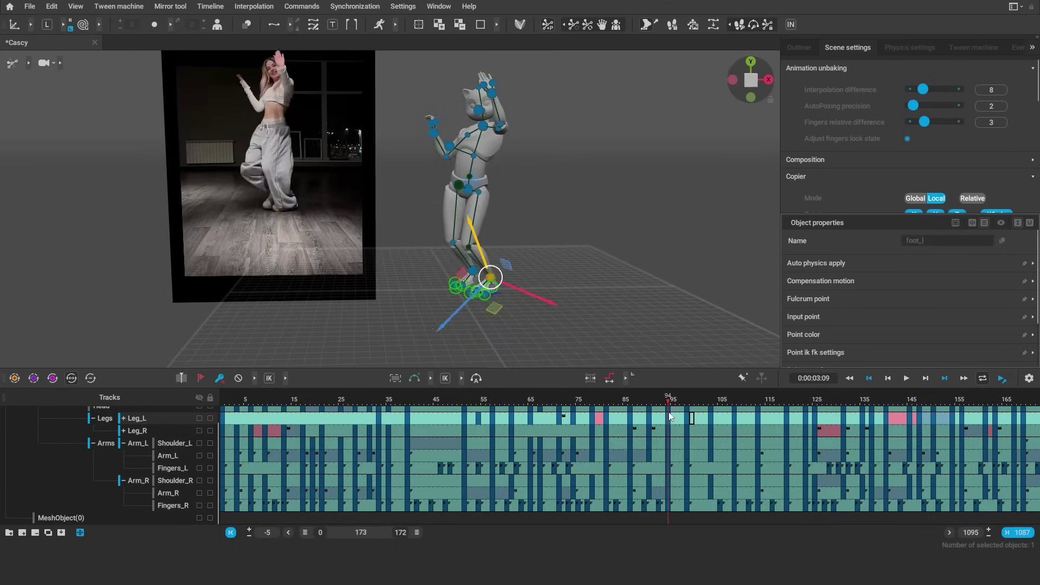
pyautogui.scroll(5, 582, 284)
pyautogui.keyDown('alt'); pyautogui.moveTo(583, 284); pyautogui.dragTo(643, 398); pyautogui.keyUp('alt')
pyautogui.click(688, 401)
pyautogui.keyDown('alt'); pyautogui.moveTo(541, 298); pyautogui.dragTo(520, 228); pyautogui.keyUp('alt')
pyautogui.click(513, 182)
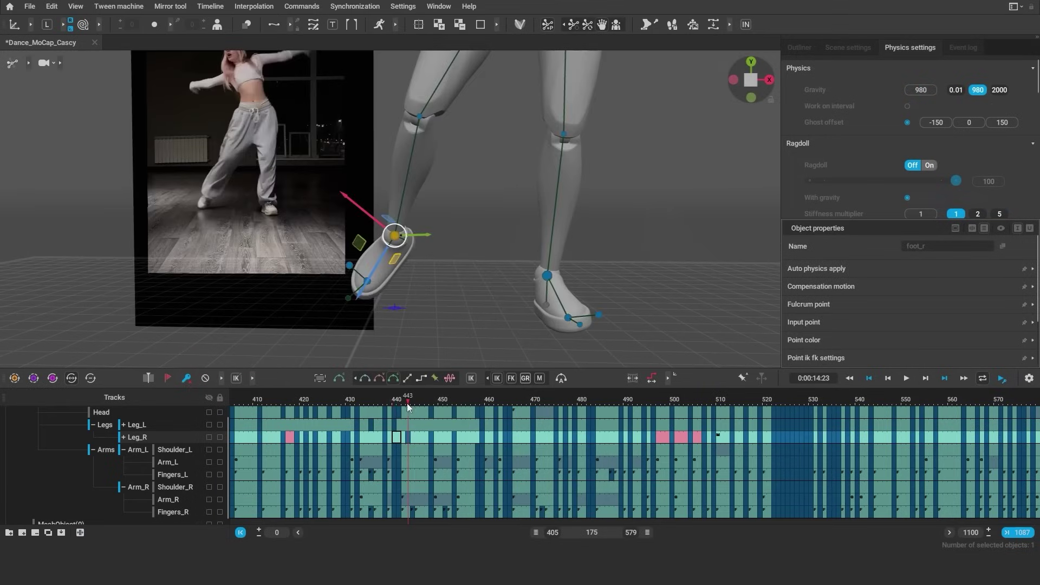
# - Check the right foot from frame 443 onward and adjust the left foot together with its toe points at frame 459
pyautogui.moveTo(407, 403); pyautogui.dragTo(430, 396)
pyautogui.keyDown('alt'); pyautogui.moveTo(446, 302); pyautogui.dragTo(560, 311); pyautogui.keyUp('alt')
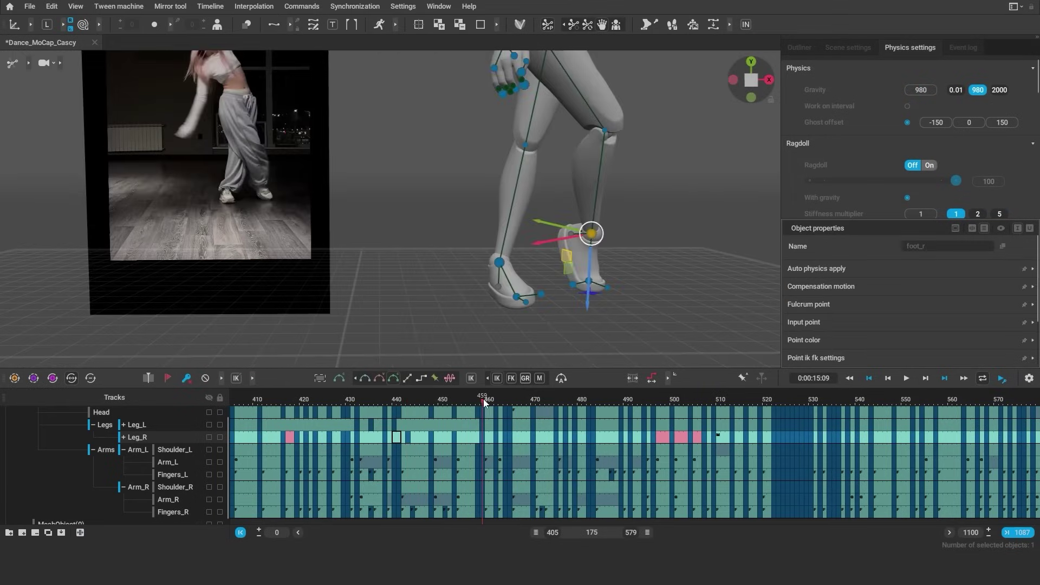
pyautogui.click(489, 294)
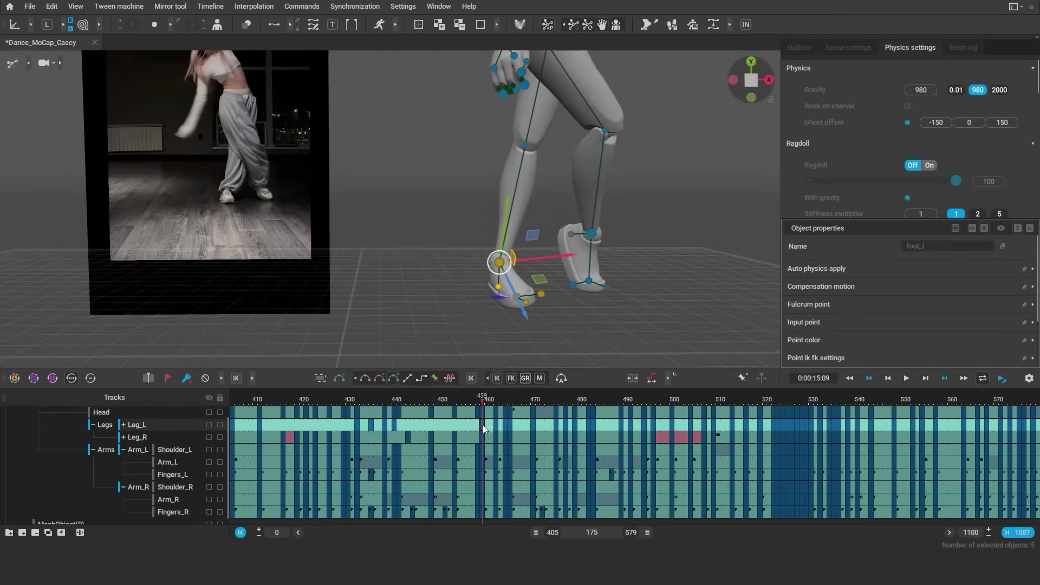
pyautogui.keyDown('alt'); pyautogui.moveTo(518, 302); pyautogui.dragTo(520, 256); pyautogui.keyUp('alt')
pyautogui.keyDown('alt'); pyautogui.moveTo(499, 318); pyautogui.dragTo(525, 307); pyautogui.keyUp('alt')
pyautogui.click(526, 307)
# - Adjust the left knee at frame 459 while the left foot's points are held in place
pyautogui.click(570, 187)
pyautogui.keyDown('alt'); pyautogui.moveTo(527, 211); pyautogui.dragTo(505, 278); pyautogui.keyUp('alt')
pyautogui.click(503, 409)
pyautogui.keyDown('alt'); pyautogui.moveTo(504, 325); pyautogui.dragTo(504, 290); pyautogui.keyUp('alt')
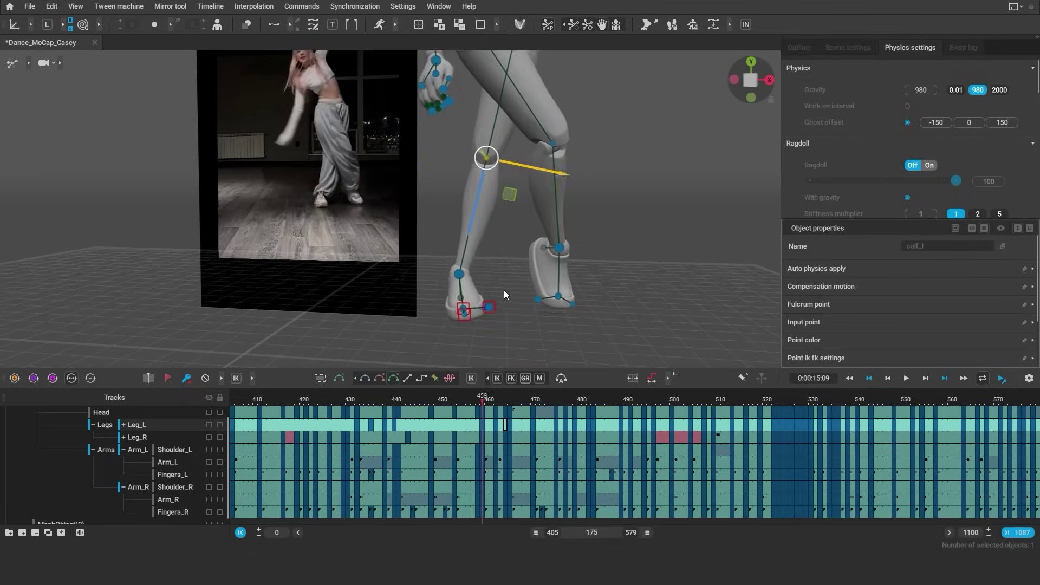
pyautogui.click(504, 290)
# - Shift the whole upper body with the pelvis above the legs at frame 459 and step through the following frames
pyautogui.click(483, 409)
pyautogui.scroll(-3, 496, 275)
pyautogui.click(408, 255)
pyautogui.keyDown('alt'); pyautogui.moveTo(407, 255); pyautogui.dragTo(510, 275); pyautogui.keyUp('alt')
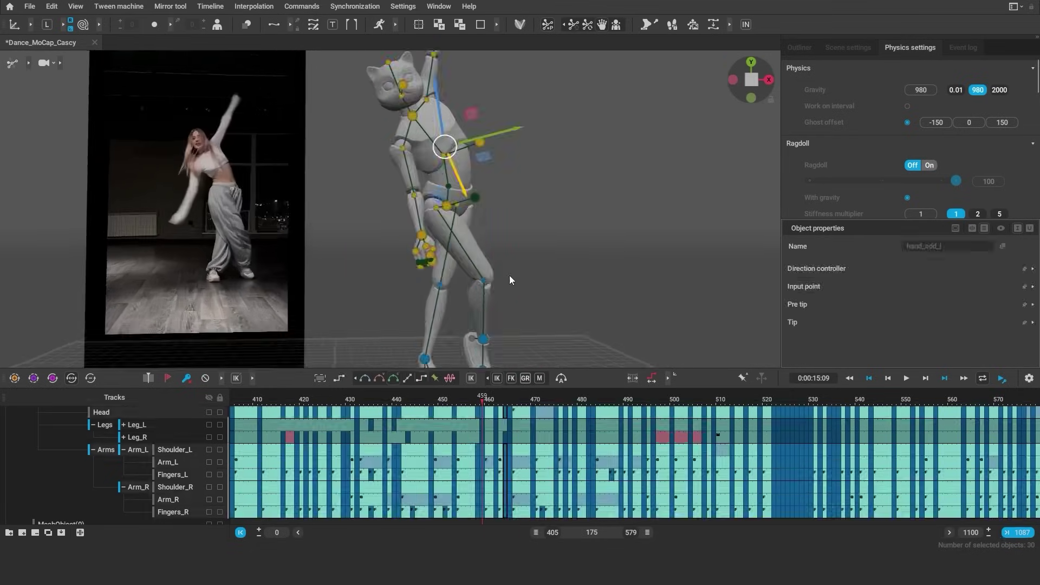
pyautogui.press('Right')
pyautogui.press('Right')
pyautogui.press('Right')
pyautogui.keyDown('alt'); pyautogui.moveTo(432, 88); pyautogui.dragTo(389, 404); pyautogui.keyUp('alt')
# - Adjust the right leg in global mode at frame 459 against the reference video
pyautogui.click(440, 320)
pyautogui.click(463, 401)
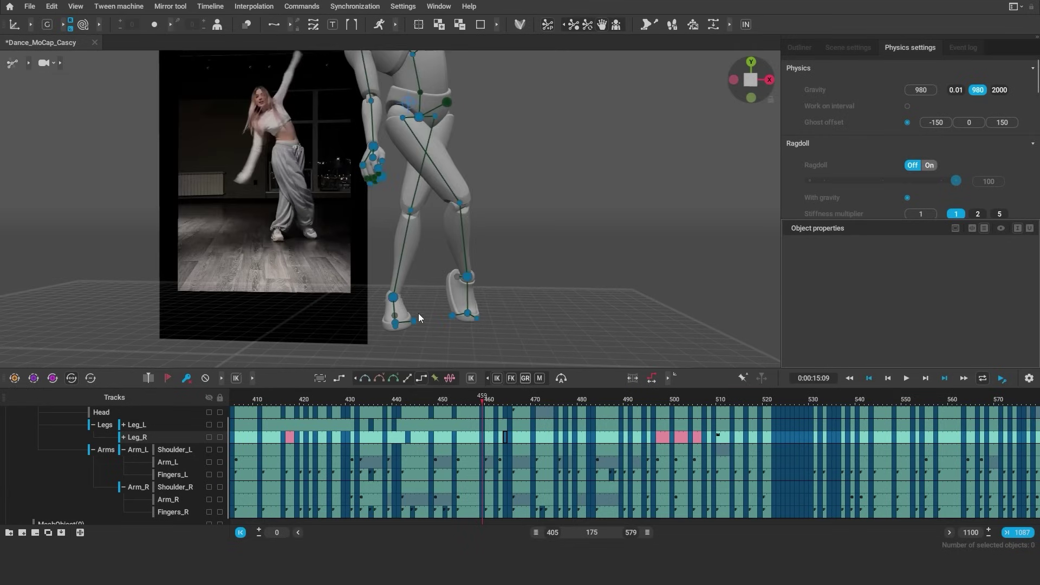
pyautogui.click(418, 313)
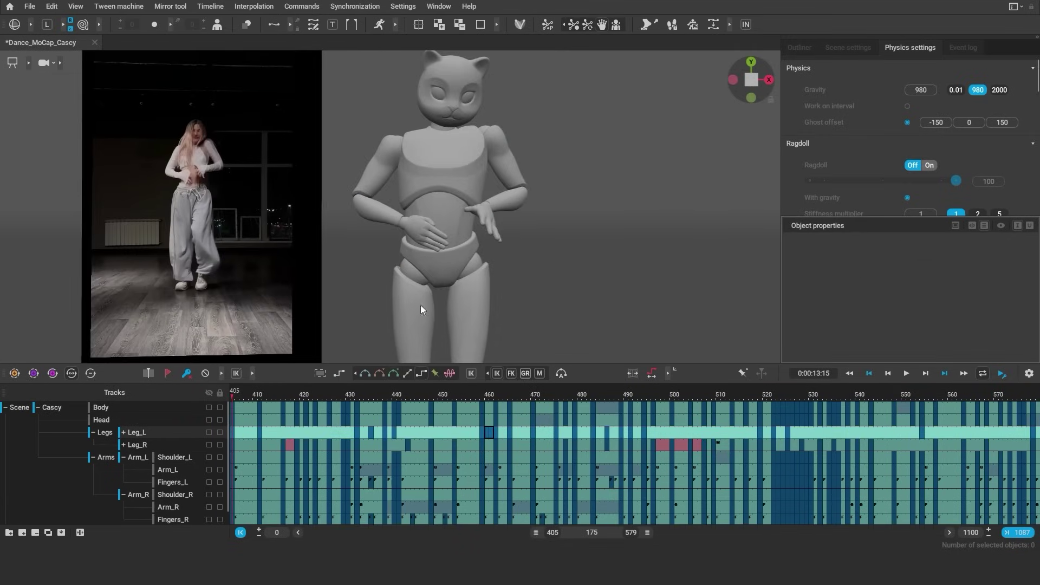
# - Collapse the Legs tracks and work on the left-hand fingers at frame 411
pyautogui.click(266, 395)
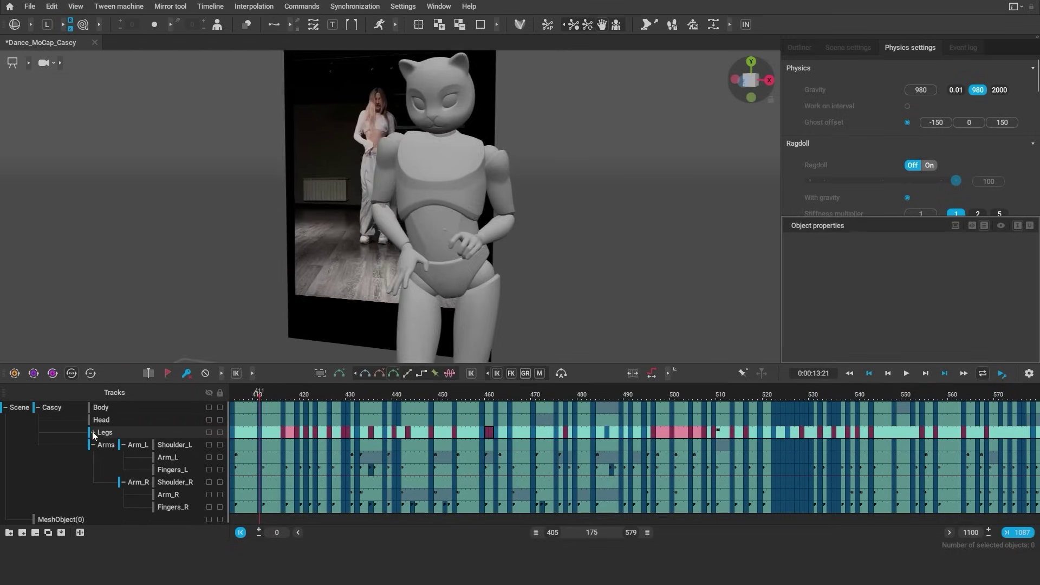
pyautogui.click(508, 256)
pyautogui.keyDown('alt'); pyautogui.moveTo(508, 255); pyautogui.dragTo(649, 312); pyautogui.keyUp('alt')
pyautogui.click(507, 294)
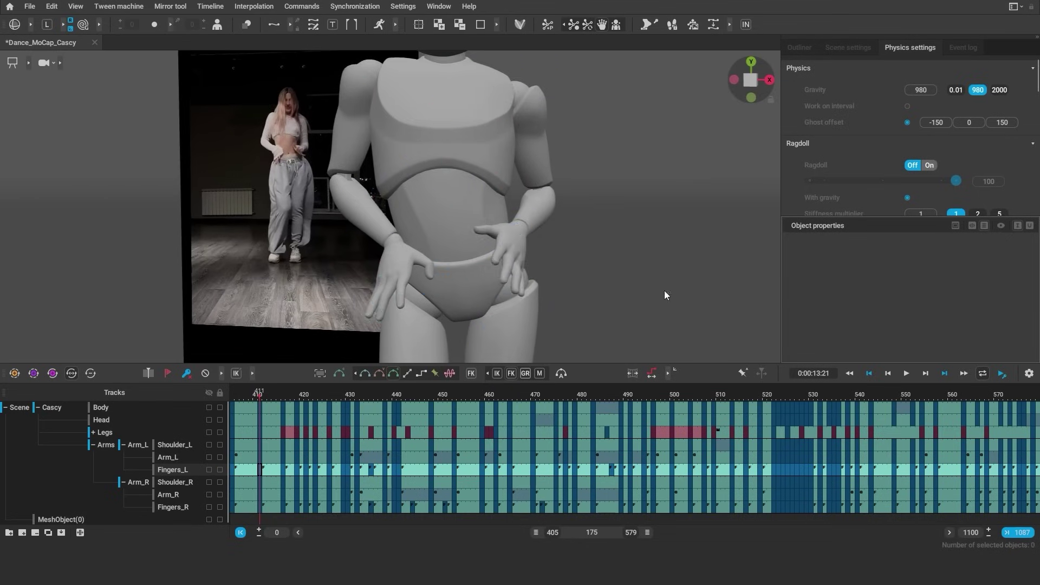
pyautogui.click(440, 305)
pyautogui.keyDown('alt'); pyautogui.moveTo(440, 305); pyautogui.dragTo(391, 274); pyautogui.keyUp('alt')
# - Rework the right-hand finger pose on the Fingers_R keys at frames 416 and 419
pyautogui.moveTo(259, 401); pyautogui.dragTo(280, 411)
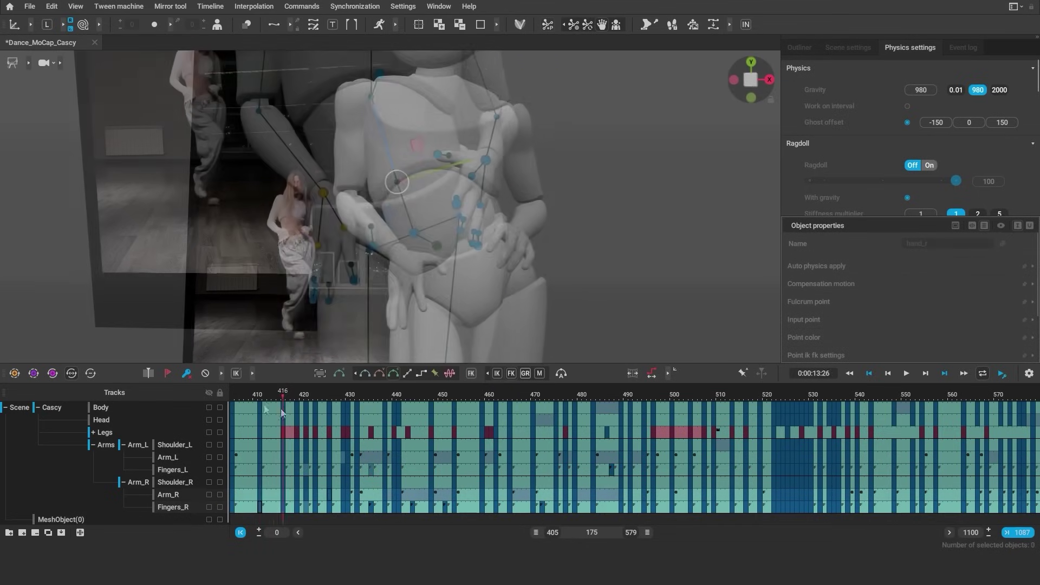
pyautogui.click(283, 508)
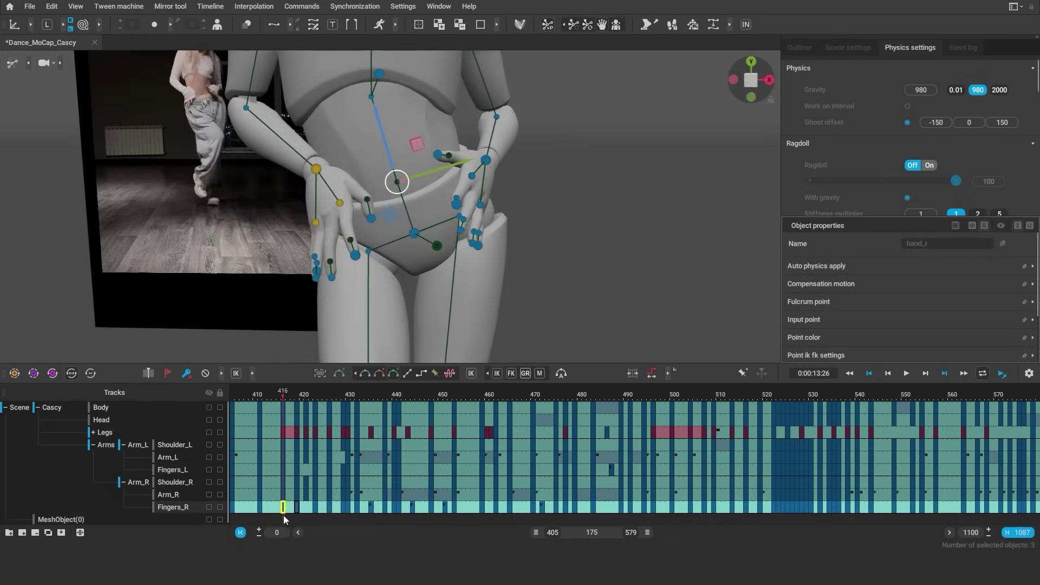
pyautogui.click(301, 402)
pyautogui.click(297, 507)
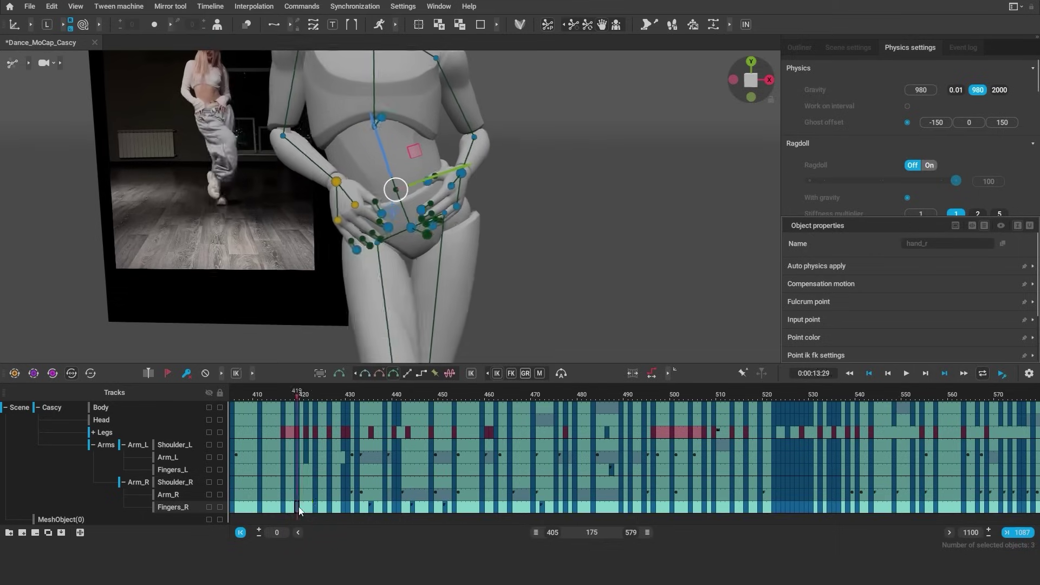
# - Rotate the right hand and reposition its index fingertip at frame 411
pyautogui.moveTo(284, 404); pyautogui.dragTo(259, 404)
pyautogui.click(315, 494)
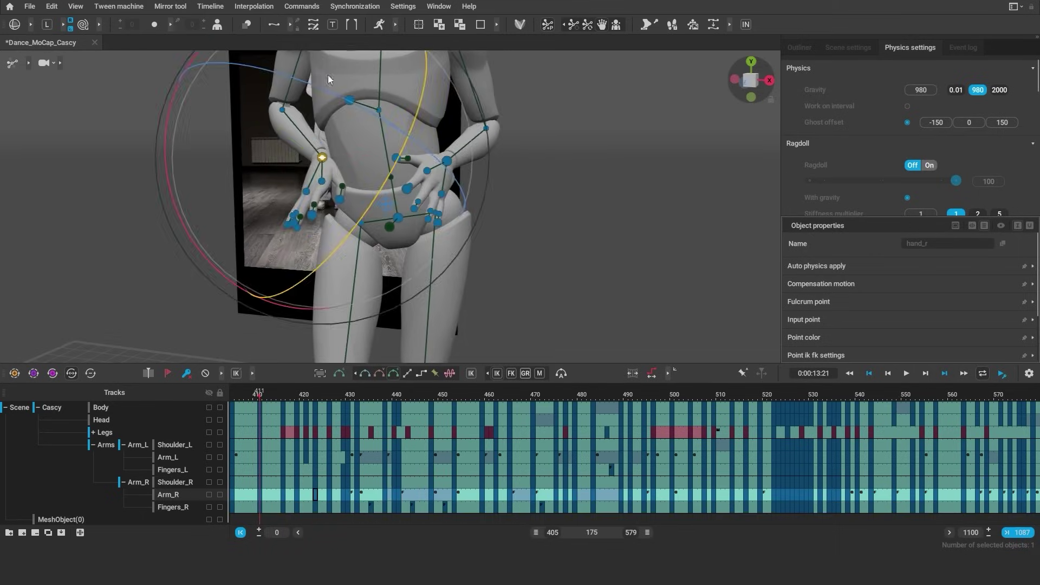
pyautogui.click(387, 245)
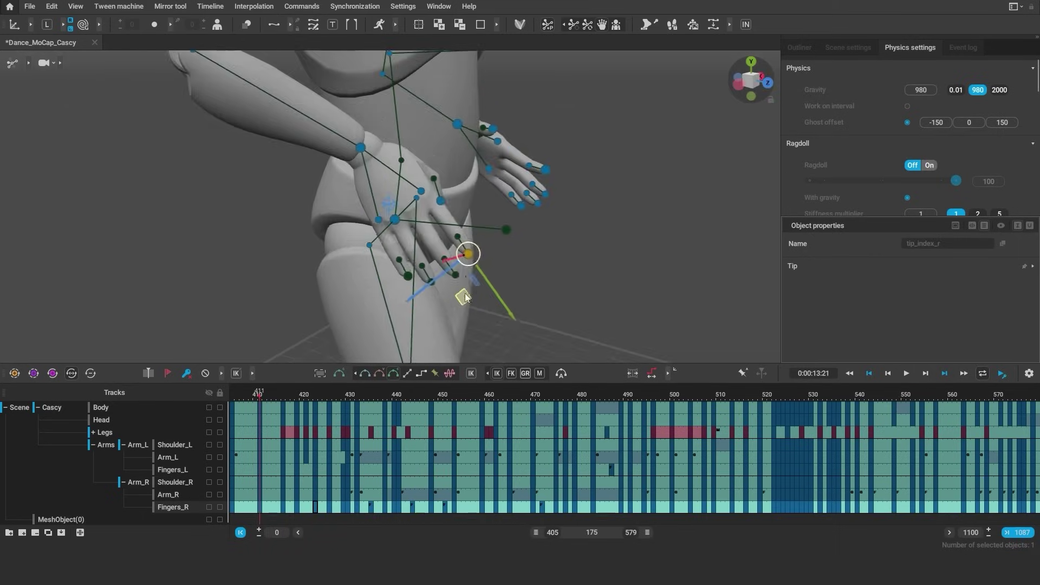
pyautogui.moveTo(465, 298); pyautogui.dragTo(479, 281, button='right')
pyautogui.click(380, 233)
pyautogui.moveTo(379, 233); pyautogui.dragTo(412, 249, button='right')
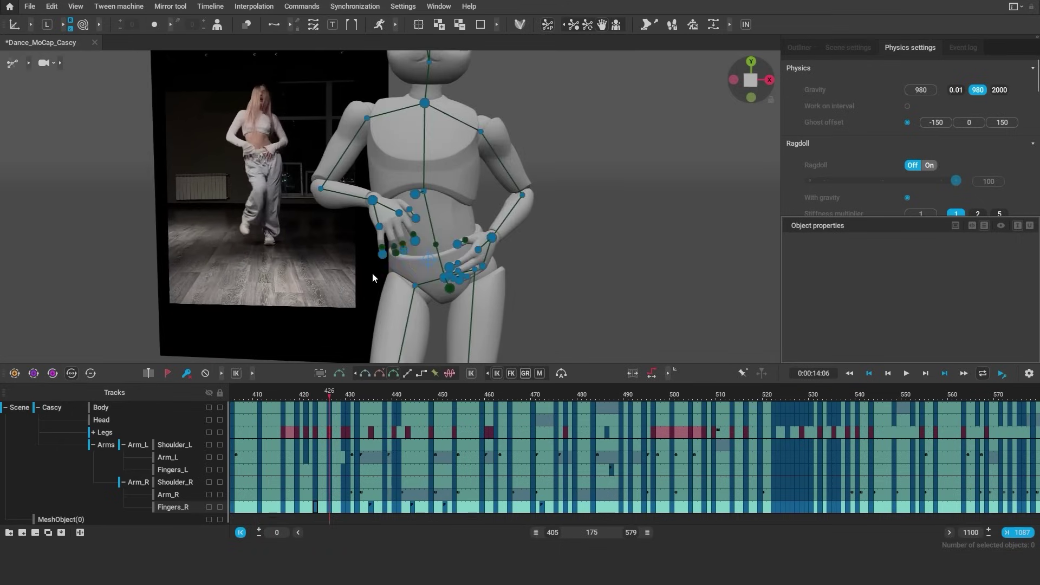
# - Check the hands from frame 426 to 429 and adjust the left elbow at frame 411
pyautogui.scroll(5, 372, 272)
pyautogui.moveTo(379, 255); pyautogui.dragTo(535, 305, button='right')
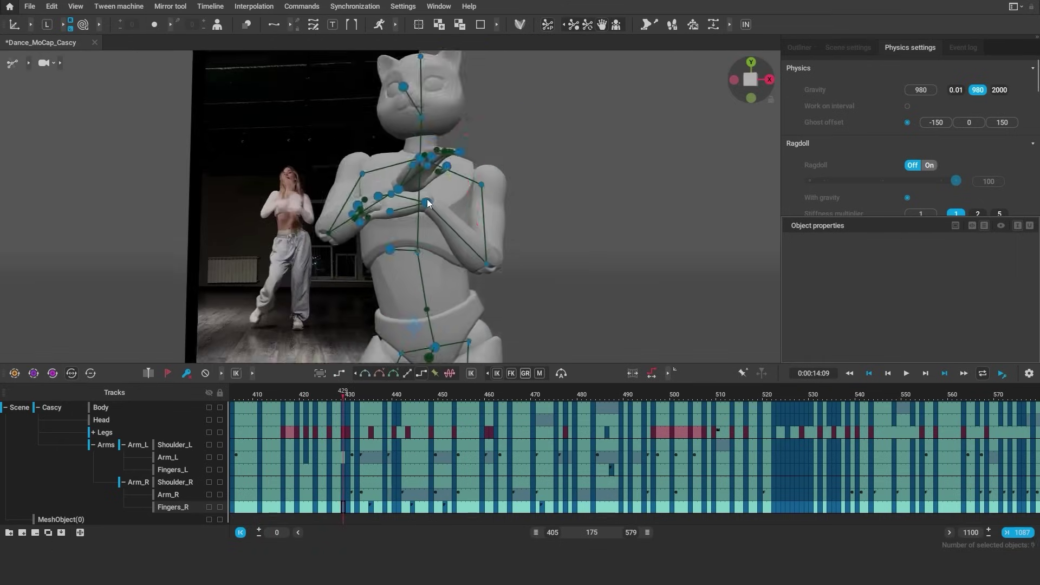
pyautogui.click(427, 201)
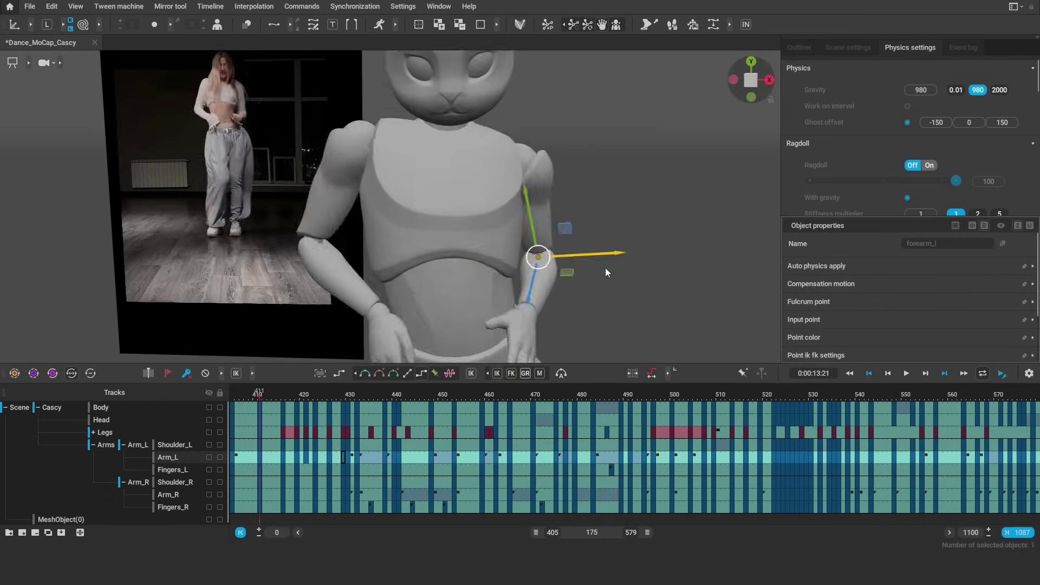
# - Rotate the right hand and adjust the left arm at frame 432, where the forearms cross before the face
pyautogui.click(424, 255)
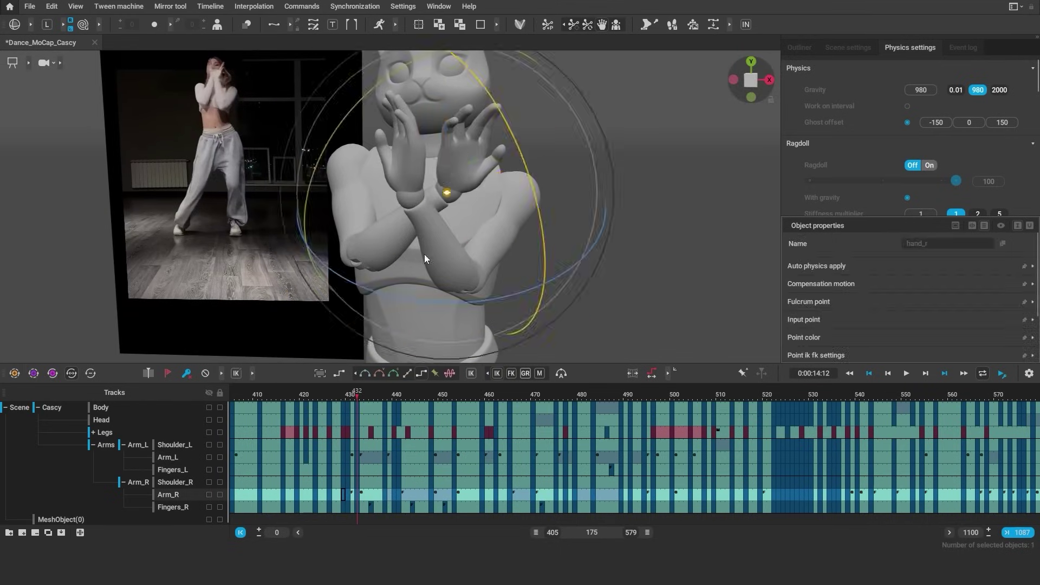
pyautogui.click(395, 129)
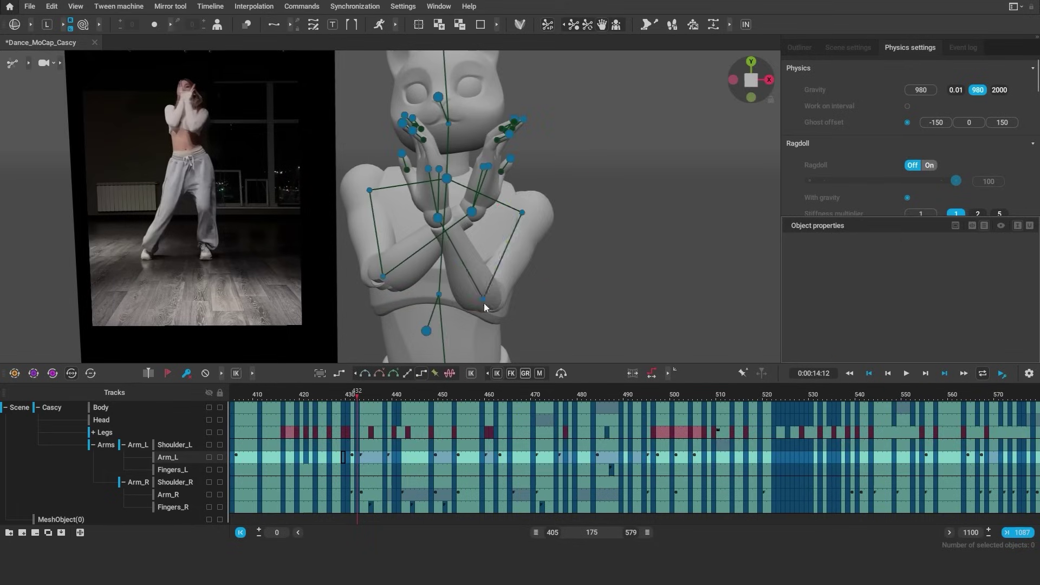
pyautogui.click(522, 232)
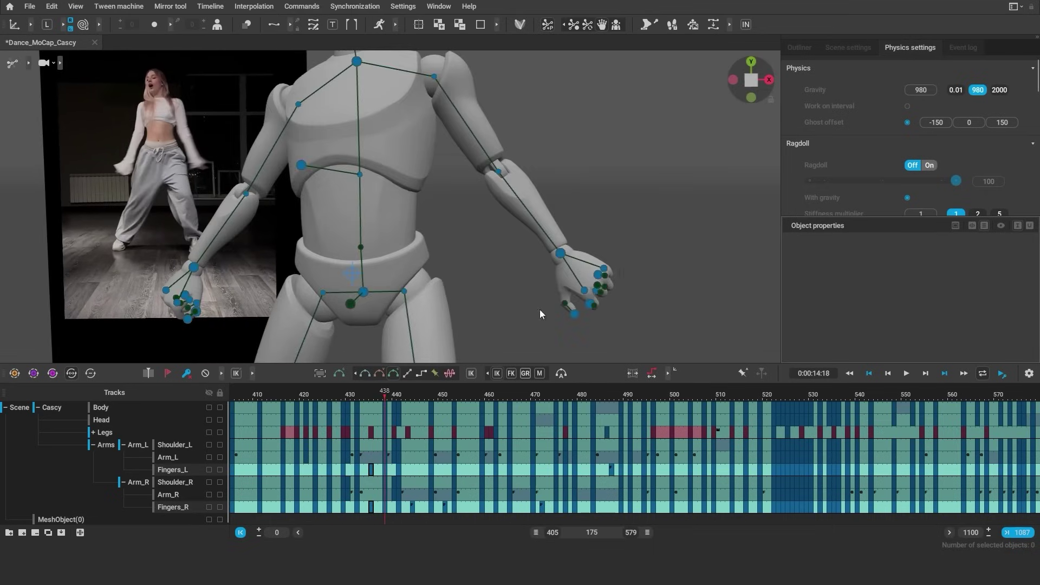
# - Curl the left-hand fingers into a fist at frame 438, including the index fingertip
pyautogui.click(591, 305)
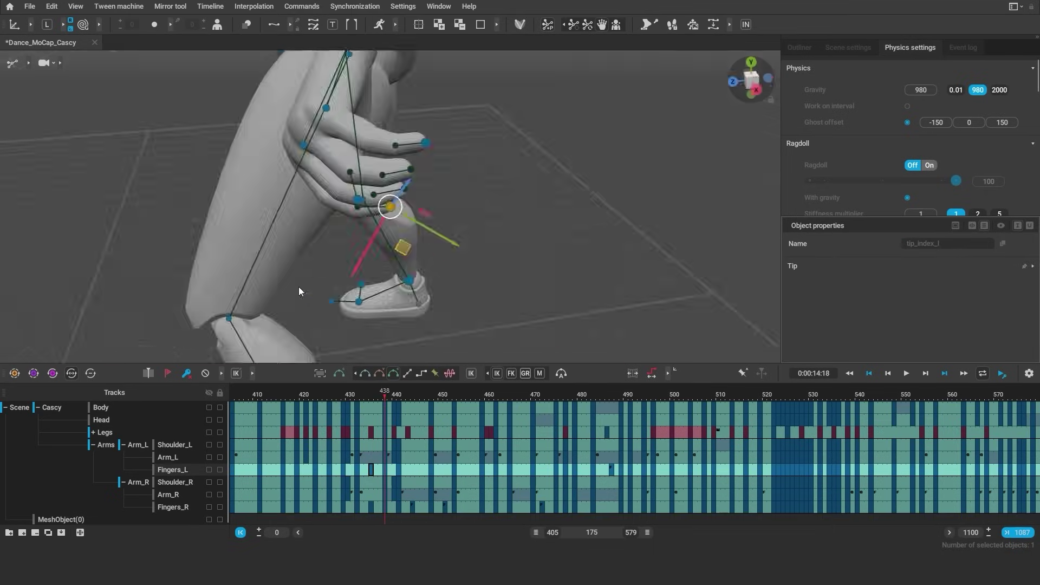
pyautogui.moveTo(298, 287); pyautogui.dragTo(412, 249, button='right')
pyautogui.moveTo(373, 263); pyautogui.dragTo(281, 326)
pyautogui.moveTo(281, 326); pyautogui.dragTo(489, 235, button='right')
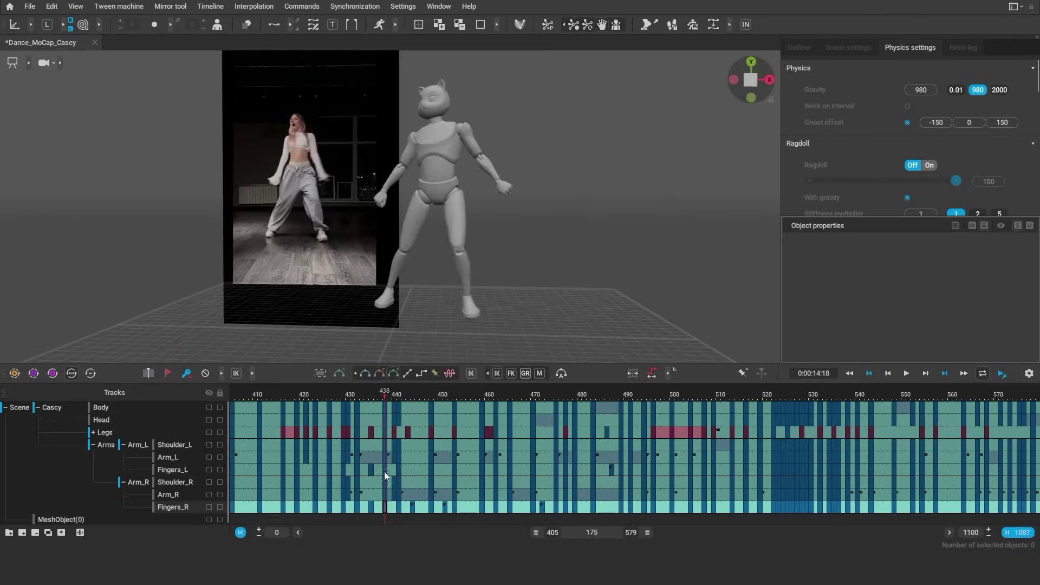
# - Clean up the finger keys of both hands between frames 441 and 450
pyautogui.click(432, 397)
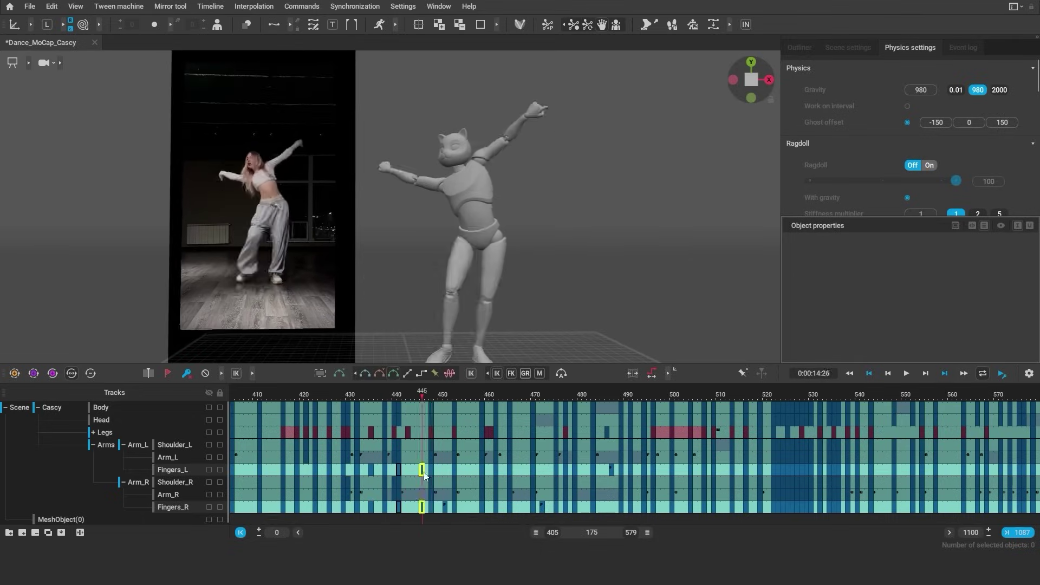
pyautogui.click(445, 506)
pyautogui.click(431, 397)
# - Open the left fist at frame 448 by extending the index finger and repositioning the pinky and thumb tips
pyautogui.click(564, 251)
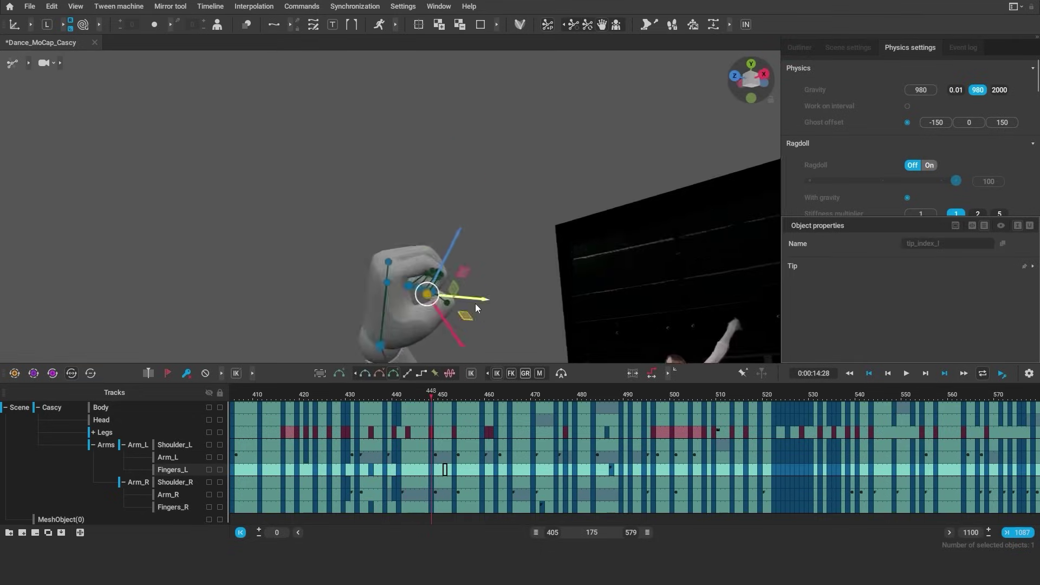
pyautogui.click(433, 255)
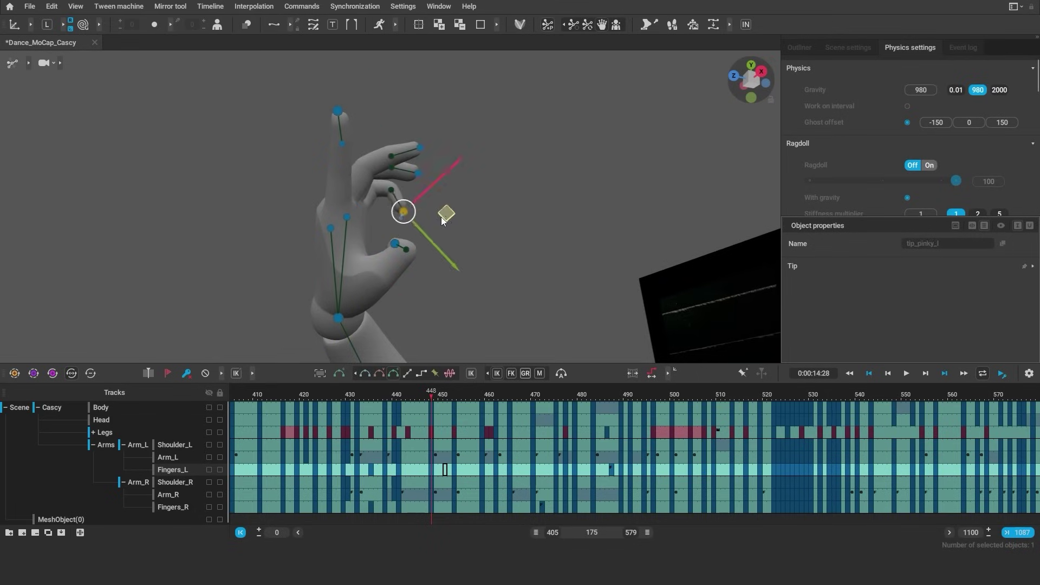
pyautogui.click(395, 243)
pyautogui.click(166, 291)
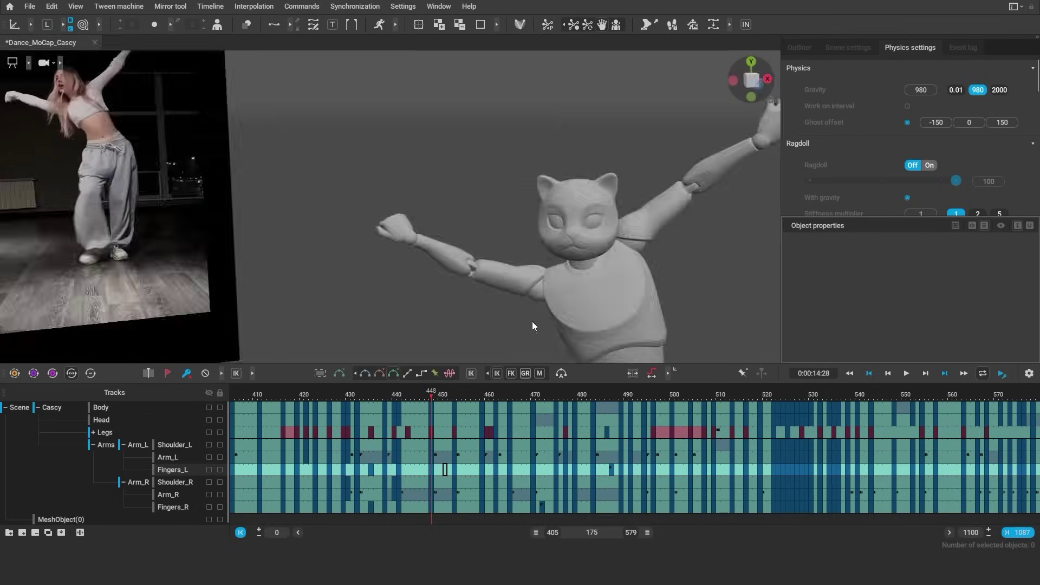
# - Open the right hand at frame 448 by repositioning the pinky, middle and thumb fingertips
pyautogui.click(293, 300)
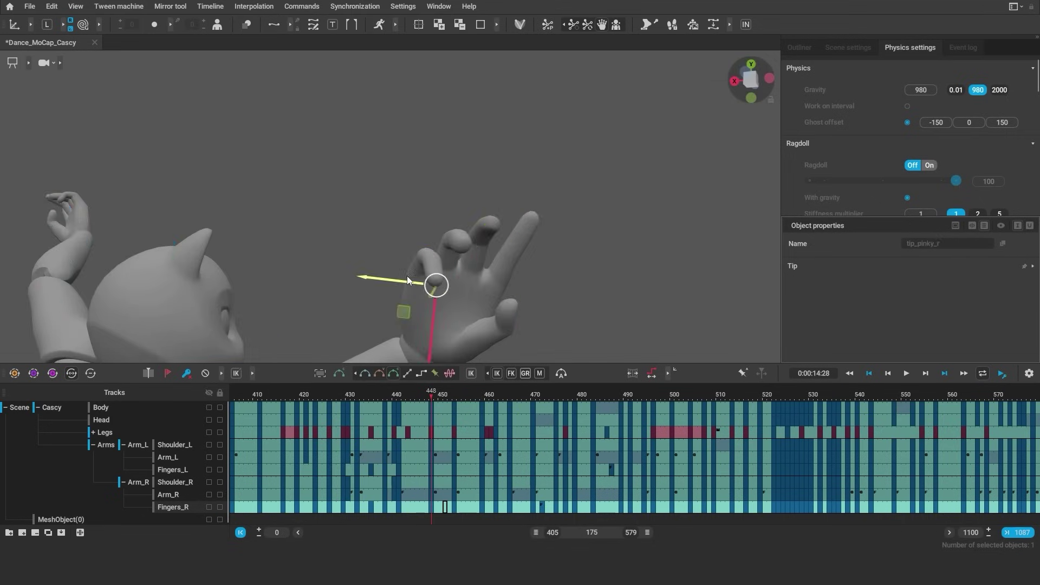
pyautogui.click(439, 207)
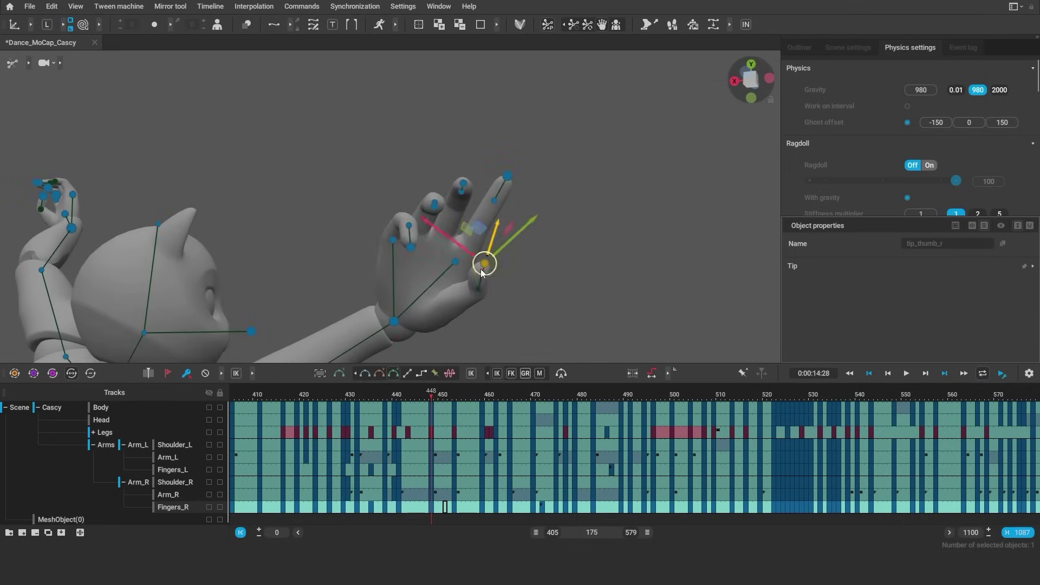
pyautogui.click(558, 256)
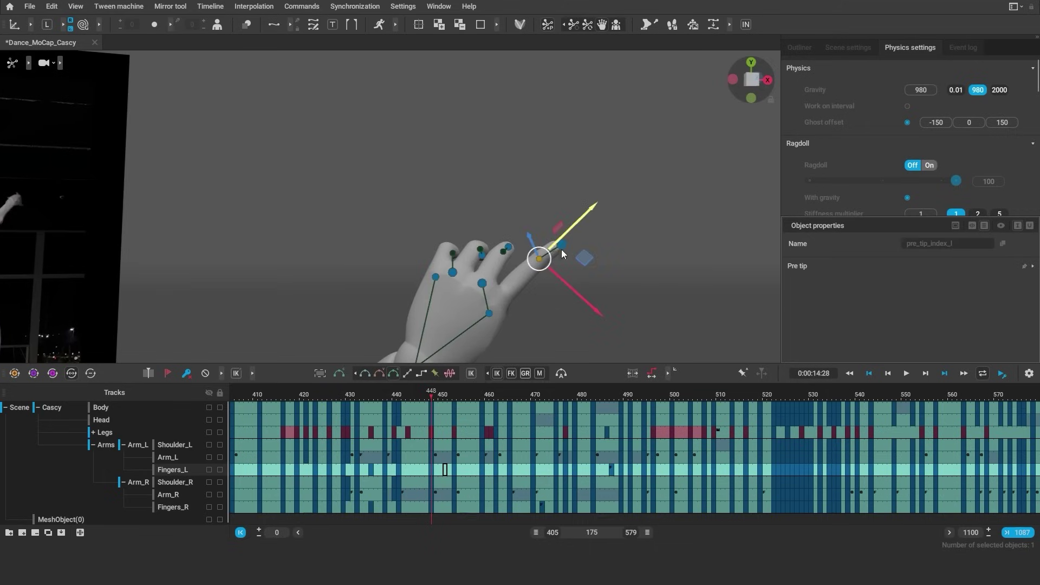
# - Refine the left index and middle fingers' pre-tip points at frame 448 and check the motion back at frame 440
pyautogui.click(304, 196)
pyautogui.click(524, 201)
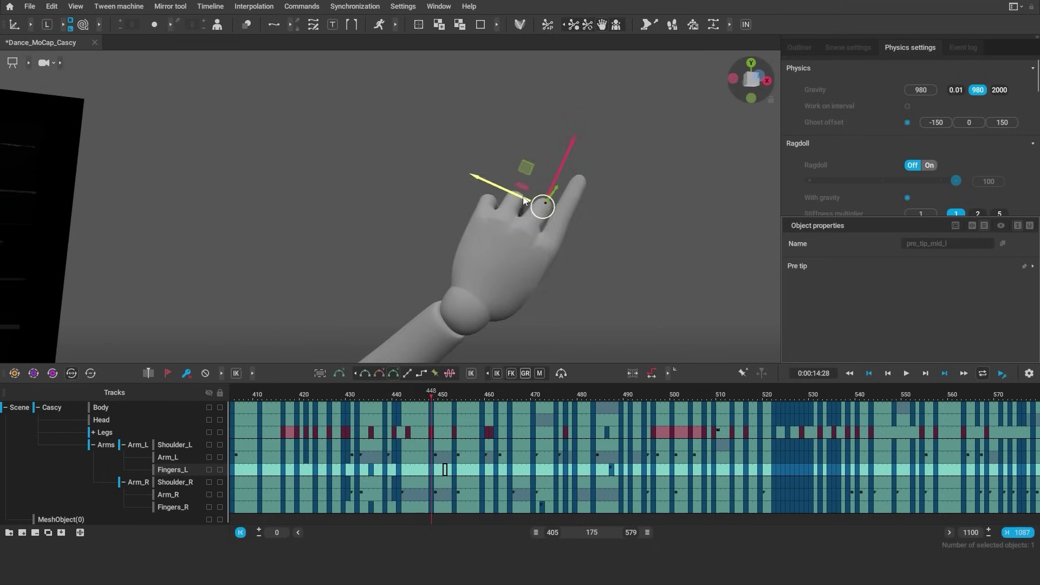
pyautogui.click(399, 411)
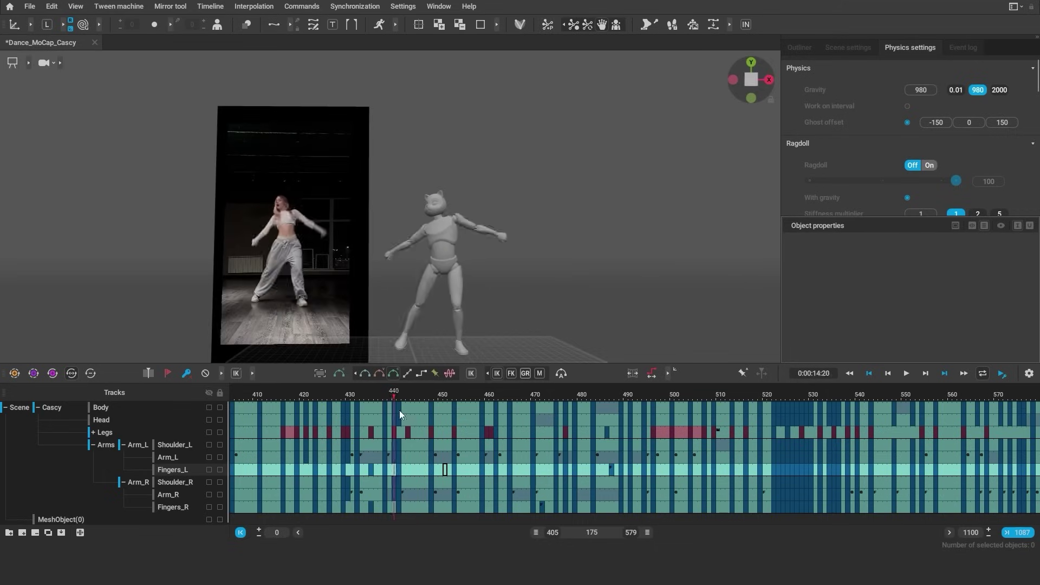
# - Reposition the right index fingertip at frame 443
pyautogui.click(398, 511)
pyautogui.click(408, 510)
pyautogui.click(333, 223)
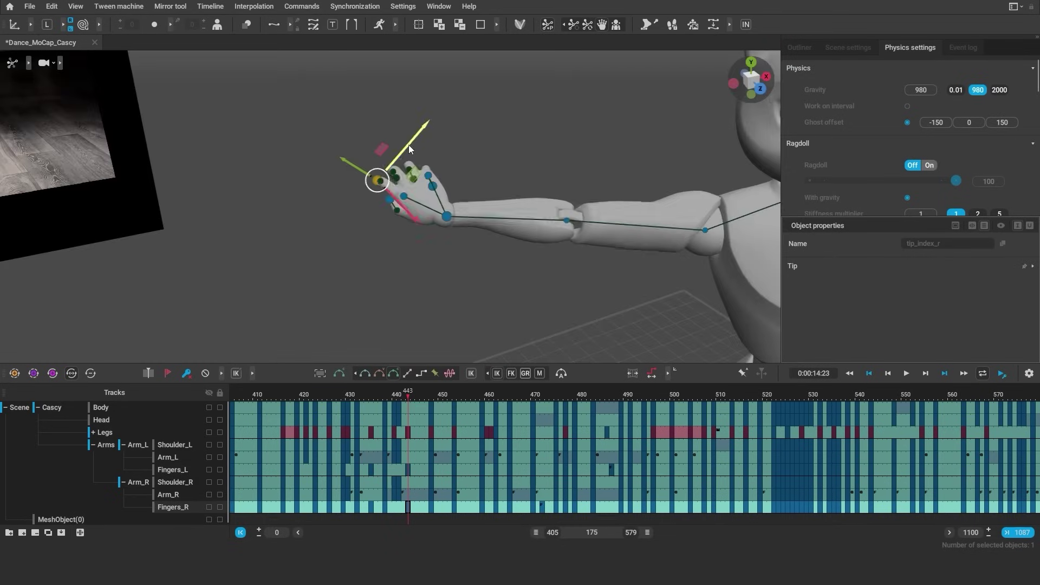
pyautogui.click(314, 249)
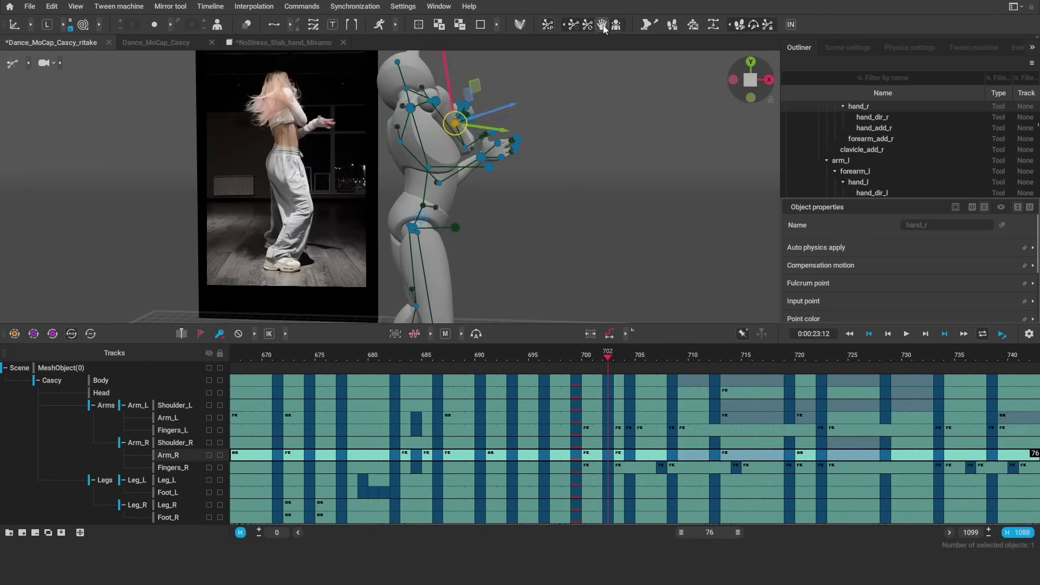
# - Adjust the right hand's position and rotation at frame 702 in Dance_MoCap_Cascy_ritake to match the reference video
pyautogui.moveTo(412, 217)
pyautogui.mouseDown(button='right')
pyautogui.moveTo(453, 281)
pyautogui.moveTo(554, 148)
pyautogui.moveTo(327, 252)
pyautogui.moveTo(584, 99)
pyautogui.moveTo(517, 244)
pyautogui.moveTo(405, 109)
pyautogui.moveTo(452, 121)
pyautogui.moveTo(397, 209)
pyautogui.mouseUp(button='right')
pyautogui.click(553, 147)
pyautogui.click(405, 109)
pyautogui.click(450, 120)
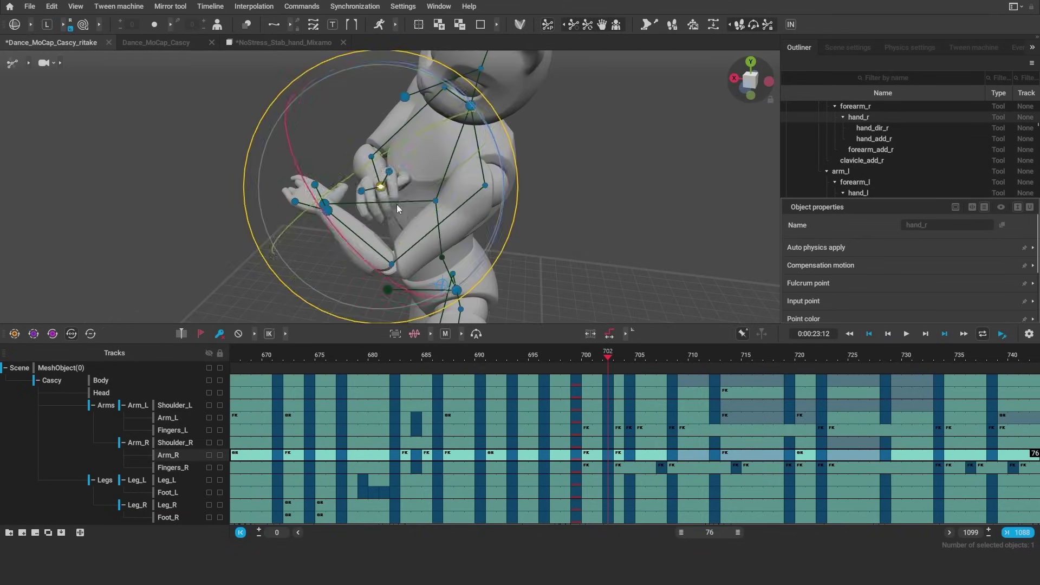
# - Straighten the left hand's curled fingers at frame 702 by repositioning the index and neighbouring fingertips
pyautogui.moveTo(441, 94); pyautogui.dragTo(648, 238, button='right')
pyautogui.scroll(5, 551, 258)
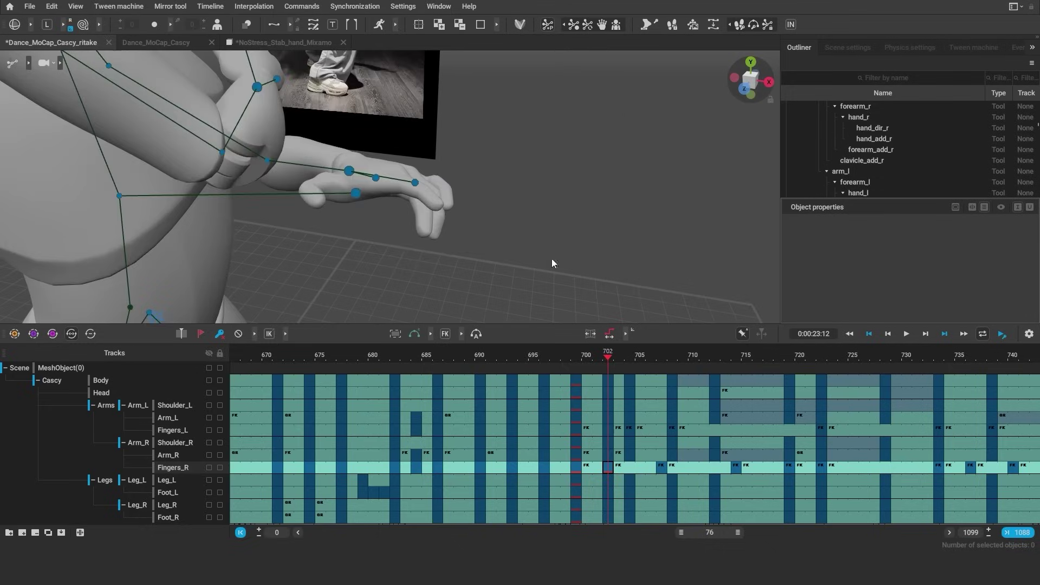
pyautogui.doubleClick(434, 236)
pyautogui.click(498, 245)
pyautogui.moveTo(545, 238); pyautogui.dragTo(508, 197, button='right')
pyautogui.click(506, 197)
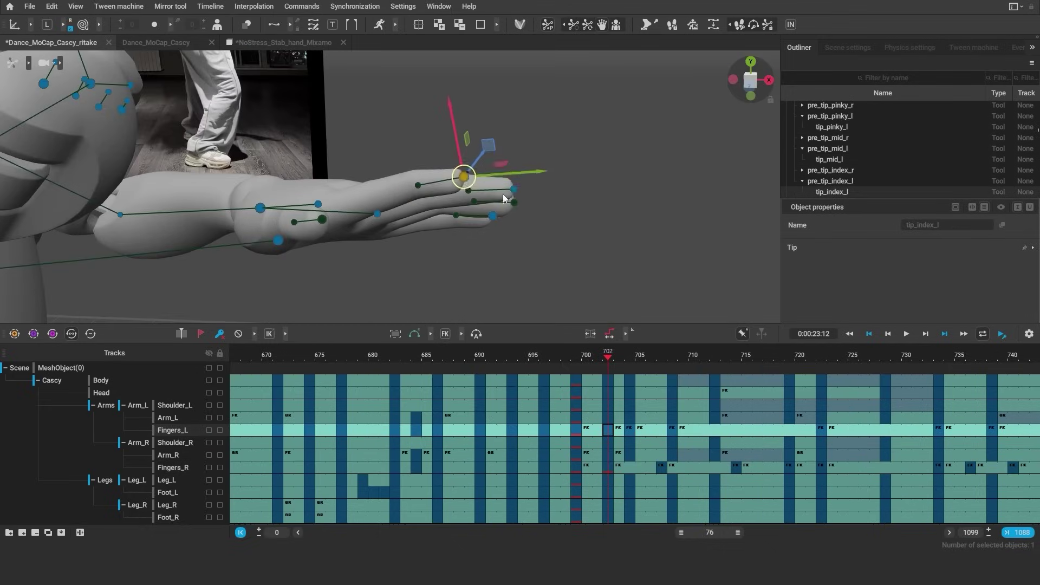
# - Reposition the left thumb tip and spread the left fingers at frame 702
pyautogui.click(279, 241)
pyautogui.moveTo(279, 241); pyautogui.dragTo(474, 193, button='right')
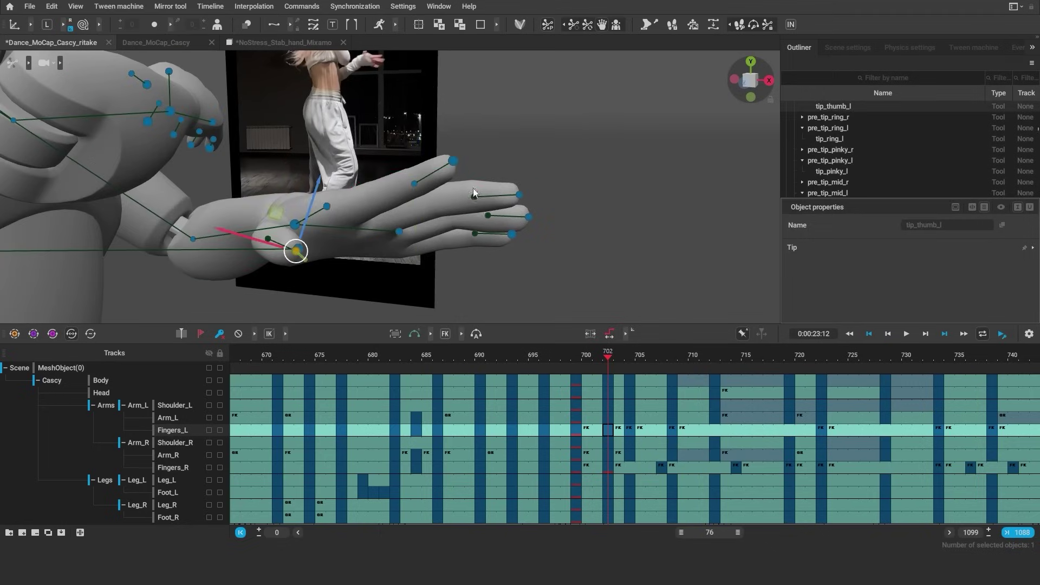
pyautogui.moveTo(573, 273); pyautogui.dragTo(538, 246, button='right')
pyautogui.click(465, 243)
pyautogui.scroll(-5, 173, 238)
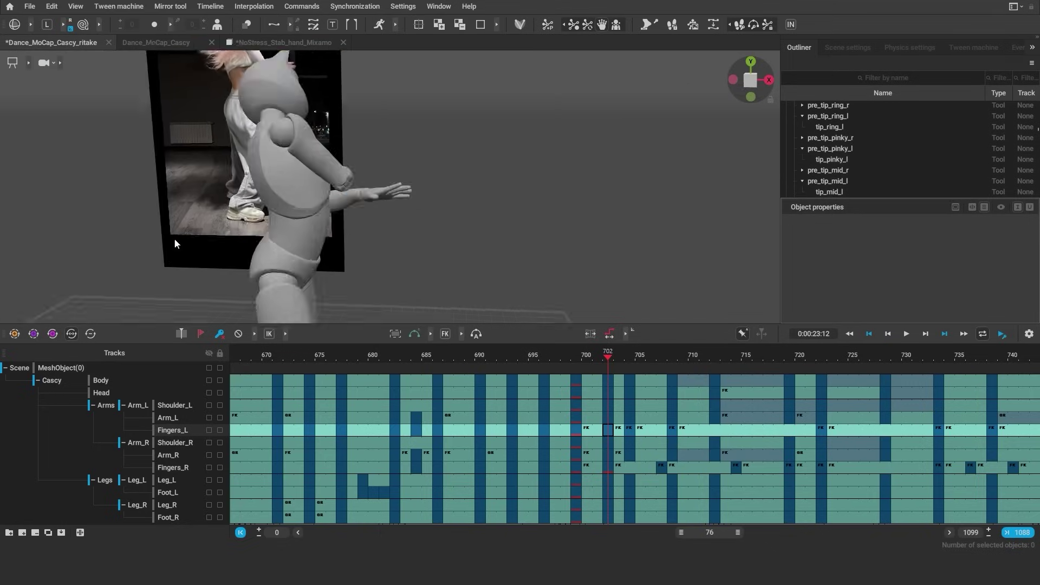
# - Copy the left-finger key from frame 702 to frame 704
pyautogui.click(575, 360)
pyautogui.click(608, 430)
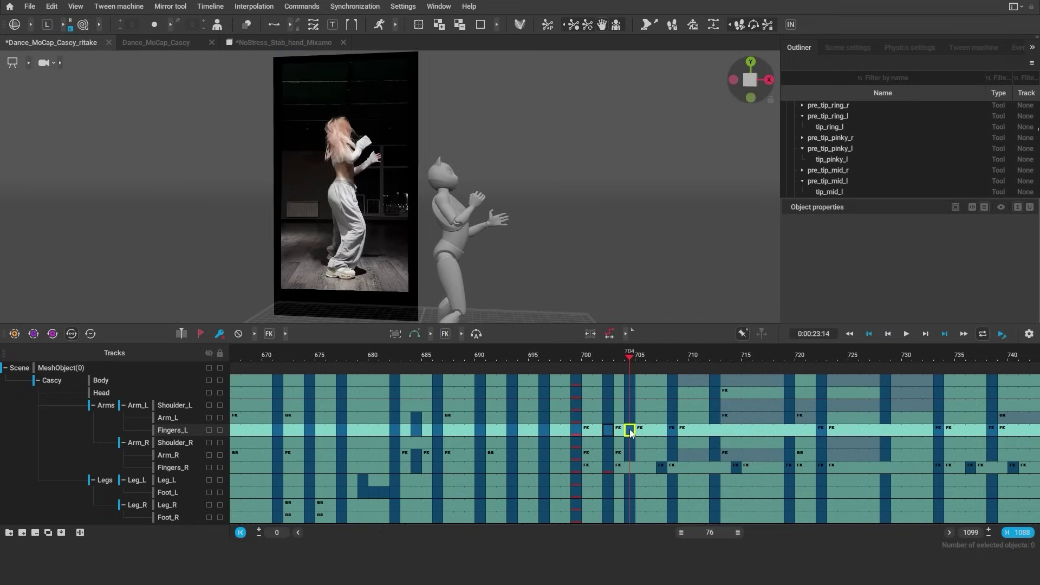
pyautogui.click(629, 430)
# - Refine the hand and finger poses around frame 704 to match the reference video
pyautogui.click(510, 271)
pyautogui.moveTo(508, 261); pyautogui.dragTo(379, 139, button='right')
pyautogui.scroll(5, 313, 245)
pyautogui.click(336, 293)
pyautogui.moveTo(328, 107); pyautogui.dragTo(638, 155, button='right')
pyautogui.click(552, 197)
pyautogui.click(643, 196)
# - Move the right-finger keys at frames 707 and 714 to frames 708 and 712
pyautogui.click(672, 467)
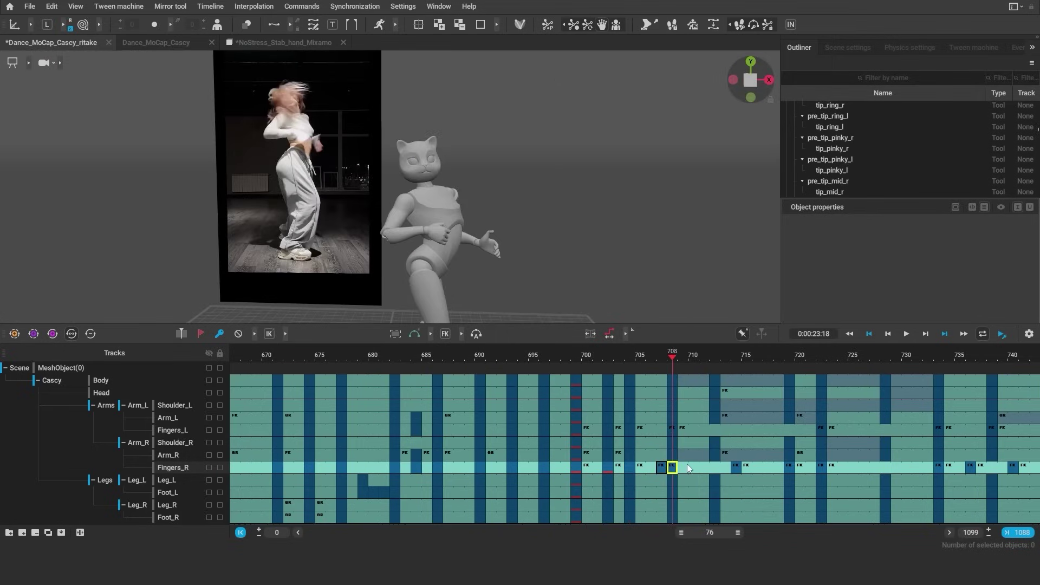
pyautogui.moveTo(666, 366); pyautogui.dragTo(688, 372)
pyautogui.moveTo(736, 467); pyautogui.dragTo(715, 467)
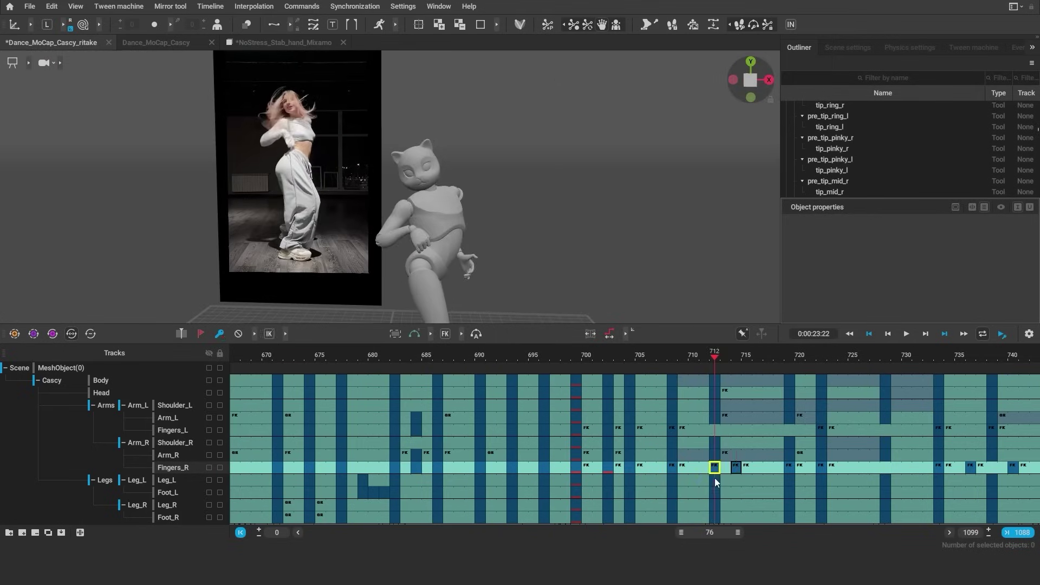
pyautogui.click(619, 369)
pyautogui.click(673, 369)
# - Adjust the right hand's position and rotation at frame 712, comparing it with the pose at frame 708
pyautogui.scroll(5, 350, 246)
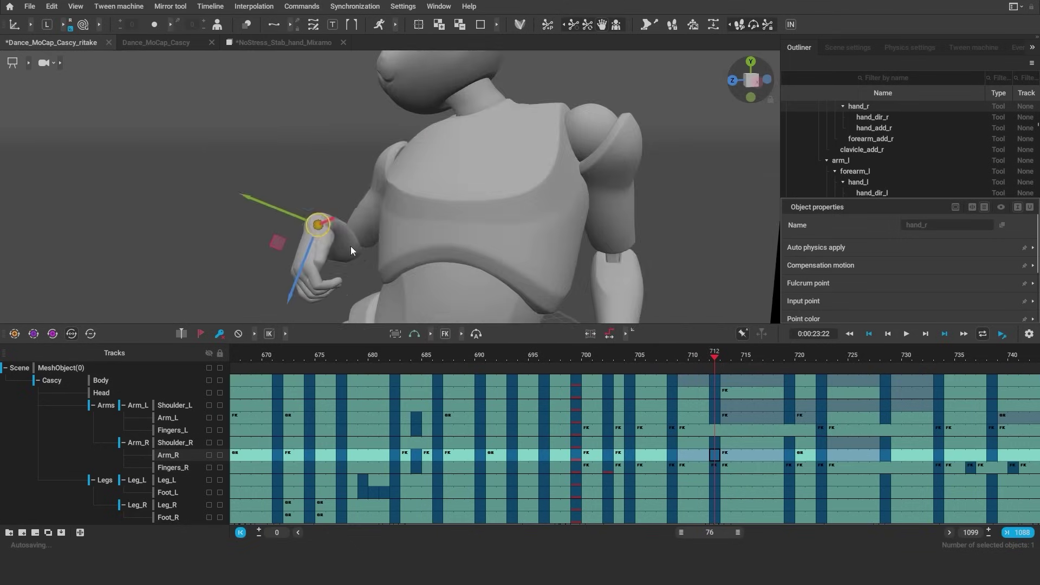
pyautogui.scroll(-5, 612, 290)
pyautogui.click(672, 467)
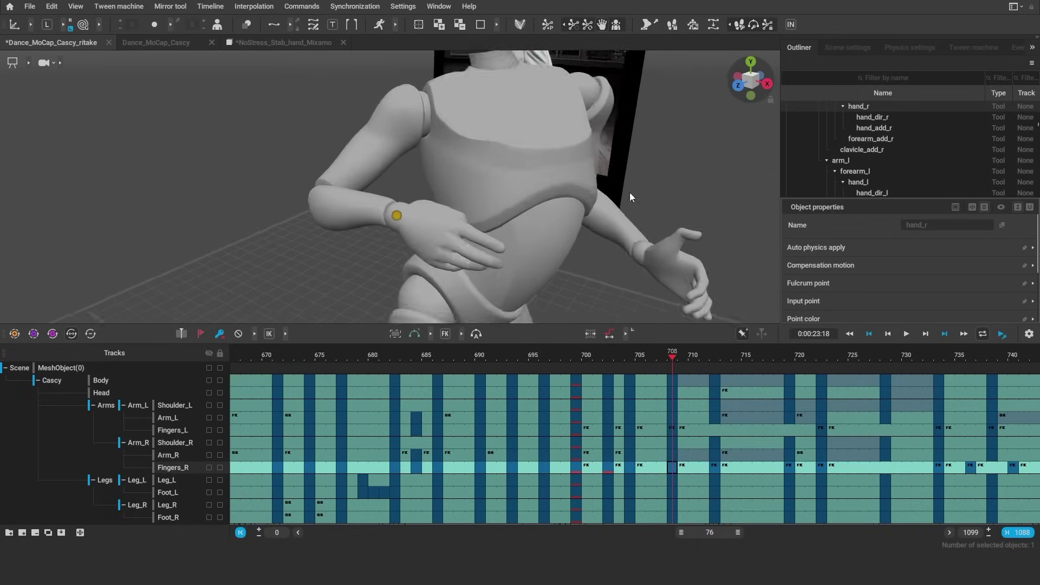
pyautogui.scroll(-4, 439, 131)
pyautogui.moveTo(439, 131); pyautogui.dragTo(542, 162, button='right')
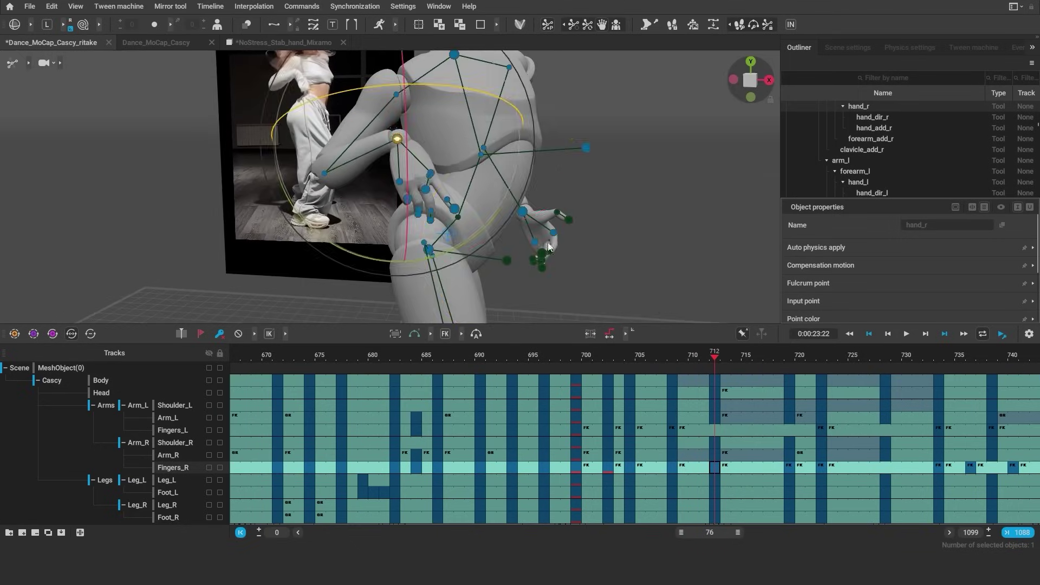
# - Key the left fingers at frame 712 and reposition the index and neighbouring fingertips
pyautogui.click(671, 429)
pyautogui.moveTo(523, 284); pyautogui.dragTo(639, 320, button='right')
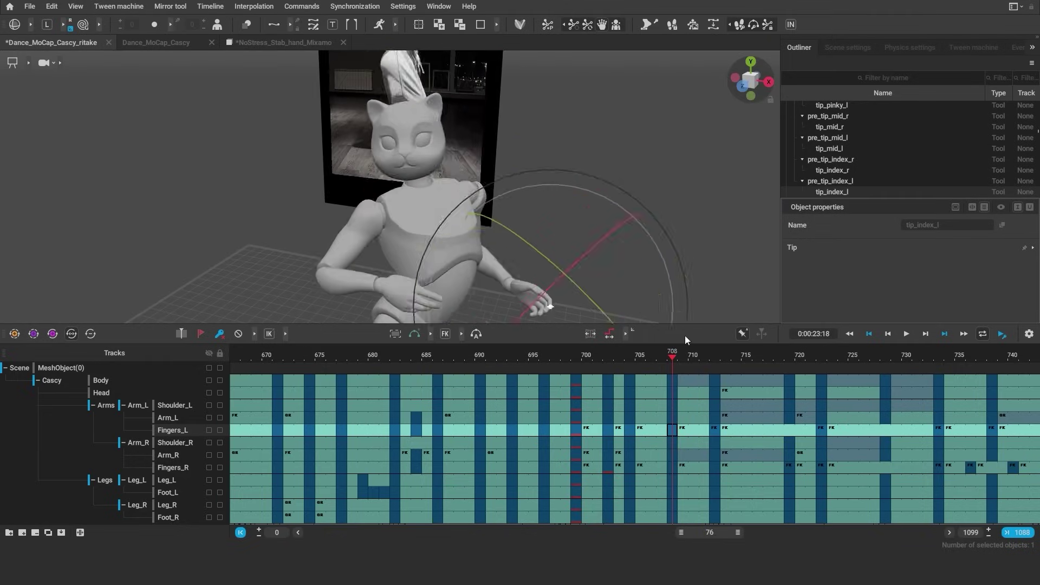
pyautogui.click(715, 431)
pyautogui.scroll(5, 600, 272)
pyautogui.moveTo(600, 272); pyautogui.dragTo(635, 239, button='right')
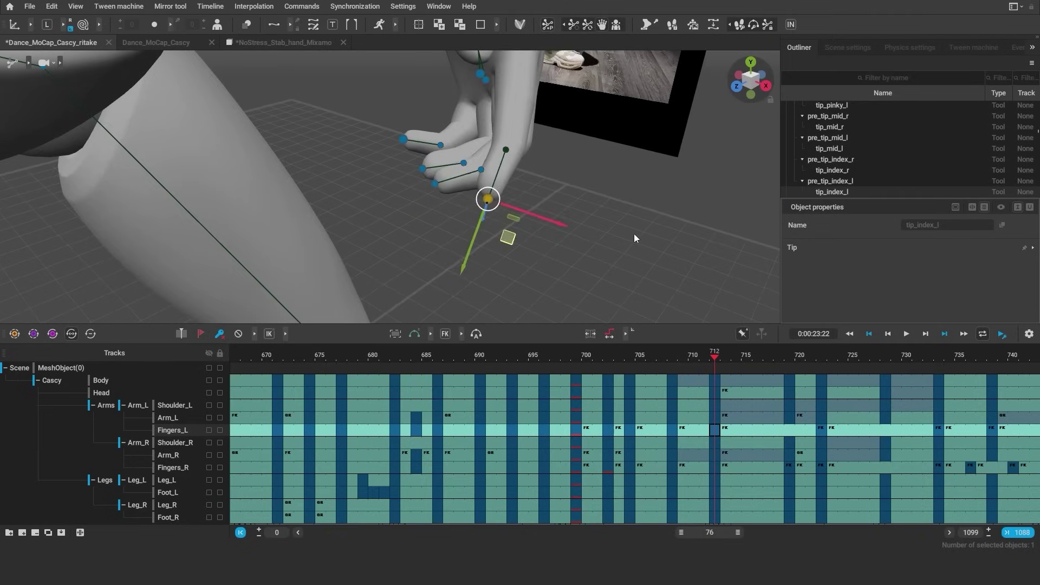
pyautogui.moveTo(461, 196); pyautogui.dragTo(419, 162)
pyautogui.moveTo(418, 162); pyautogui.dragTo(580, 219, button='right')
pyautogui.moveTo(541, 303); pyautogui.dragTo(614, 194, button='right')
# - Reposition the left hand beside the thigh at frame 712
pyautogui.scroll(-3, 614, 194)
pyautogui.scroll(3, 487, 217)
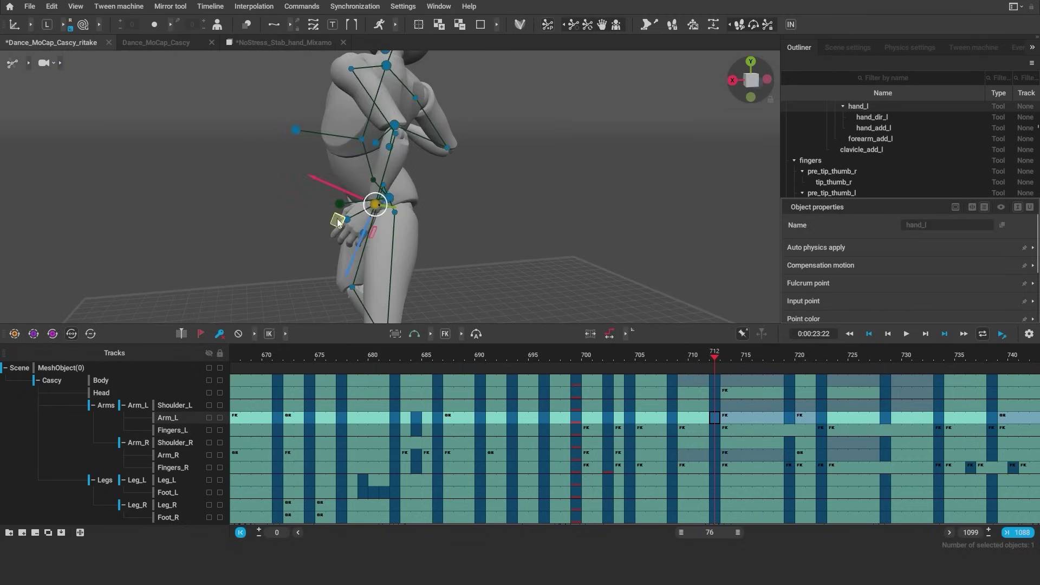
pyautogui.moveTo(488, 217); pyautogui.dragTo(416, 232, button='right')
pyautogui.click(449, 250)
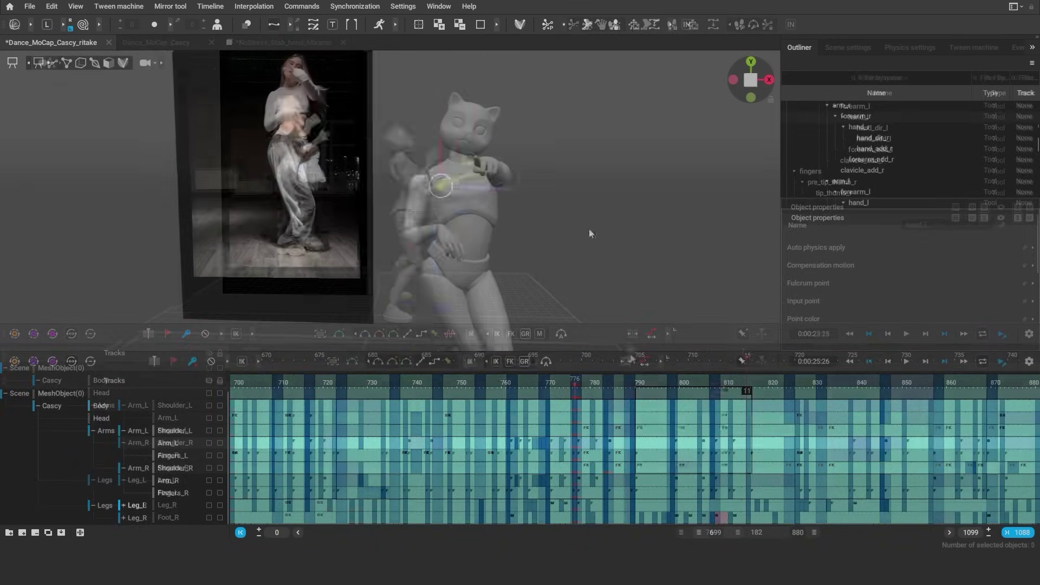
# - Rotate the left hand at frame 789 and key the left fingers' pose there
pyautogui.moveTo(604, 382); pyautogui.dragTo(633, 379)
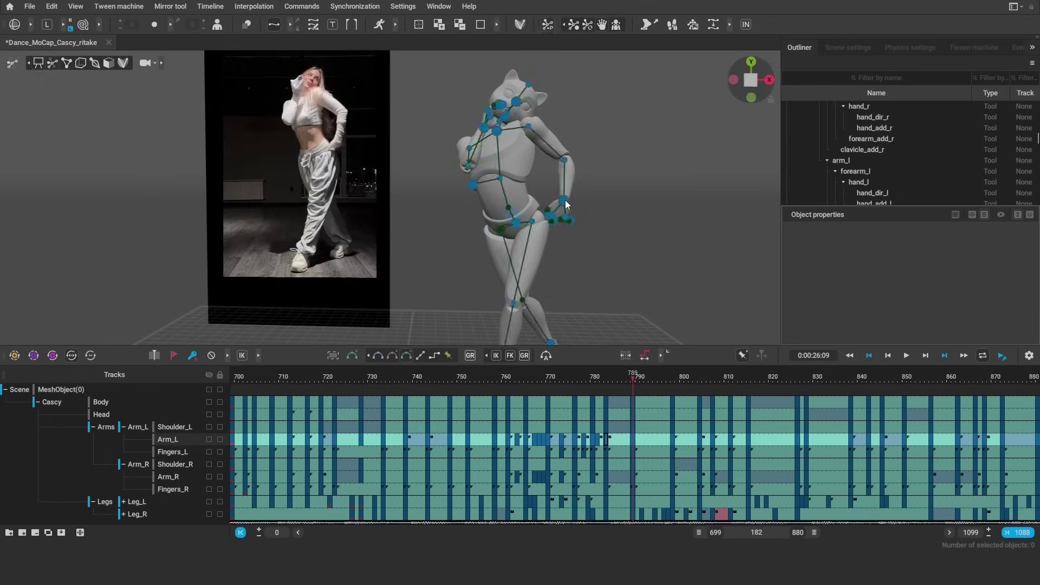
pyautogui.click(582, 198)
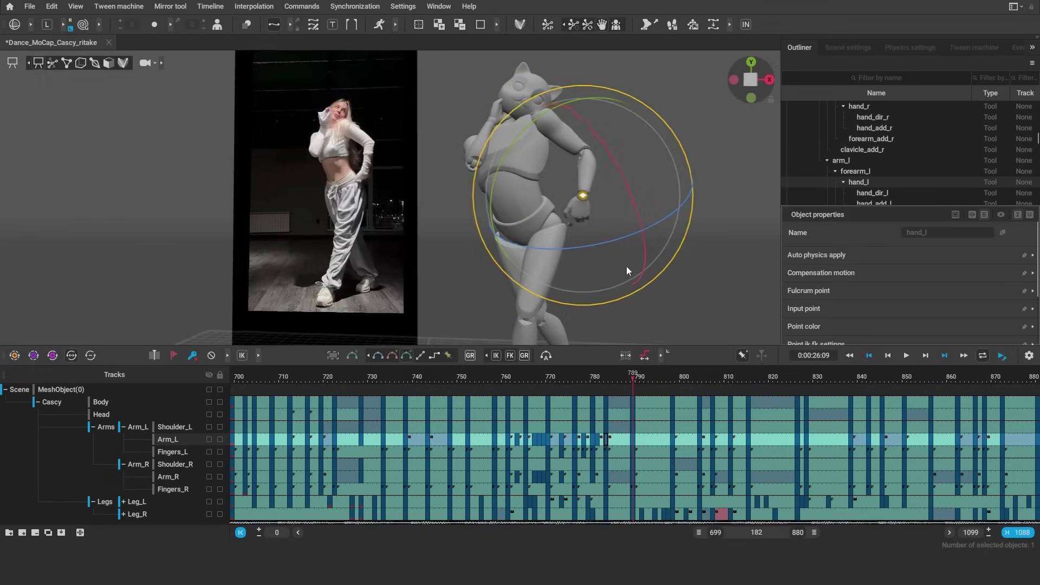
pyautogui.click(605, 451)
pyautogui.click(650, 381)
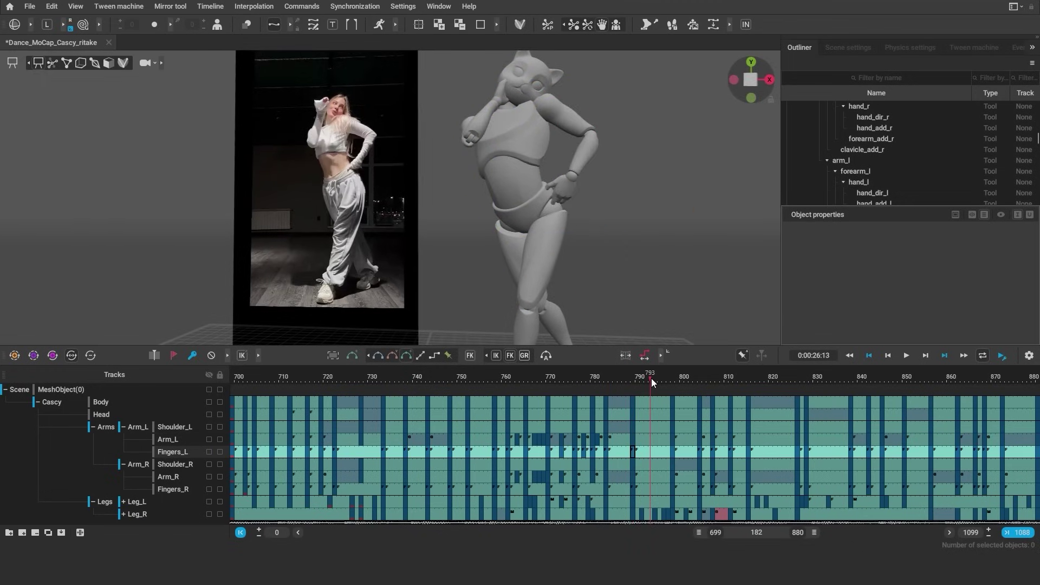
# - Position and rotate the left hand on the hip at frame 793
pyautogui.click(575, 190)
pyautogui.scroll(3, 574, 189)
pyautogui.moveTo(617, 185); pyautogui.dragTo(712, 260, button='right')
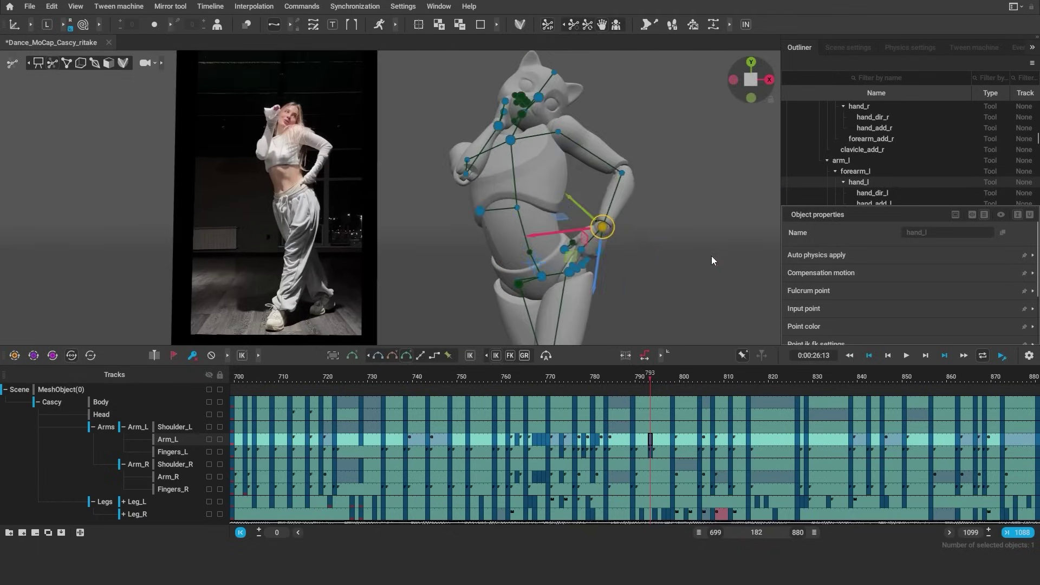
pyautogui.moveTo(548, 257); pyautogui.dragTo(647, 170, button='right')
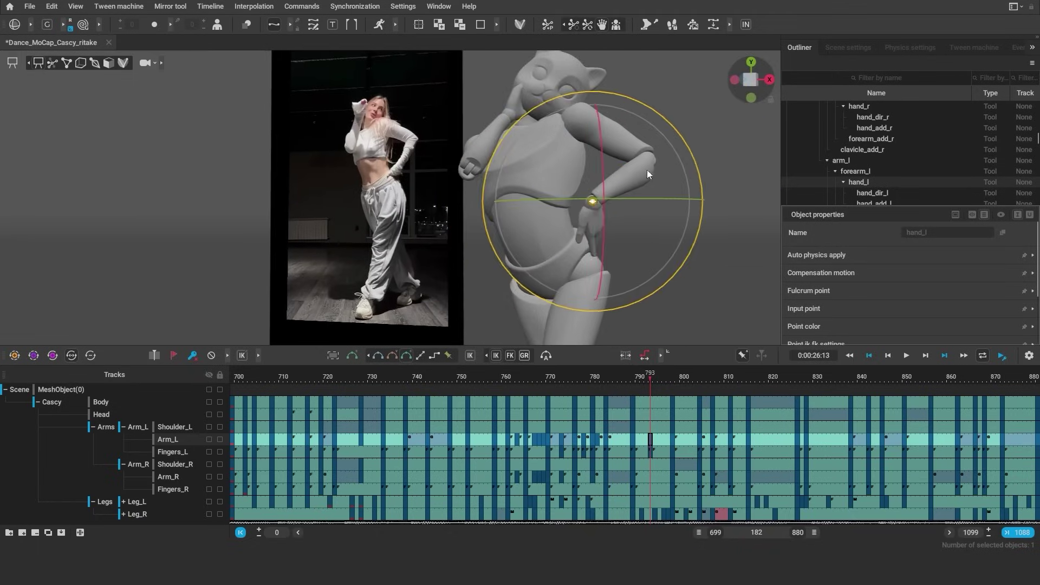
# - Shape the left index and neighbouring fingers around the hip at frame 793 by repositioning their tips
pyautogui.scroll(5, 624, 171)
pyautogui.click(561, 246)
pyautogui.scroll(3, 623, 300)
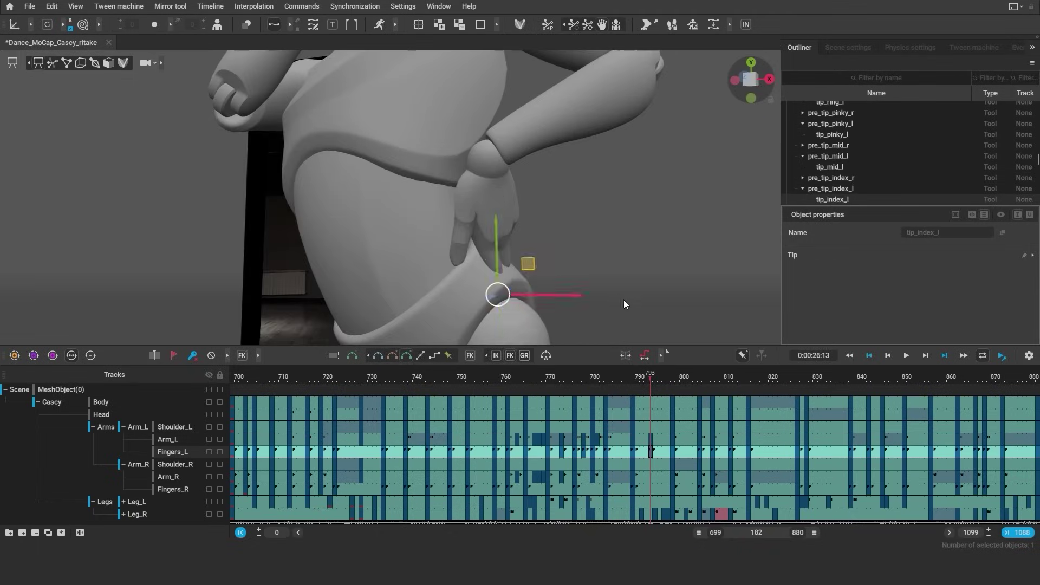
pyautogui.scroll(3, 636, 258)
pyautogui.moveTo(635, 258); pyautogui.dragTo(342, 252, button='right')
pyautogui.click(433, 252)
pyautogui.click(417, 217)
pyautogui.scroll(-5, 521, 238)
# - Rest the left thumb tip against the hip at frame 793
pyautogui.click(257, 221)
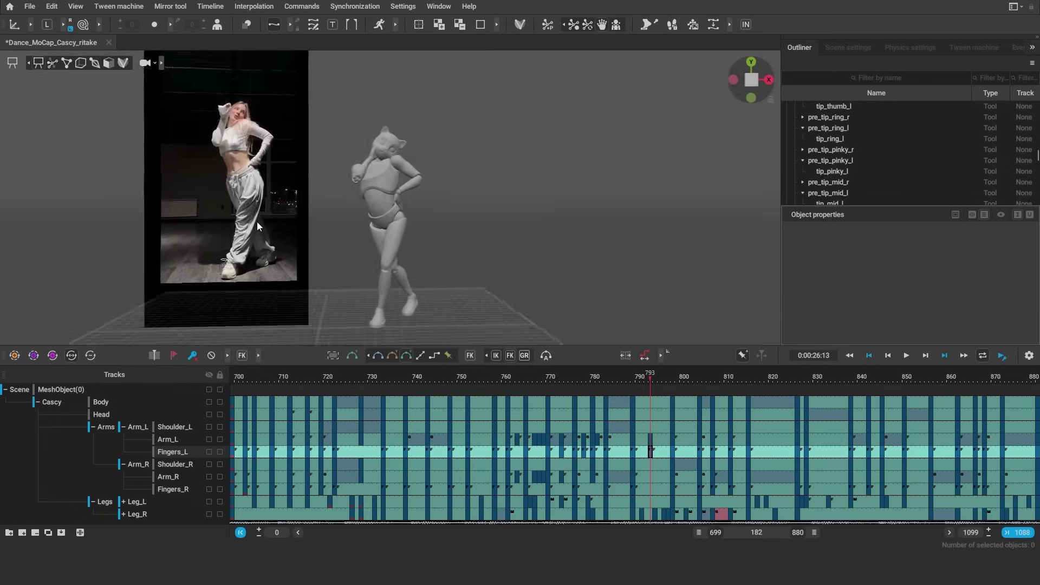
pyautogui.scroll(5, 727, 244)
pyautogui.moveTo(649, 380)
pyautogui.mouseDown()
pyautogui.moveTo(668, 379)
pyautogui.moveTo(635, 382)
pyautogui.moveTo(649, 381)
pyautogui.mouseUp()
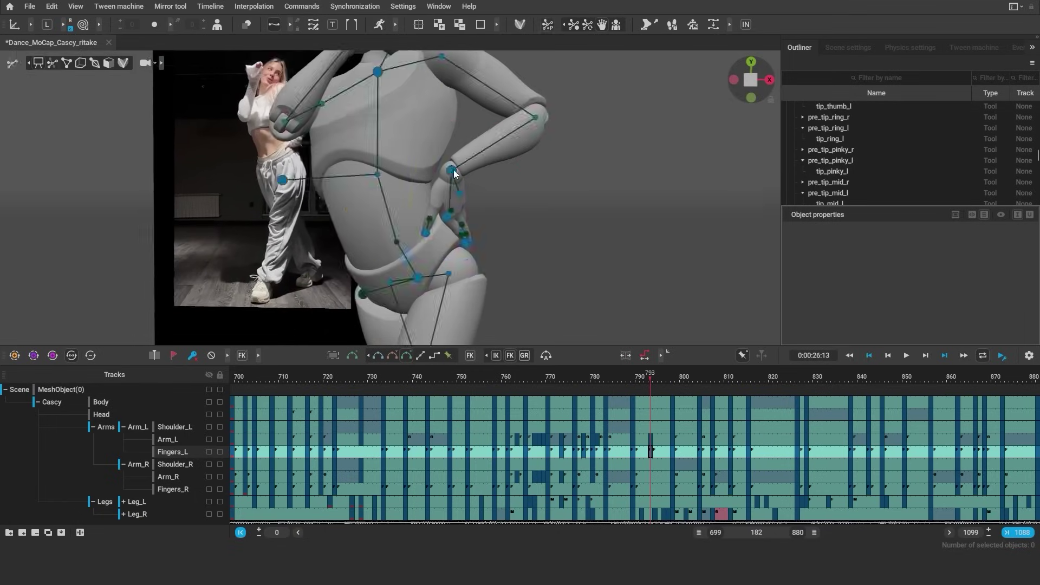
pyautogui.click(366, 267)
pyautogui.moveTo(366, 268); pyautogui.dragTo(527, 154, button='right')
pyautogui.scroll(5, 466, 261)
pyautogui.click(466, 261)
pyautogui.scroll(-5, 466, 261)
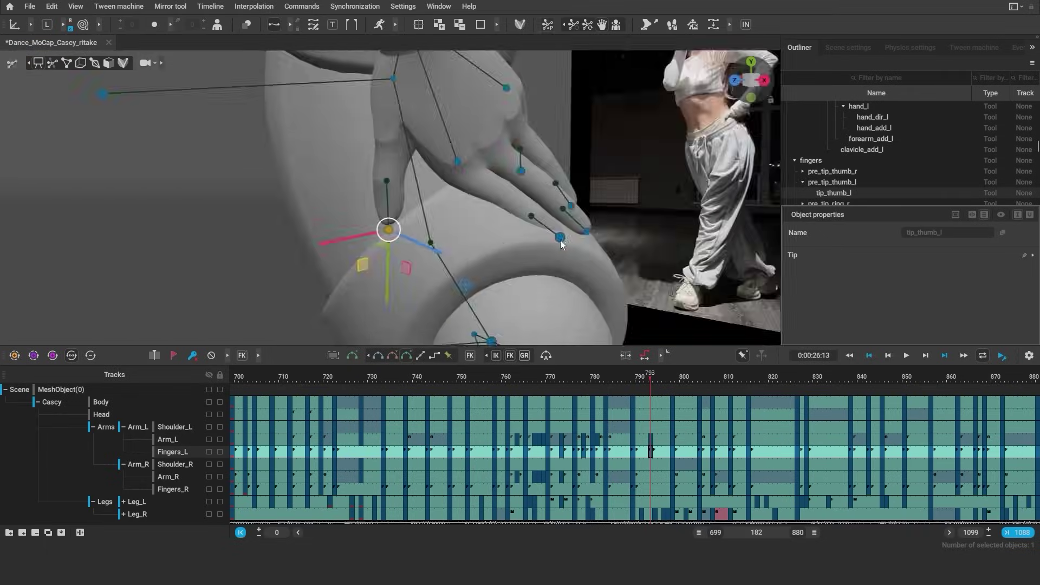
# - Fit the left pinky and neighbouring fingertips to the hip surface at frame 793
pyautogui.click(268, 281)
pyautogui.scroll(5, 282, 252)
pyautogui.click(267, 270)
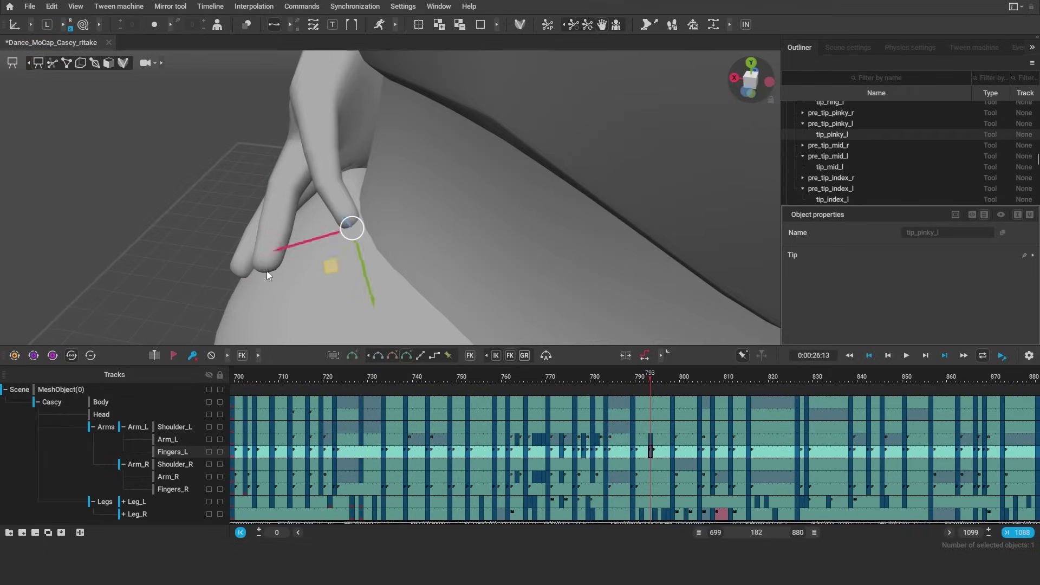
pyautogui.moveTo(267, 271); pyautogui.dragTo(272, 125, button='right')
pyautogui.scroll(-5, 272, 125)
# - Adjust the right hand's pose near the face, checking its motion between frames 783 and 788
pyautogui.click(557, 324)
pyautogui.scroll(-5, 558, 324)
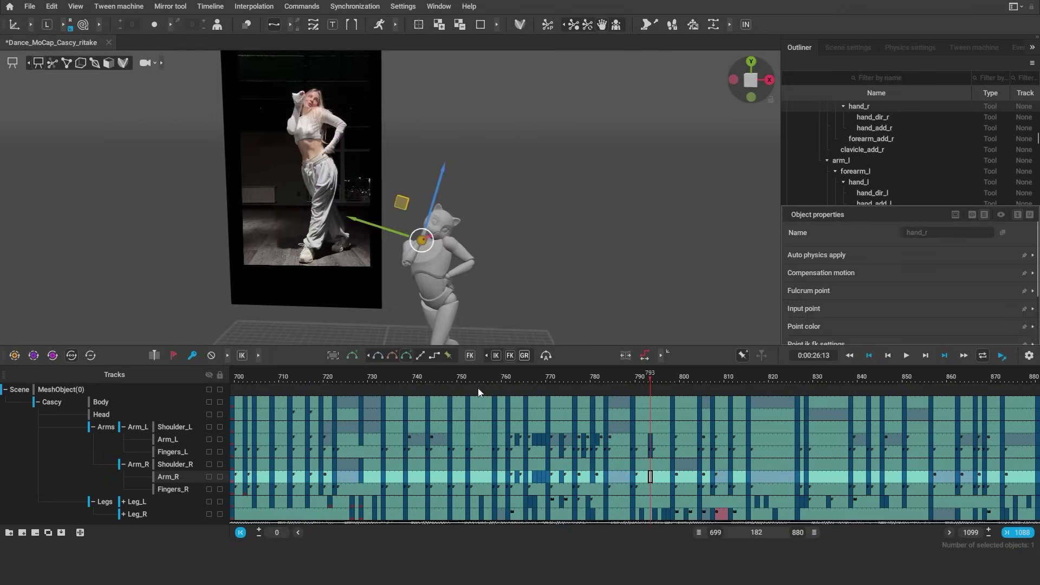
pyautogui.click(601, 382)
pyautogui.moveTo(605, 381); pyautogui.dragTo(612, 418)
pyautogui.scroll(5, 475, 264)
pyautogui.click(475, 265)
pyautogui.click(627, 382)
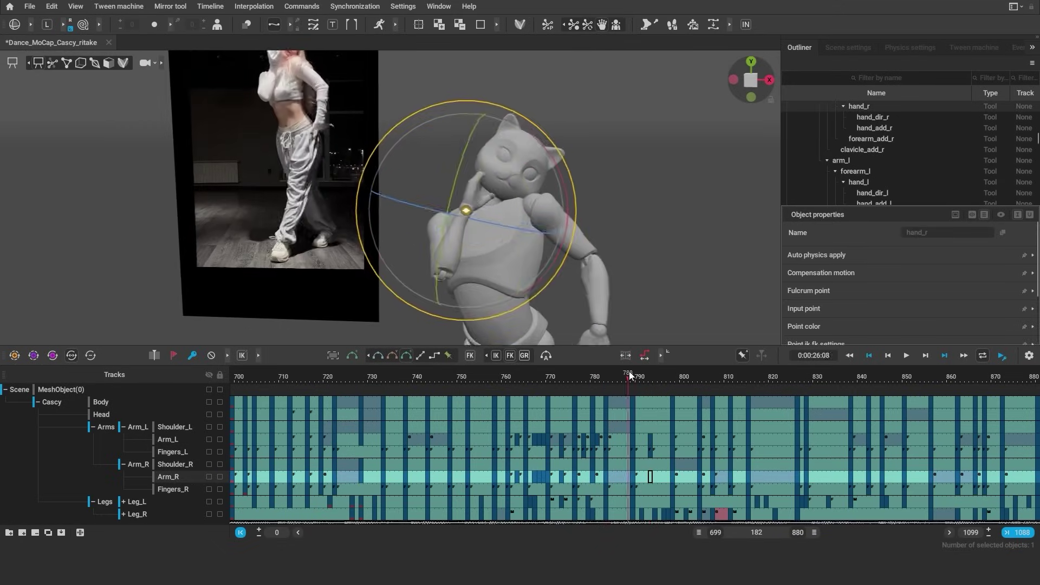
pyautogui.moveTo(487, 179); pyautogui.dragTo(336, 162, button='right')
# - Key the right fingers at frame 789 and reposition the right hand beside the face
pyautogui.click(628, 489)
pyautogui.moveTo(444, 244); pyautogui.dragTo(567, 363, button='right')
pyautogui.click(633, 400)
pyautogui.moveTo(542, 325); pyautogui.dragTo(437, 310, button='right')
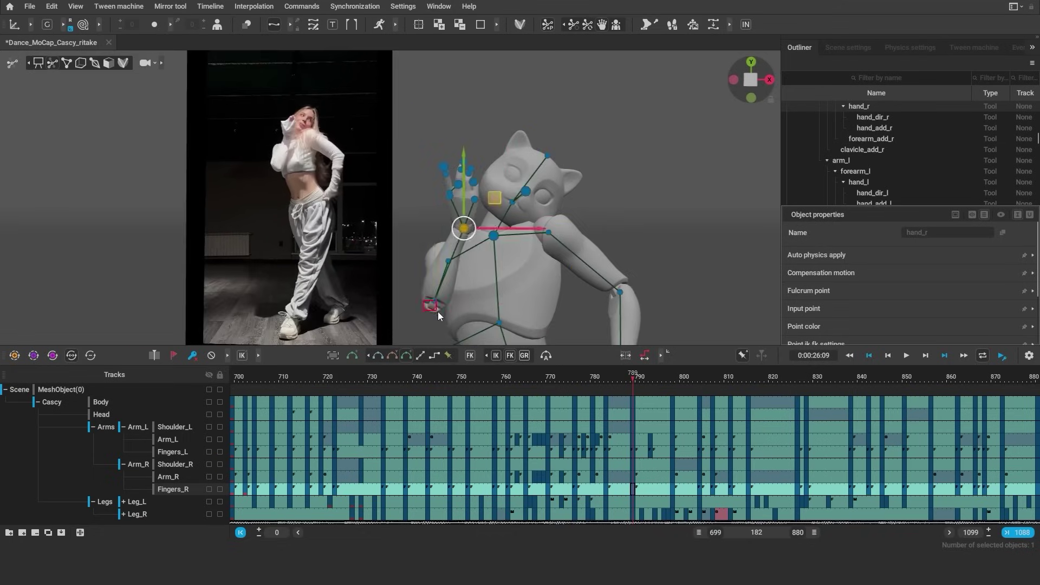
pyautogui.click(491, 227)
# - Copy the right-finger key from frame 789 to frame 798 and rotate the right hand in front of the face
pyautogui.click(672, 379)
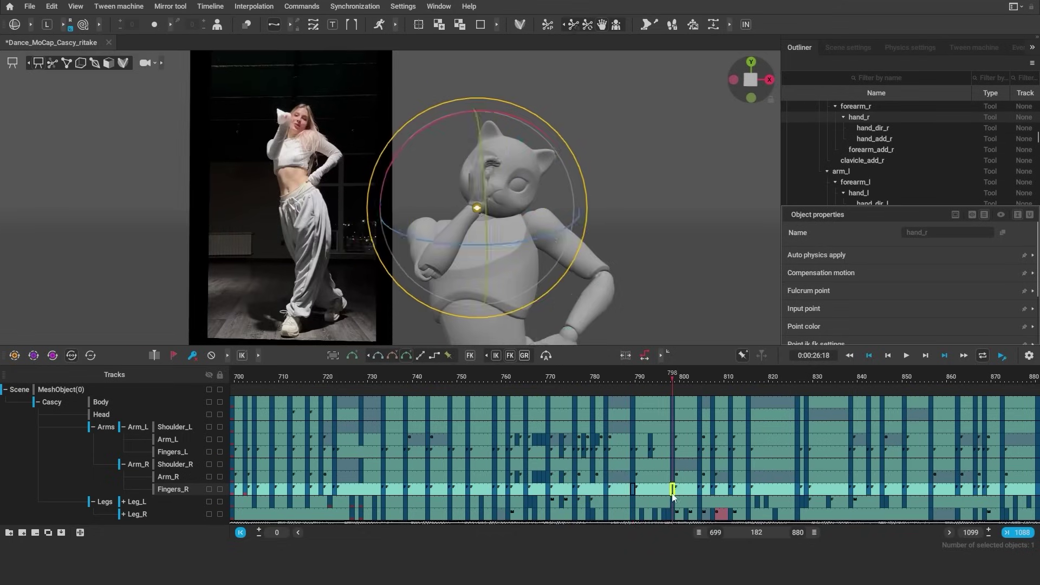
pyautogui.moveTo(623, 271); pyautogui.dragTo(488, 228, button='right')
pyautogui.click(488, 230)
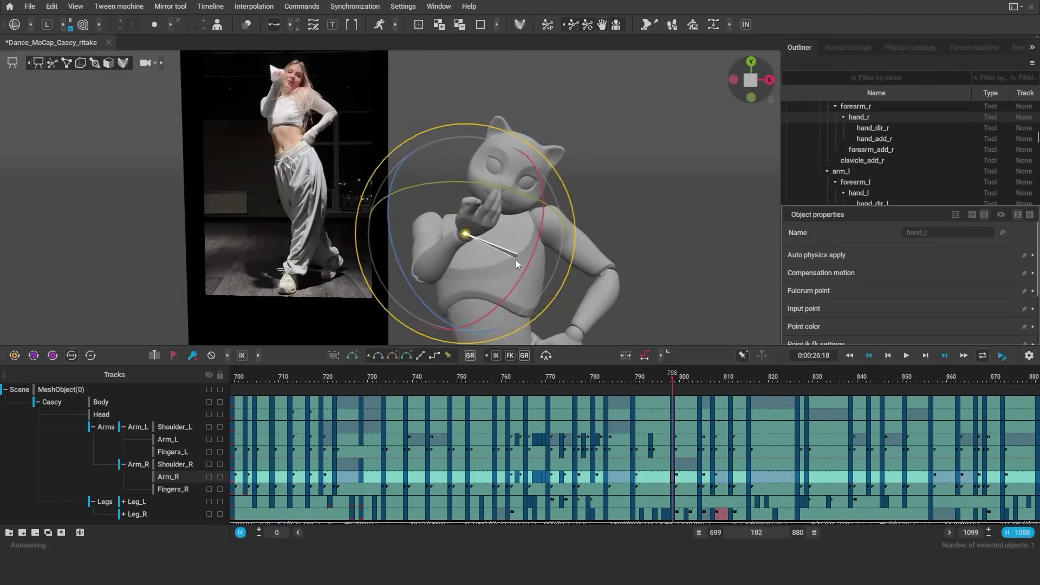
# - Reposition the right middle and pinky fingertips at frame 798 and check the pose back at frame 789
pyautogui.moveTo(516, 259); pyautogui.dragTo(56, 236, button='right')
pyautogui.scroll(3, 415, 238)
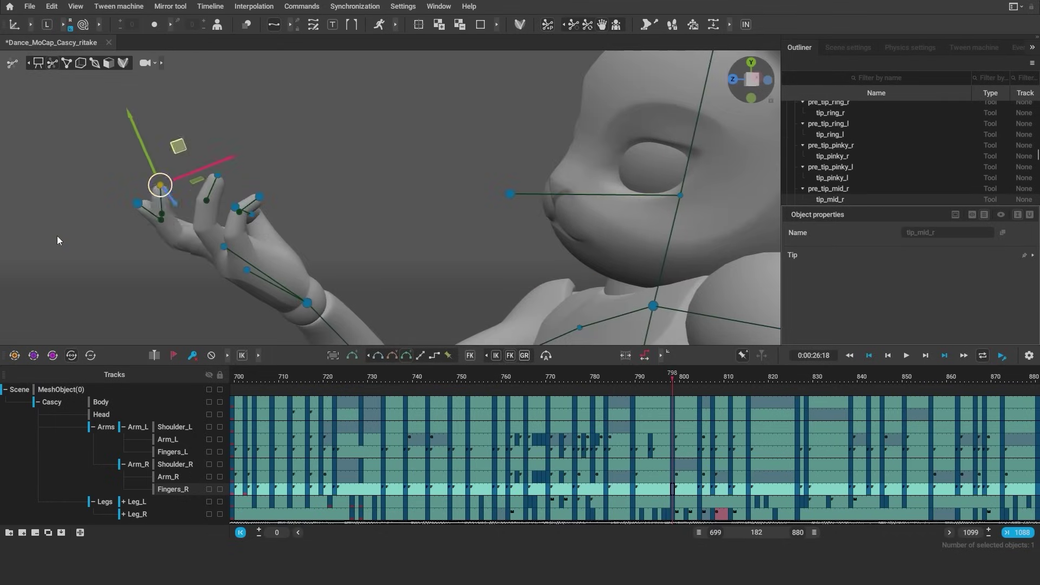
pyautogui.click(271, 180)
pyautogui.moveTo(232, 209); pyautogui.dragTo(470, 177, button='right')
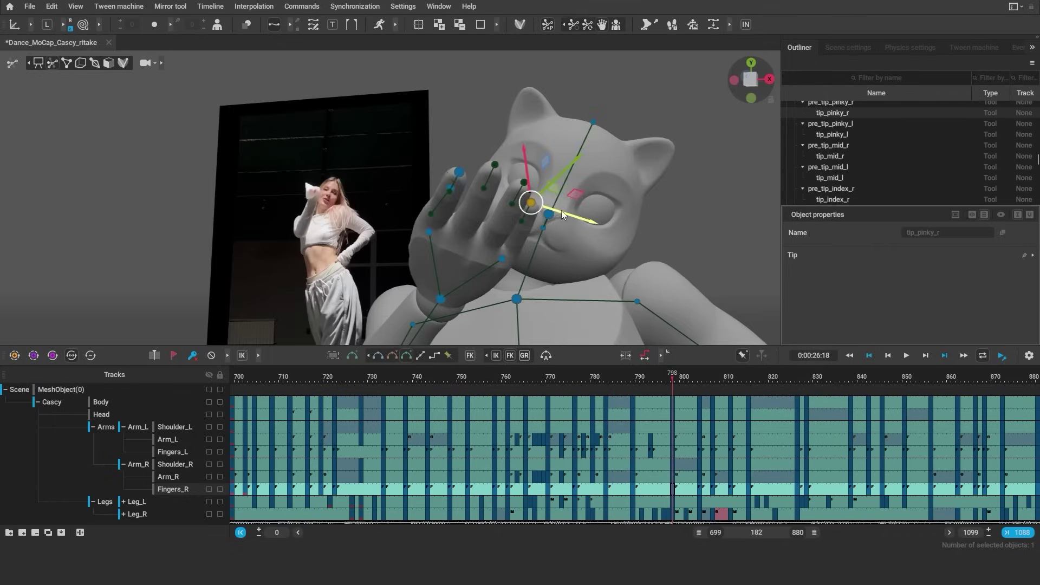
pyautogui.moveTo(561, 210); pyautogui.dragTo(661, 308, button='right')
pyautogui.click(625, 241)
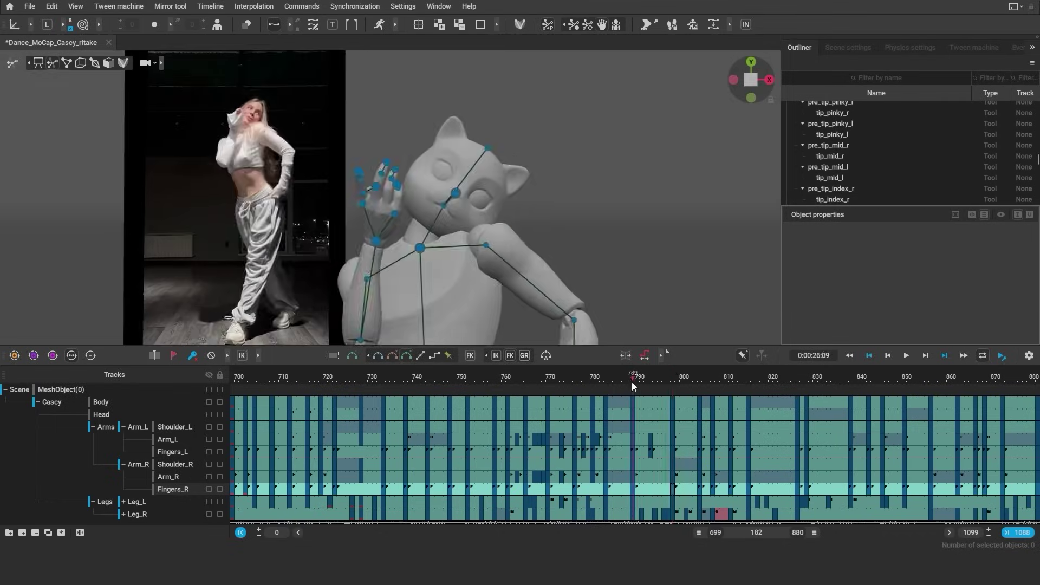
# - Rotate the right hand and refine the right arm's pose at frame 794, checking the motion against frame 798
pyautogui.moveTo(632, 382); pyautogui.dragTo(654, 382)
pyautogui.click(382, 223)
pyautogui.moveTo(379, 319); pyautogui.dragTo(363, 313)
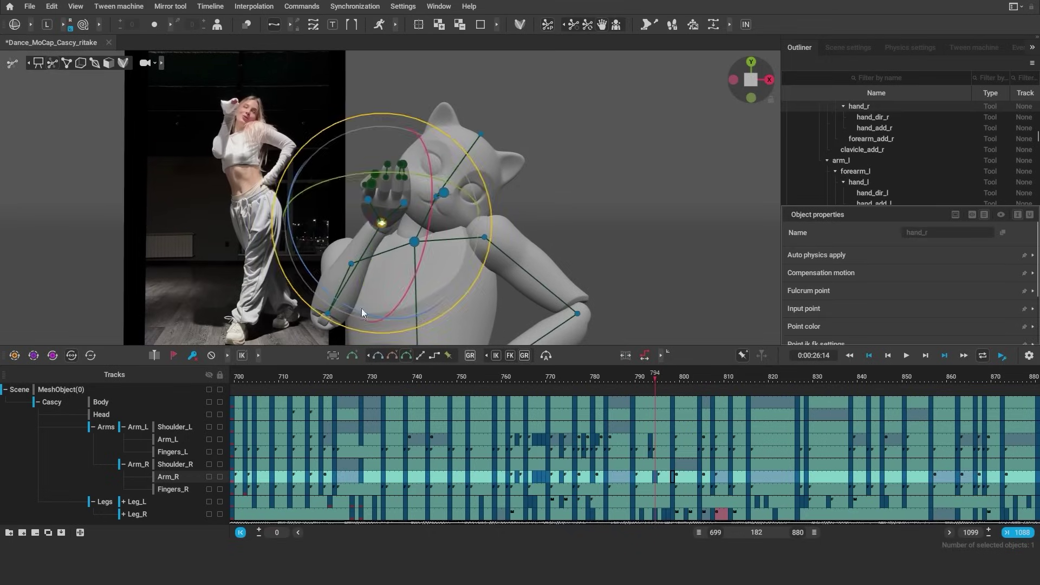
pyautogui.click(637, 381)
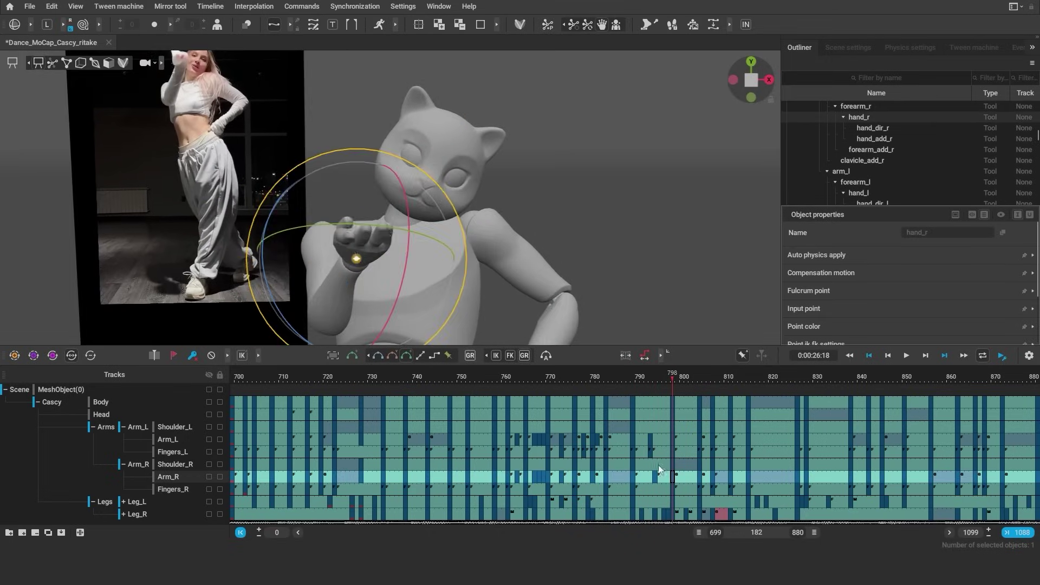
pyautogui.moveTo(666, 381); pyautogui.dragTo(672, 404)
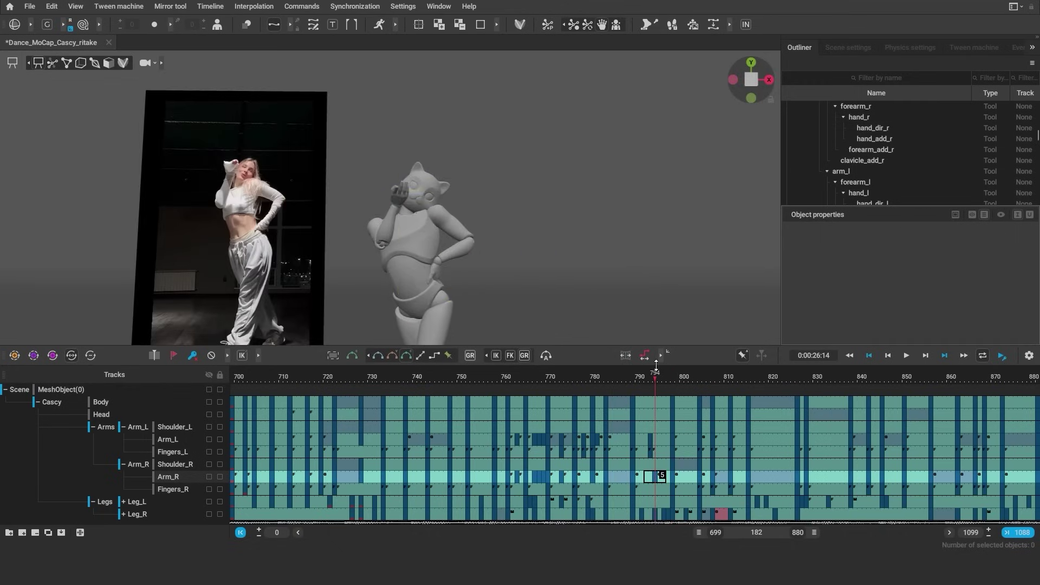
pyautogui.click(379, 242)
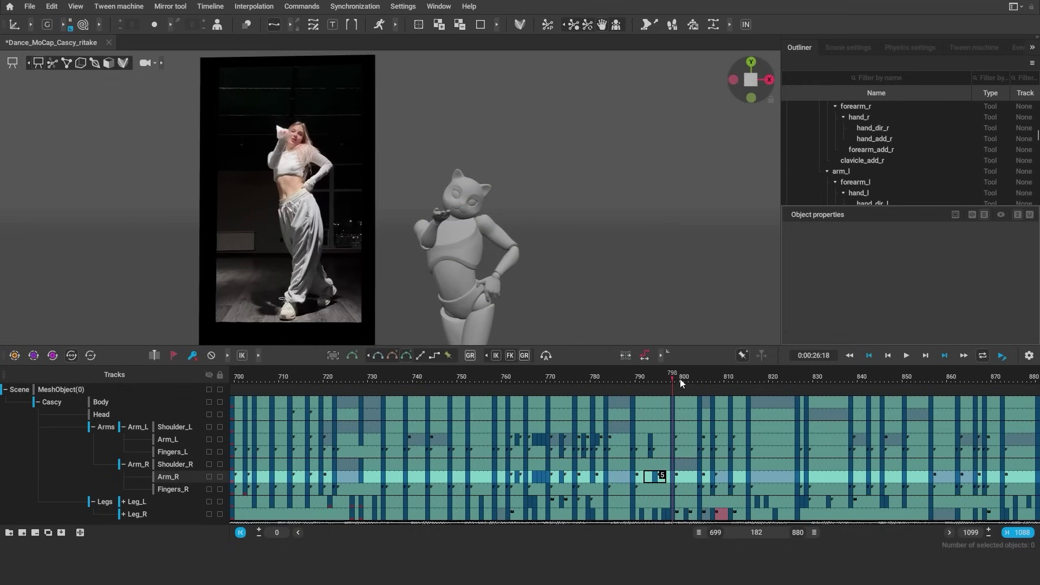
# - Adjust the lowered right hand and its fingers beside the hip at frame 804
pyautogui.moveTo(680, 378); pyautogui.dragTo(699, 402)
pyautogui.click(410, 298)
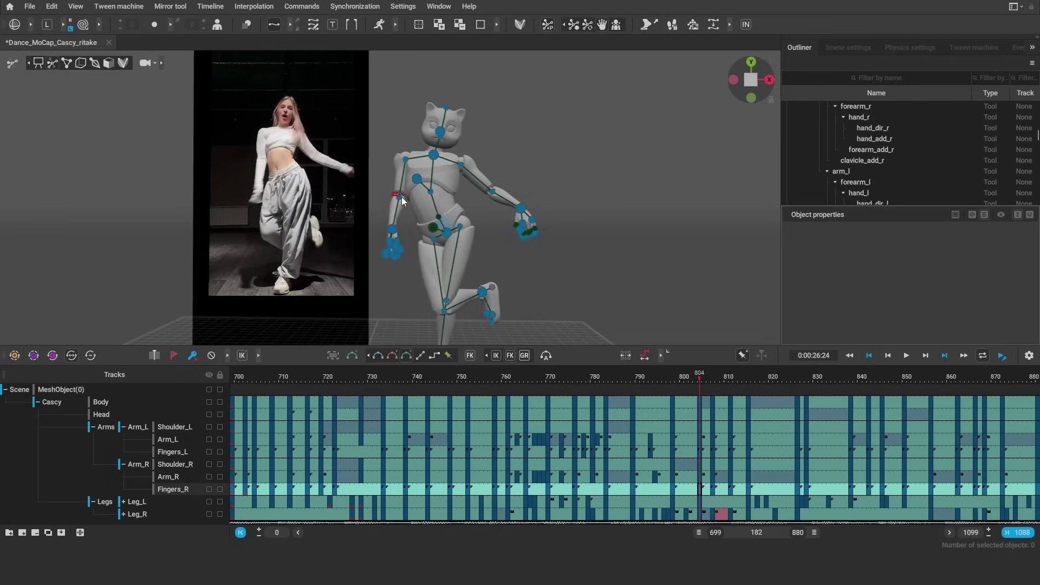
pyautogui.click(399, 233)
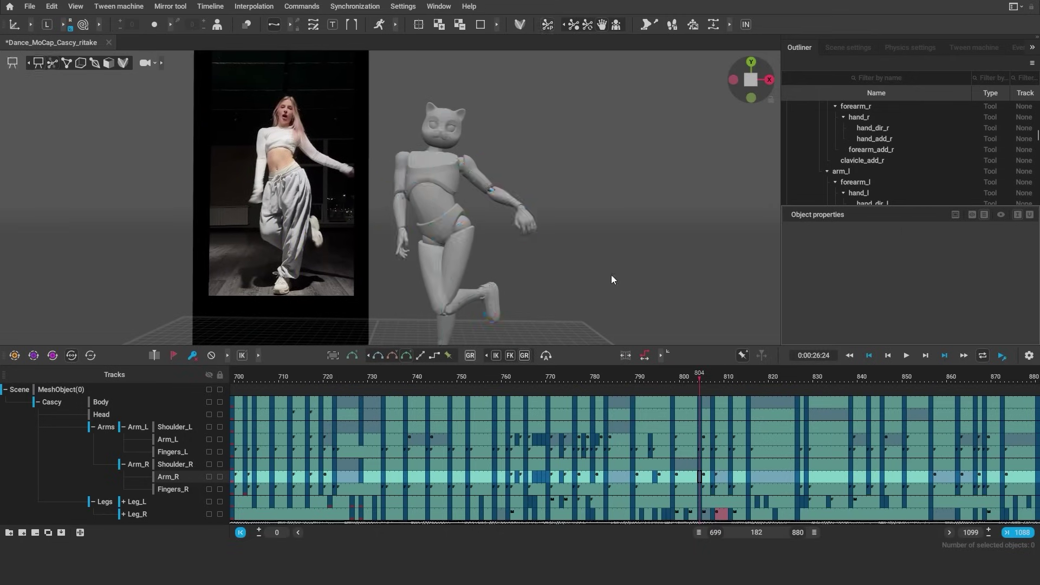
# - Adjust the left hand on the hip at frame 793 and reposition the left thumb tip at frame 798
pyautogui.moveTo(674, 378); pyautogui.dragTo(631, 379)
pyautogui.click(648, 440)
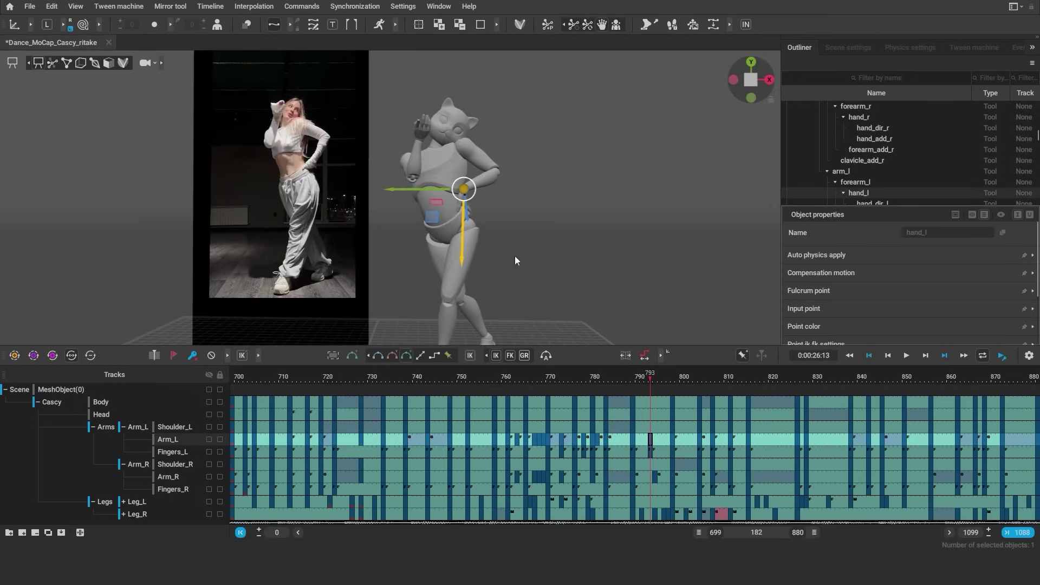
pyautogui.press('f')
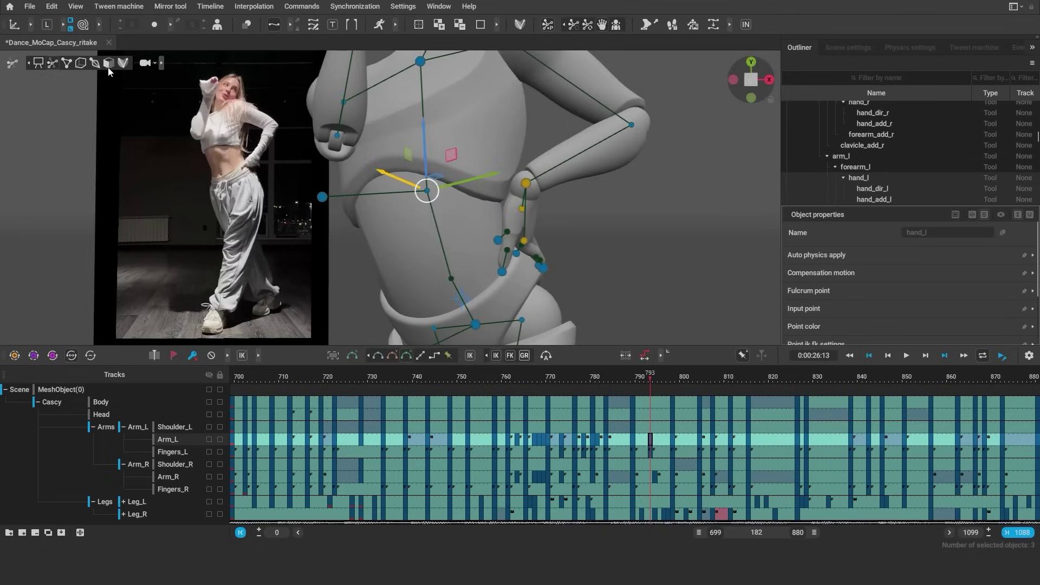
pyautogui.click(650, 452)
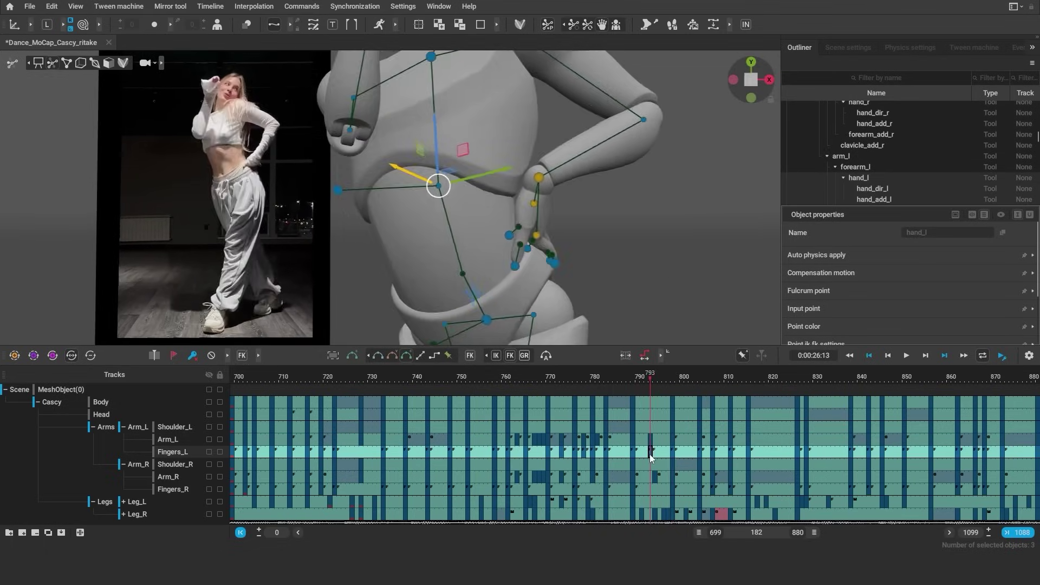
pyautogui.click(421, 239)
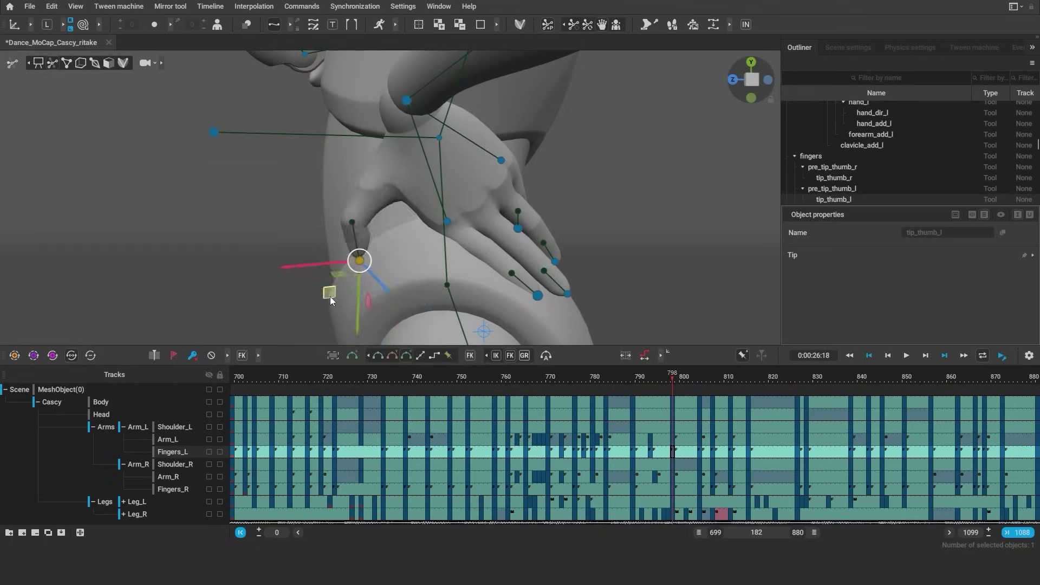
pyautogui.click(308, 336)
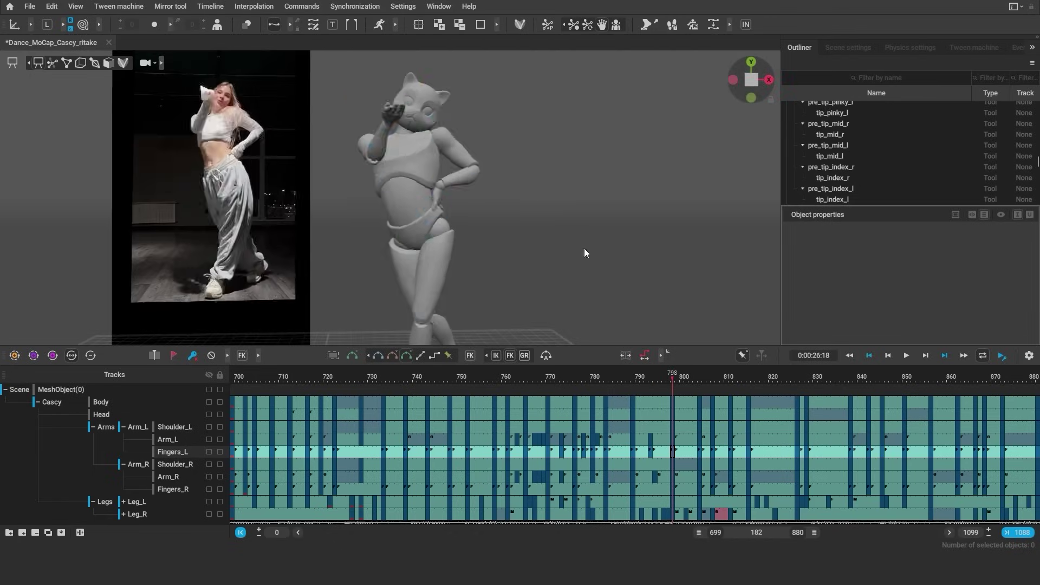
# - Select the left arm's interval around frames 795 to 800 and rotate the left hand off the hip at frame 801
pyautogui.click(651, 452)
pyautogui.click(672, 376)
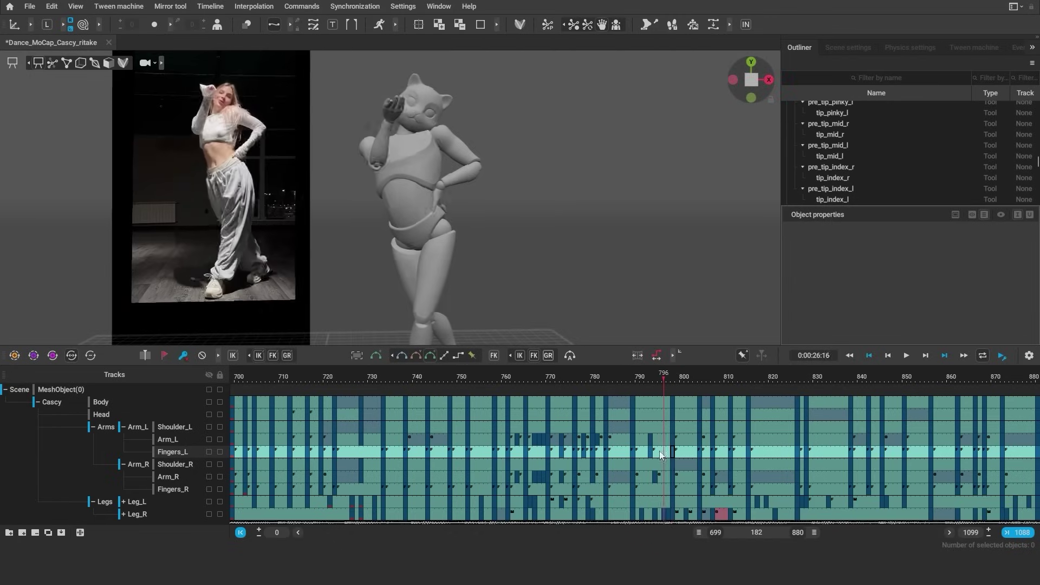
pyautogui.click(671, 439)
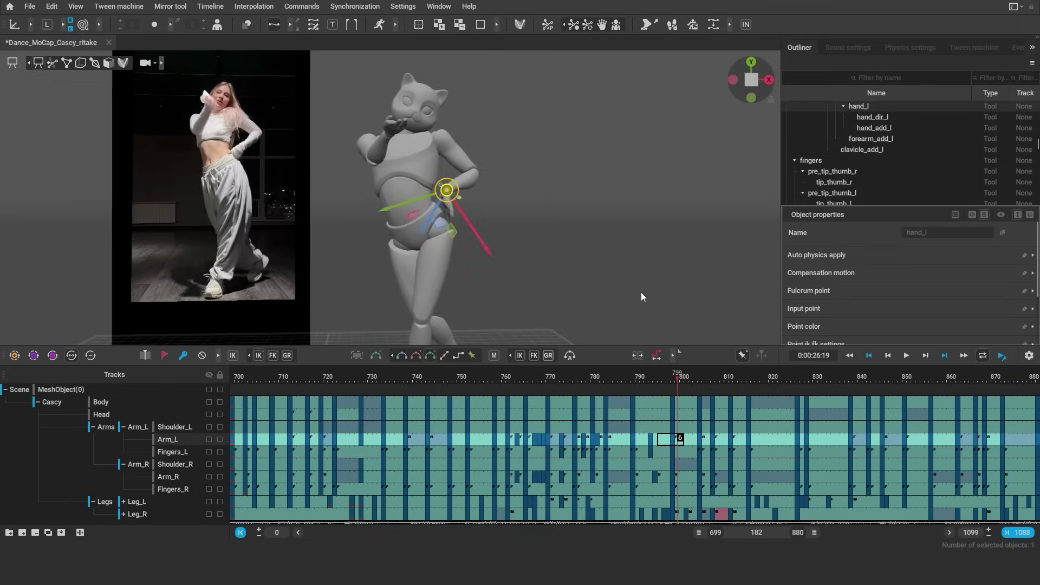
pyautogui.scroll(5, 641, 281)
pyautogui.moveTo(642, 267); pyautogui.dragTo(213, 202, button='right')
pyautogui.click(212, 202)
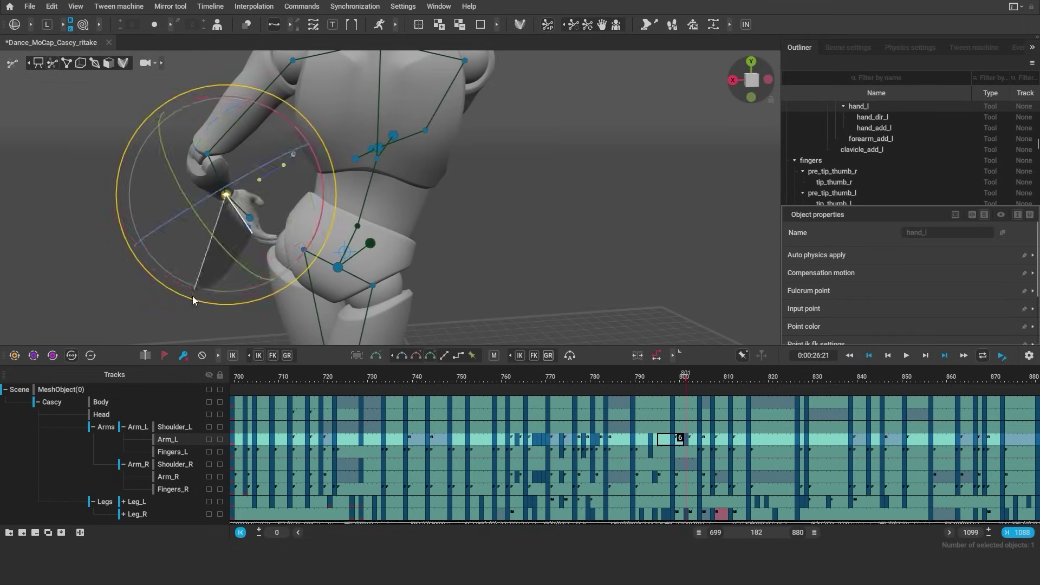
# - Reposition the left index fingertip at frame 801 and move the left hand clear of the hip
pyautogui.moveTo(193, 296); pyautogui.dragTo(487, 227, button='right')
pyautogui.click(430, 180)
pyautogui.scroll(5, 423, 254)
pyautogui.click(424, 250)
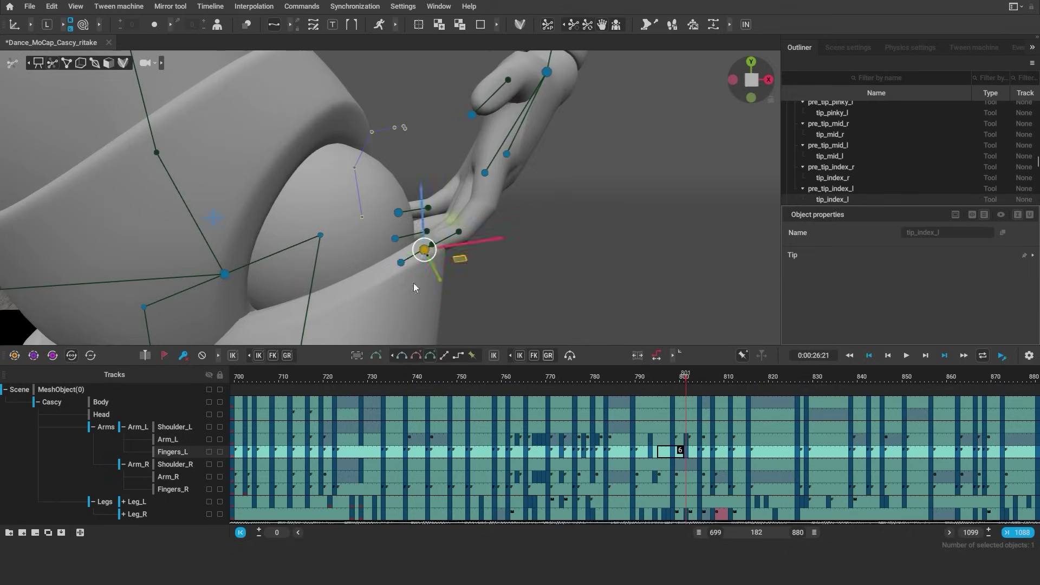
pyautogui.moveTo(418, 287); pyautogui.dragTo(472, 163, button='right')
pyautogui.click(472, 163)
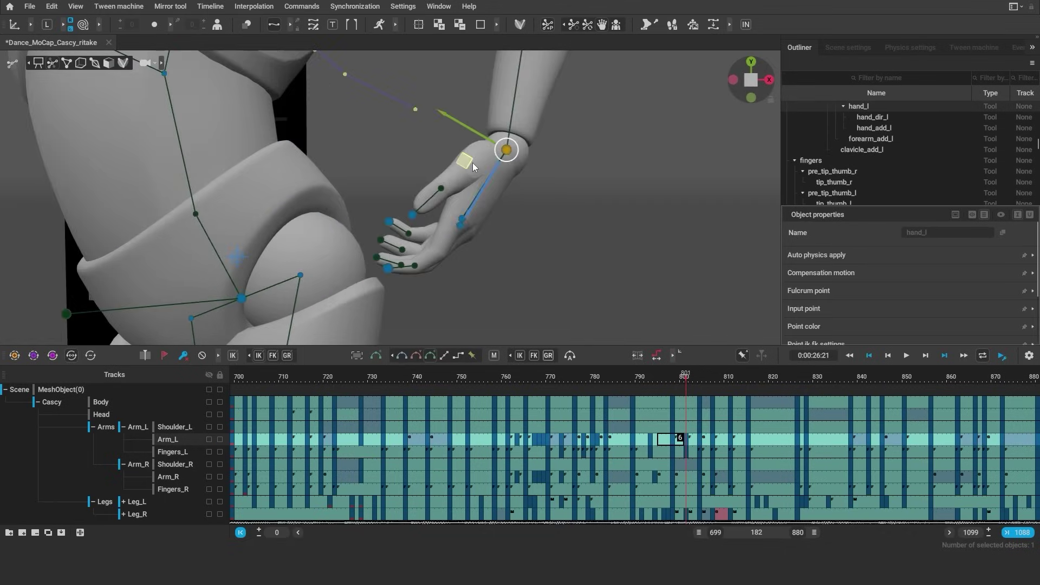
# - Move and rotate the extended left hand at frame 804
pyautogui.scroll(-5, 596, 230)
pyautogui.click(596, 229)
pyautogui.click(699, 378)
pyautogui.click(466, 239)
pyautogui.moveTo(466, 239); pyautogui.dragTo(473, 260, button='right')
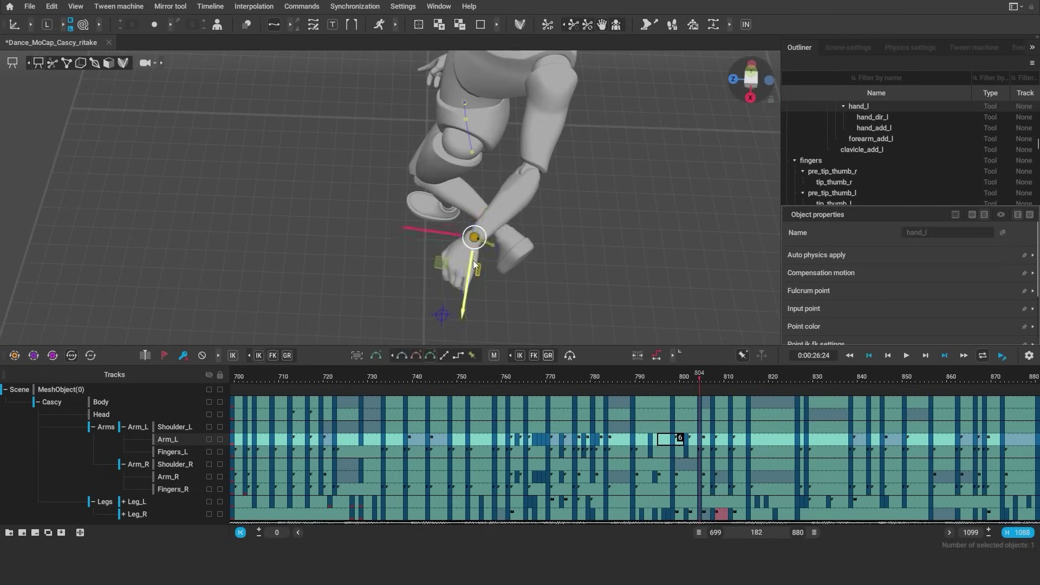
pyautogui.scroll(-5, 440, 237)
pyautogui.click(533, 244)
pyautogui.moveTo(488, 217); pyautogui.dragTo(434, 206, button='right')
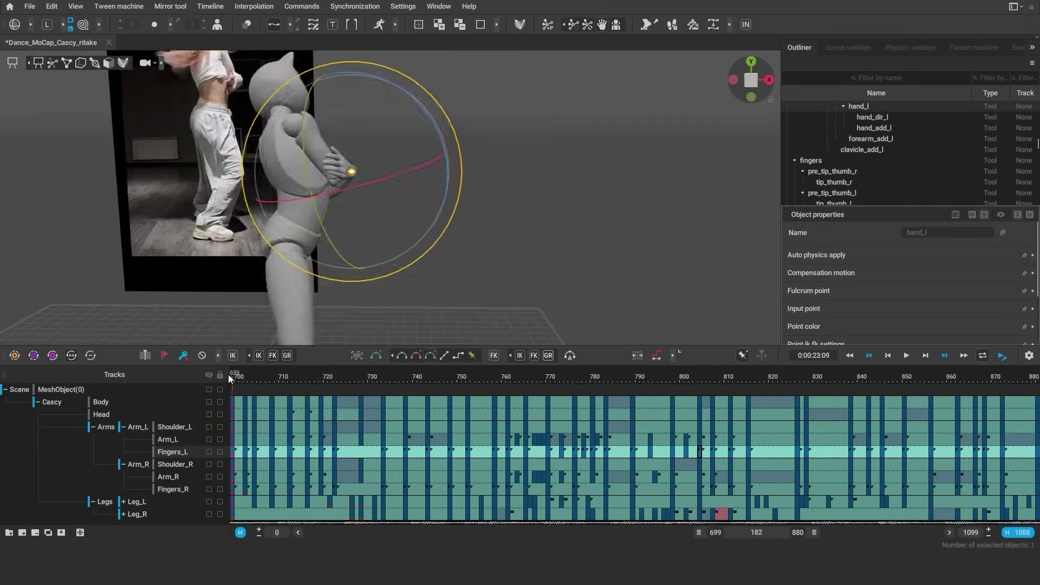
# - Reuse the left-finger pose from around frame 680 at frame 804 and select the left-finger interval from 804 to 813
pyautogui.moveTo(233, 375); pyautogui.dragTo(529, 375)
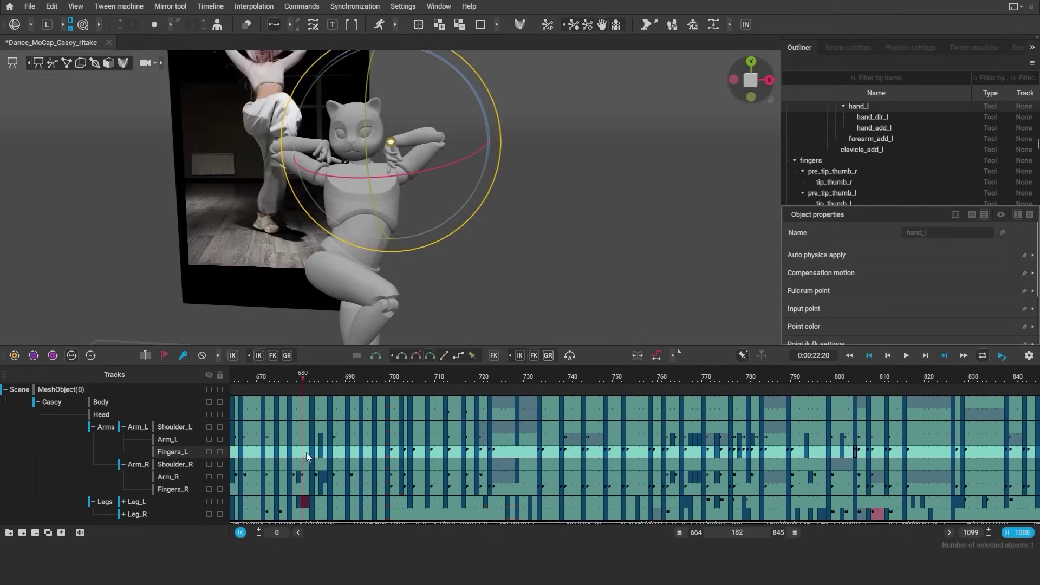
pyautogui.click(854, 451)
pyautogui.scroll(-5, 854, 455)
pyautogui.moveTo(706, 452); pyautogui.dragTo(749, 451)
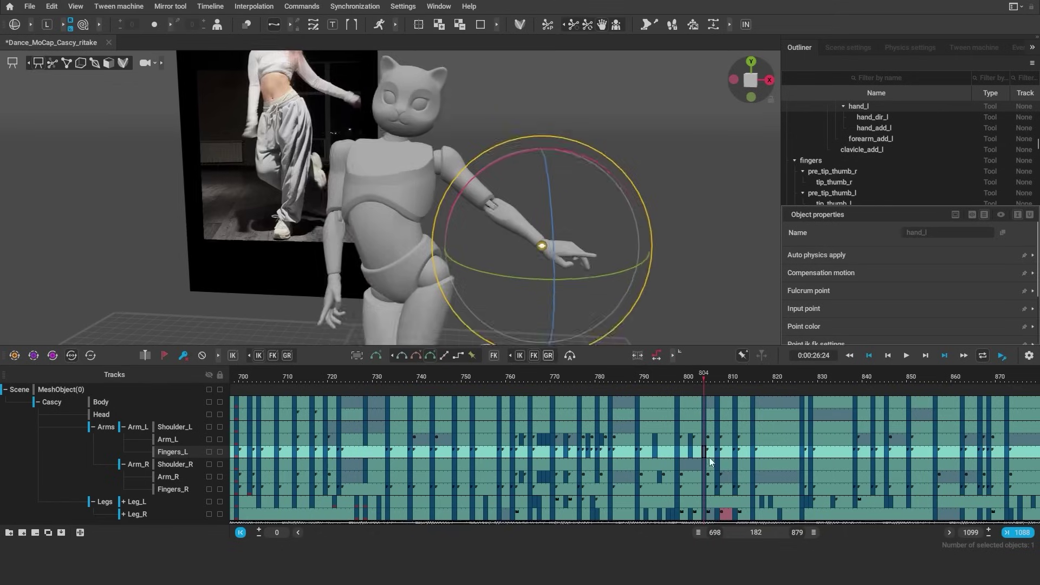
# - Refine the left hand's rotation around frames 802 to 806 and review the preceding arm motion
pyautogui.moveTo(519, 187); pyautogui.dragTo(667, 327, button='right')
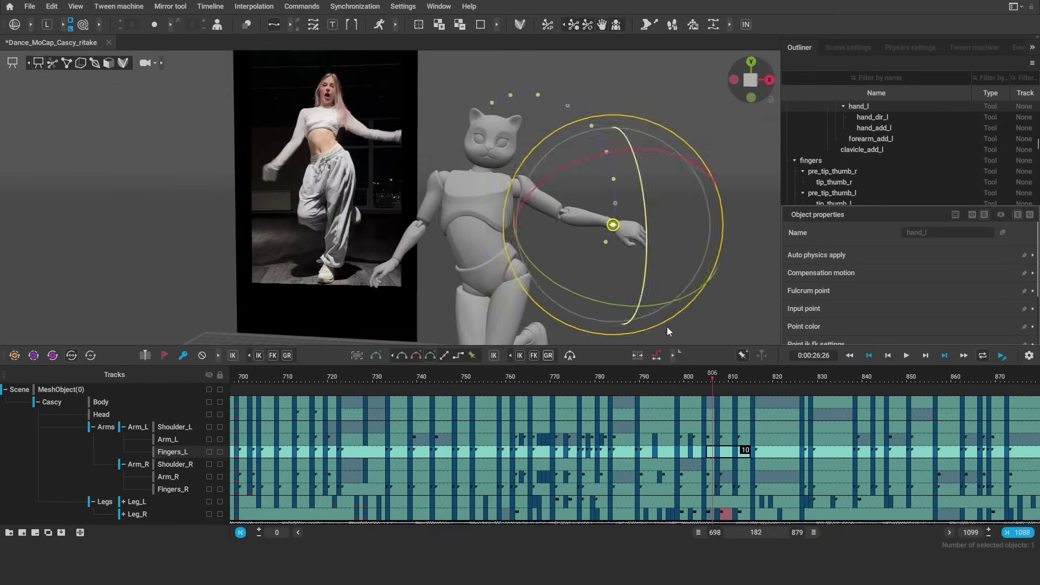
pyautogui.click(688, 391)
pyautogui.click(698, 439)
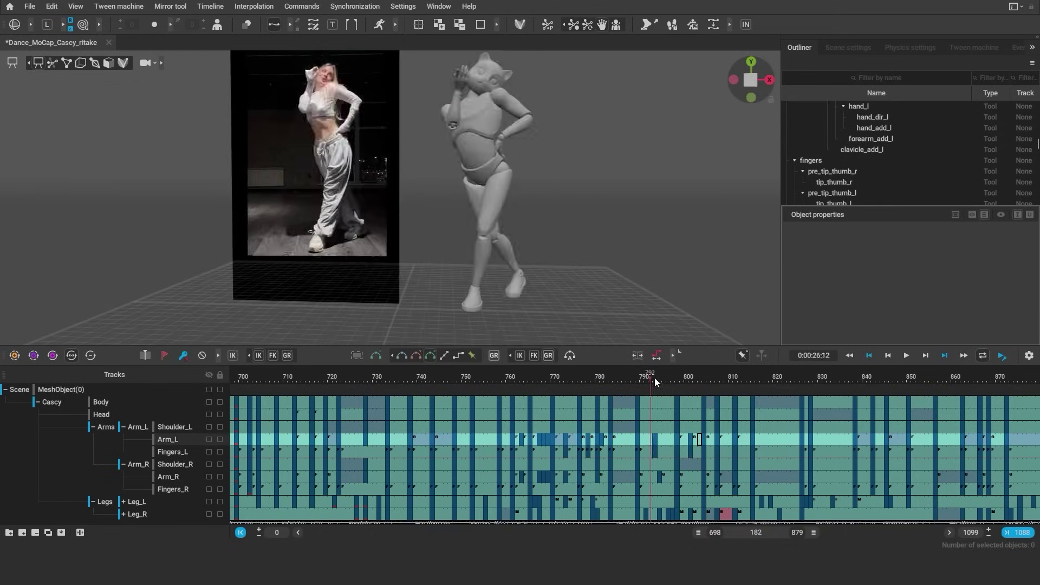
pyautogui.moveTo(654, 378); pyautogui.dragTo(586, 390)
# - Adjust the right knee at frame 801 and reposition the lifted right foot around frames 802 to 804
pyautogui.click(479, 256)
pyautogui.moveTo(479, 256); pyautogui.dragTo(606, 262, button='right')
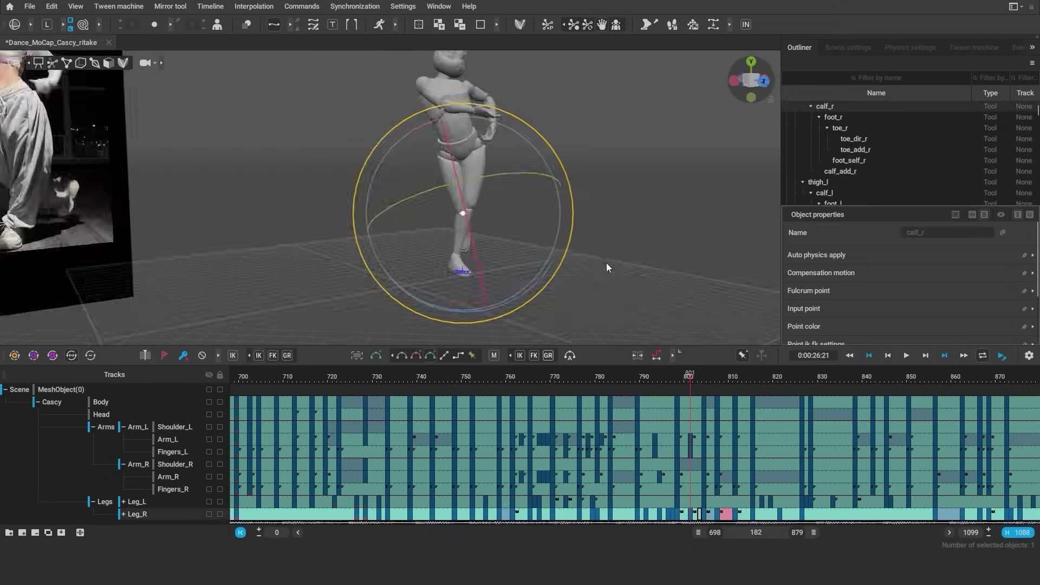
pyautogui.scroll(5, 431, 249)
pyautogui.click(432, 243)
pyautogui.press('Right')
pyautogui.press('Right')
pyautogui.press('Right')
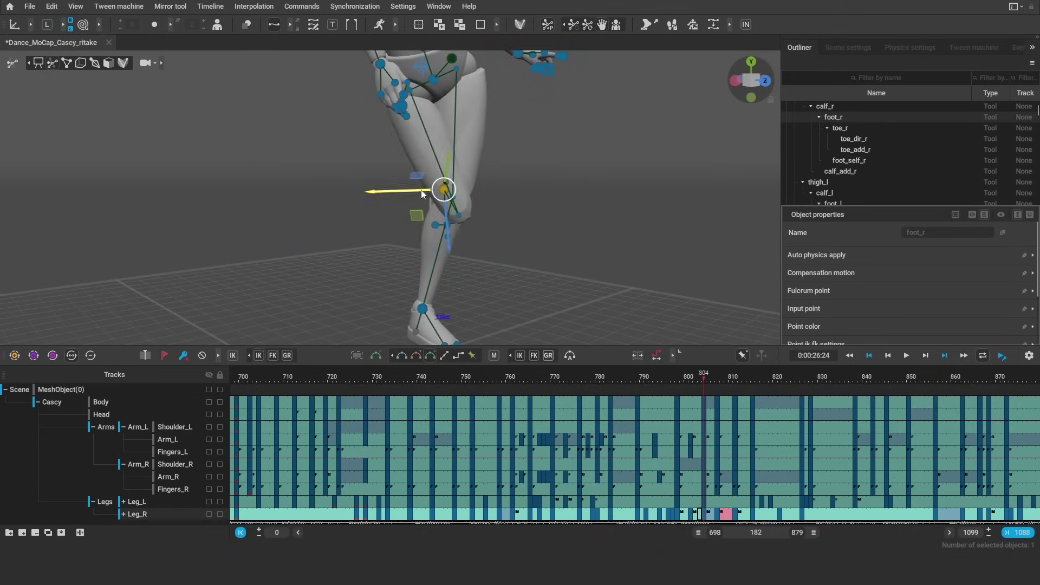
pyautogui.moveTo(387, 255); pyautogui.dragTo(429, 229, button='right')
pyautogui.scroll(-5, 450, 235)
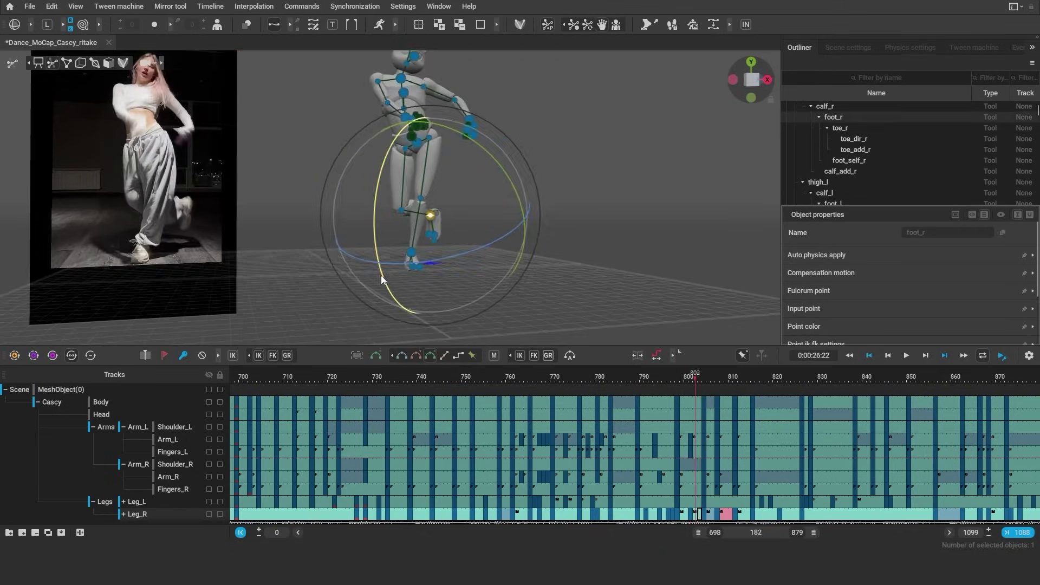
# - Rotate the raised right foot at frame 807 to match the reference dancer
pyautogui.press('Escape')
pyautogui.press('Right')
pyautogui.press('Right')
pyautogui.press('Right')
pyautogui.press('Right')
pyautogui.click(468, 246)
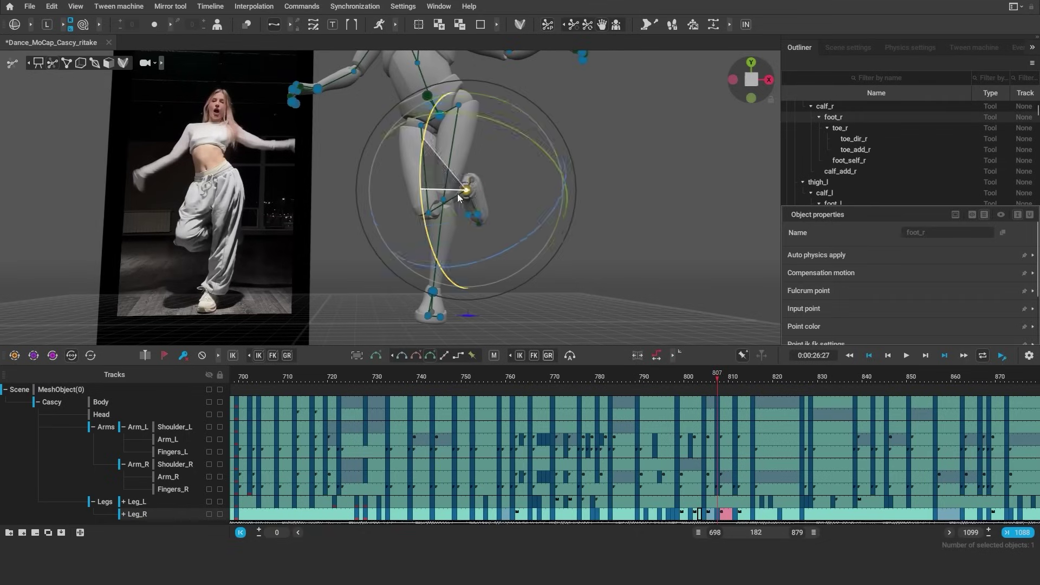
pyautogui.moveTo(429, 205); pyautogui.dragTo(600, 237, button='right')
# - Move the right knee outward at frame 811 and review the leg motion back to frame 804
pyautogui.moveTo(717, 378); pyautogui.dragTo(731, 388)
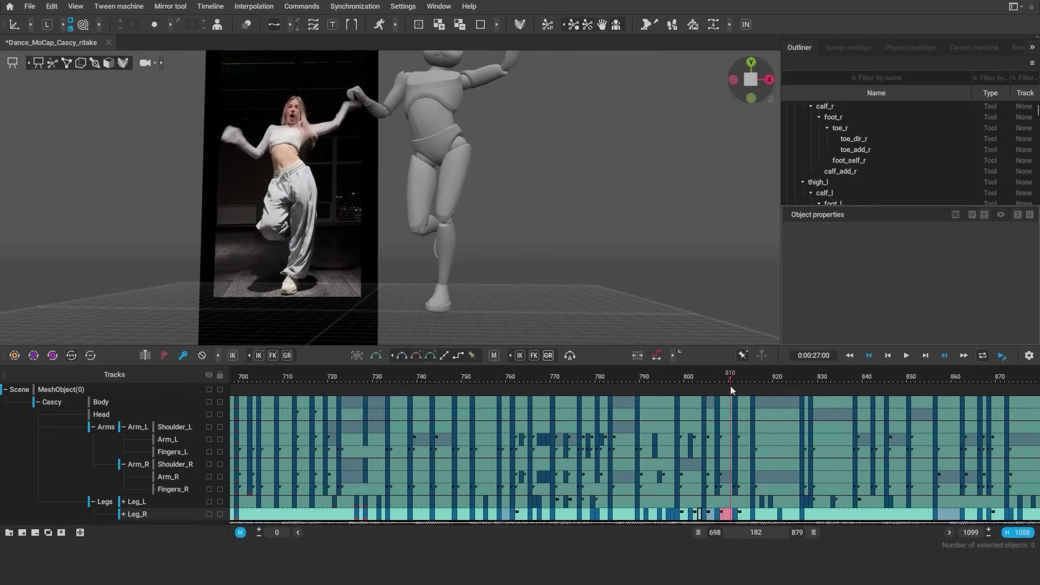
pyautogui.click(431, 235)
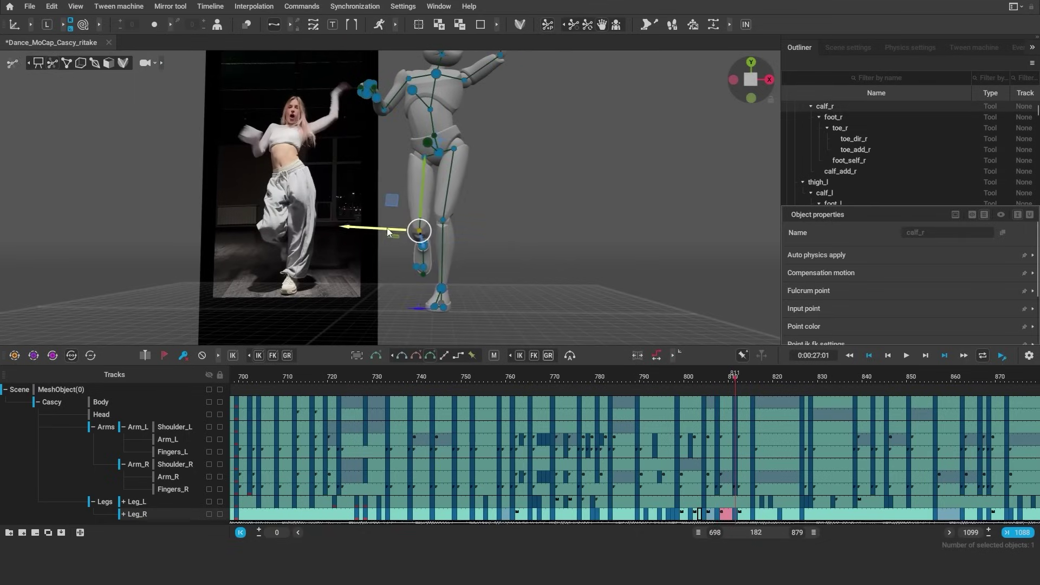
pyautogui.moveTo(732, 381); pyautogui.dragTo(703, 385)
pyautogui.moveTo(694, 179)
pyautogui.mouseDown()
pyautogui.moveTo(651, 123)
pyautogui.moveTo(699, 162)
pyautogui.mouseUp()
# - Key the right and left fingers at frame 807 and adjust the left hand's rotation between frames 805 and 807
pyautogui.click(704, 489)
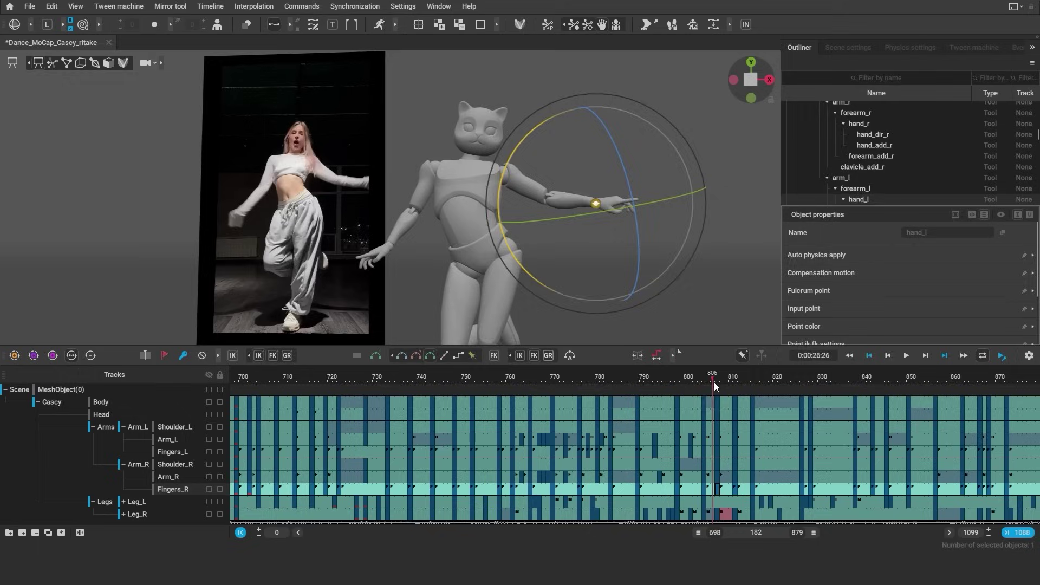
pyautogui.moveTo(713, 382)
pyautogui.mouseDown()
pyautogui.moveTo(729, 386)
pyautogui.moveTo(717, 382)
pyautogui.mouseUp()
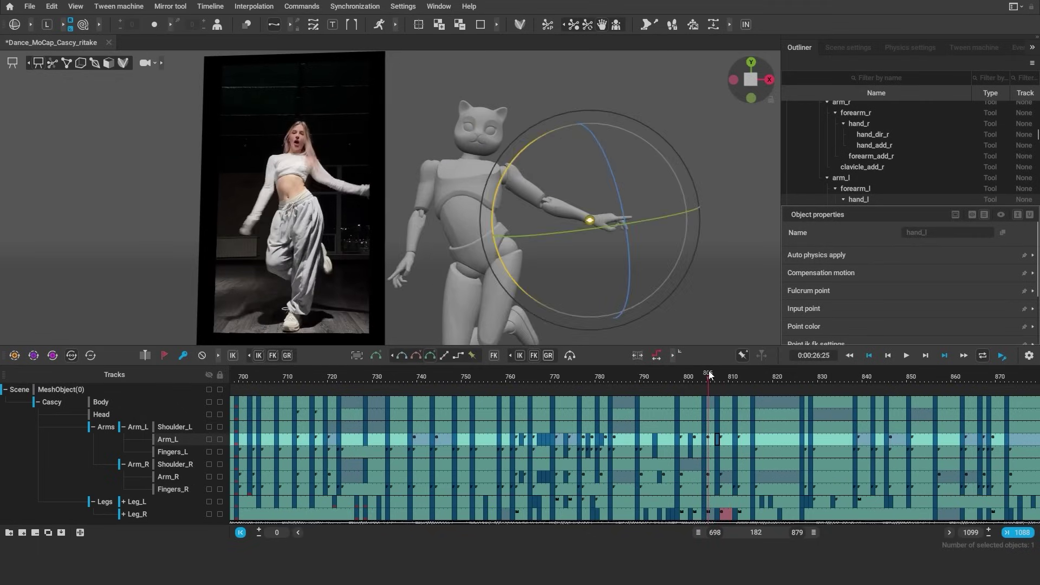
pyautogui.moveTo(575, 239); pyautogui.dragTo(577, 87)
pyautogui.moveTo(576, 87); pyautogui.dragTo(596, 217, button='right')
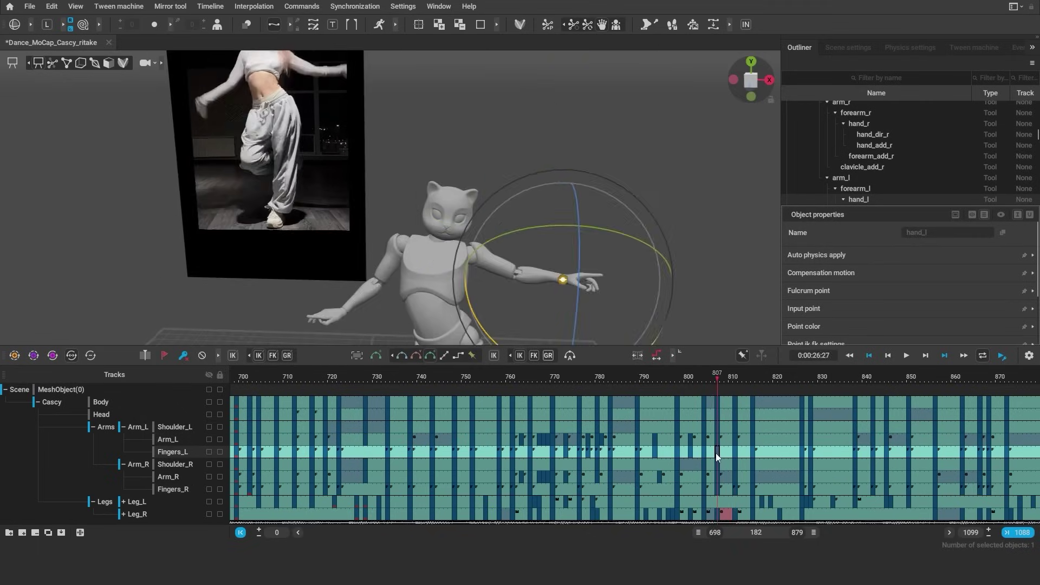
pyautogui.click(716, 453)
# - Straighten the left hand's curled fingers at frame 815 by repositioning the ring and neighbouring fingertips
pyautogui.moveTo(731, 386); pyautogui.dragTo(752, 382)
pyautogui.click(477, 203)
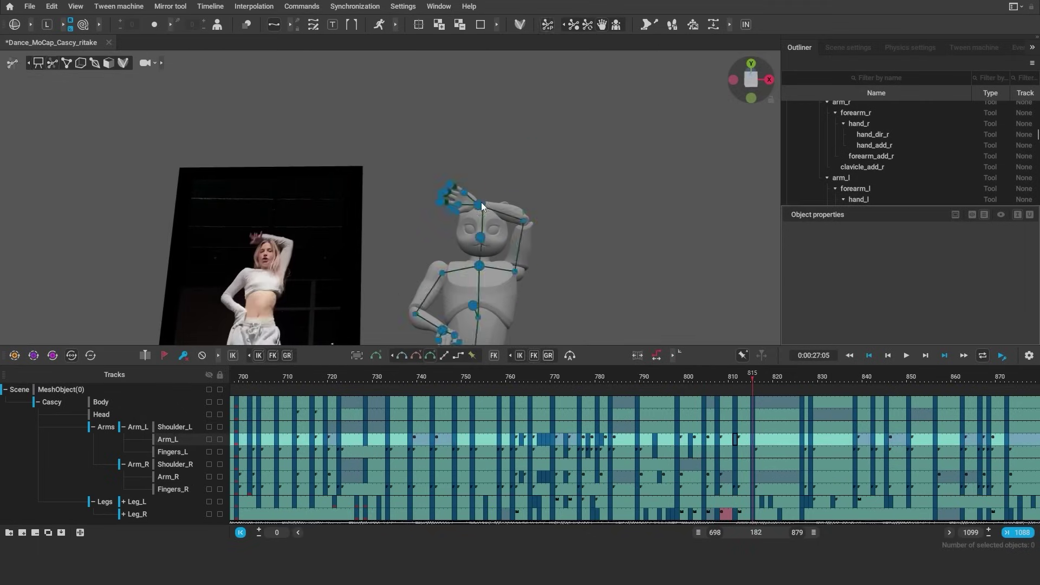
pyautogui.moveTo(486, 207); pyautogui.dragTo(655, 293, button='right')
pyautogui.click(567, 122)
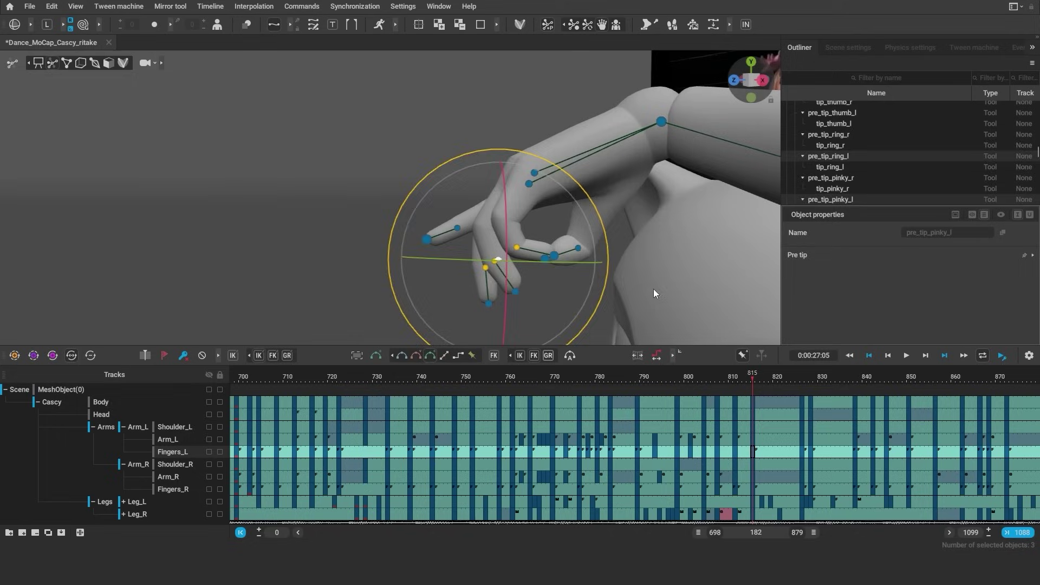
pyautogui.moveTo(447, 287); pyautogui.dragTo(377, 185)
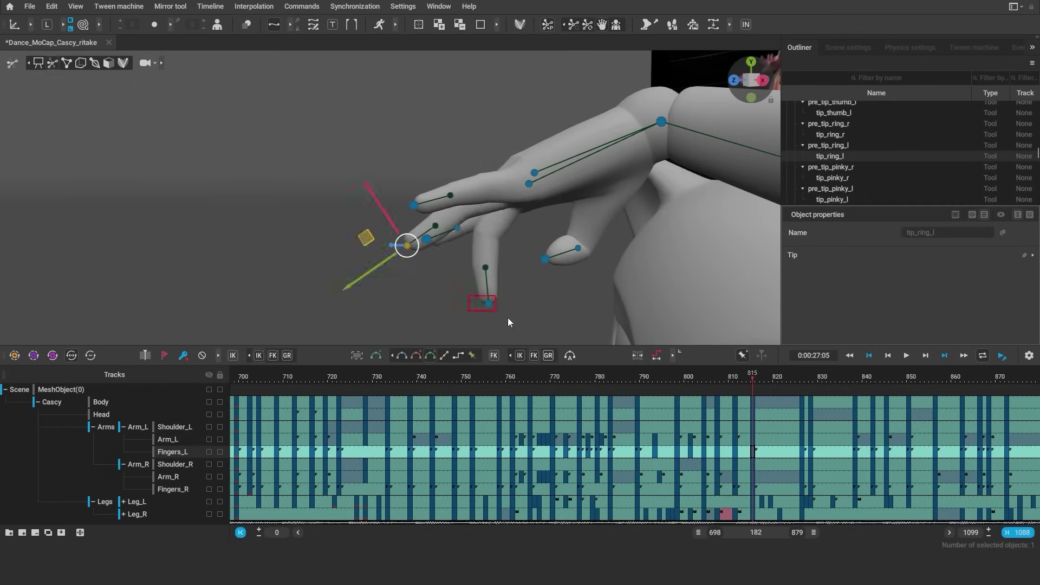
pyautogui.moveTo(508, 317); pyautogui.dragTo(710, 279, button='right')
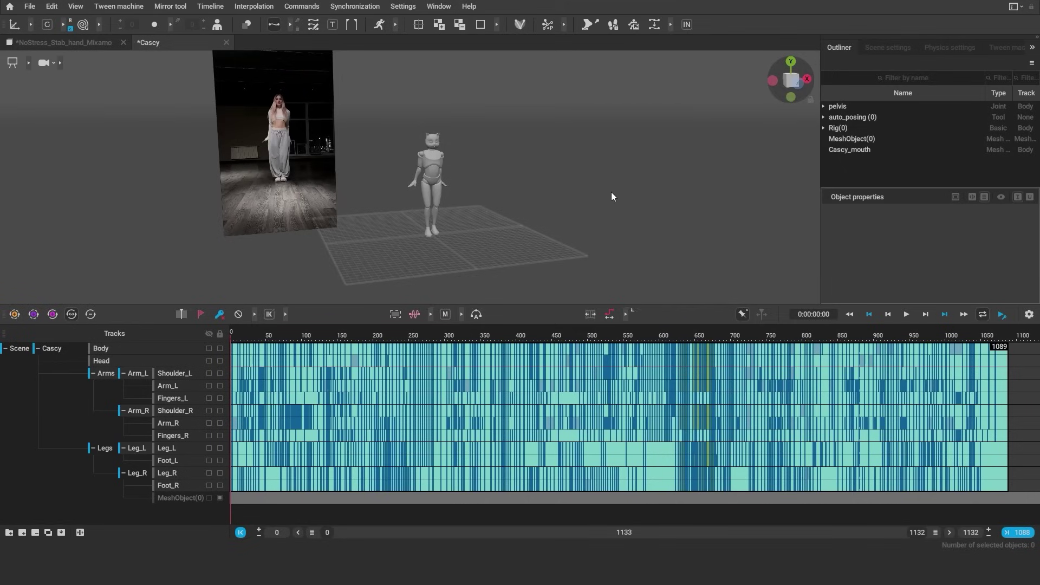
# - Select the interval from frame 0 to 198 on all Cascy tracks and enable AutoPhysics for it
pyautogui.moveTo(611, 192); pyautogui.dragTo(596, 211, button='right')
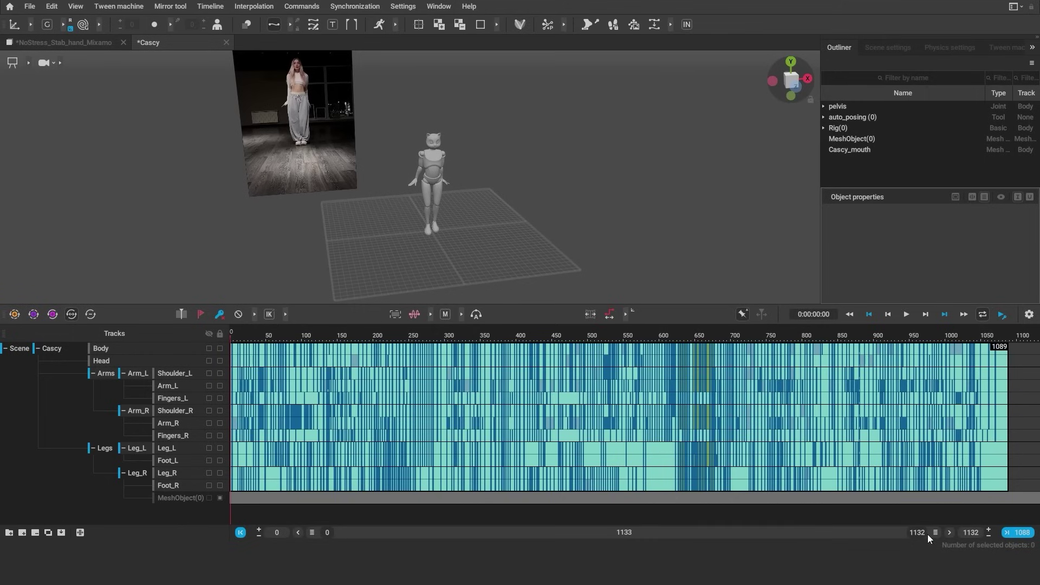
pyautogui.moveTo(935, 533); pyautogui.dragTo(439, 533)
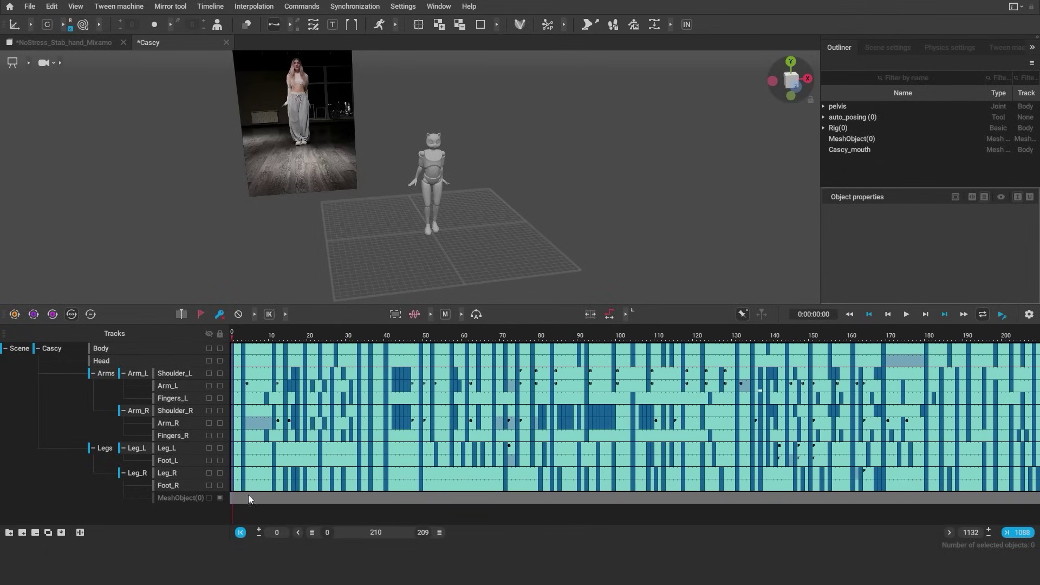
pyautogui.moveTo(230, 488); pyautogui.dragTo(993, 335)
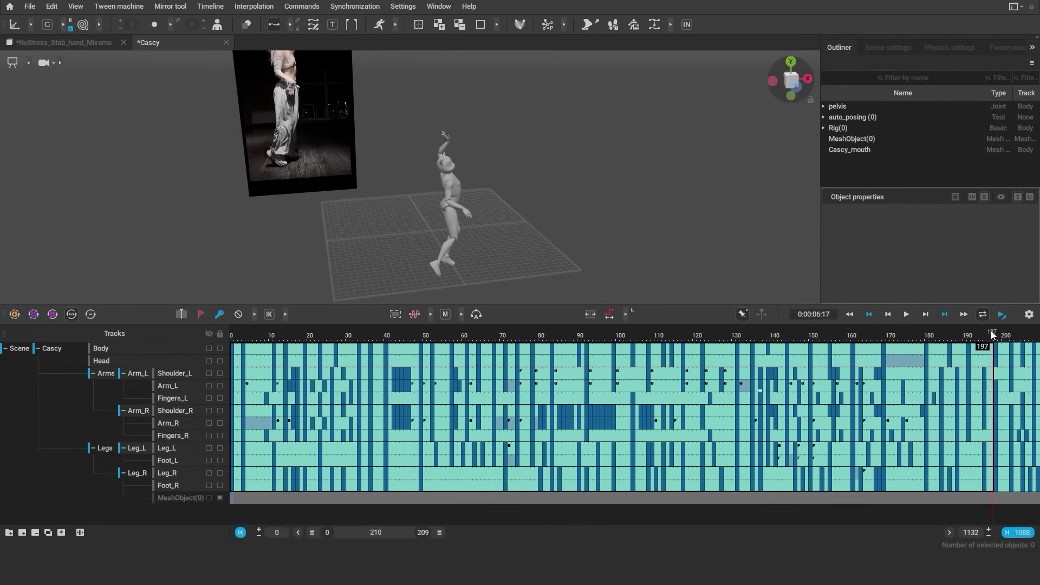
pyautogui.click(946, 48)
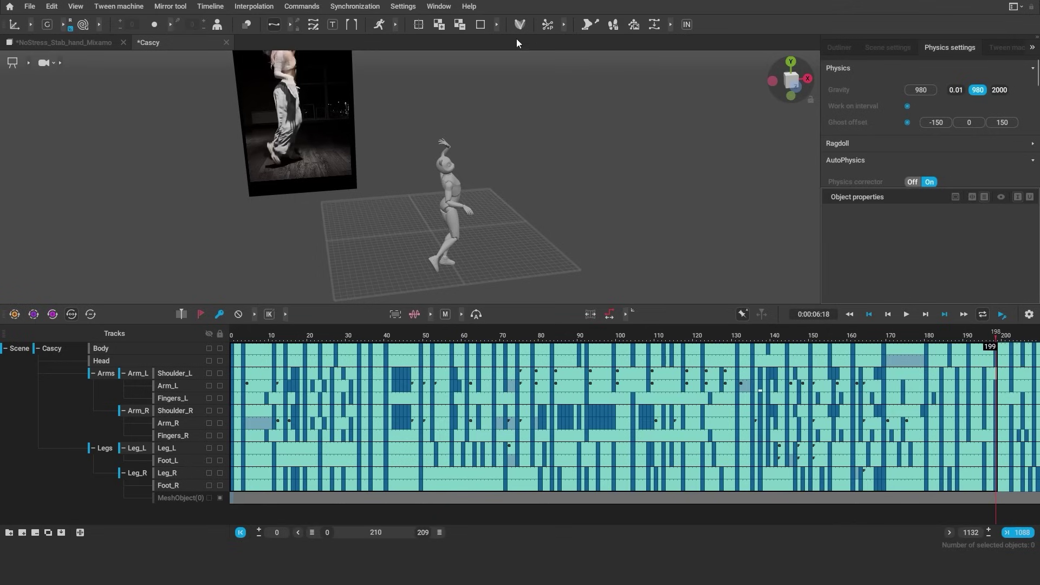
pyautogui.click(378, 24)
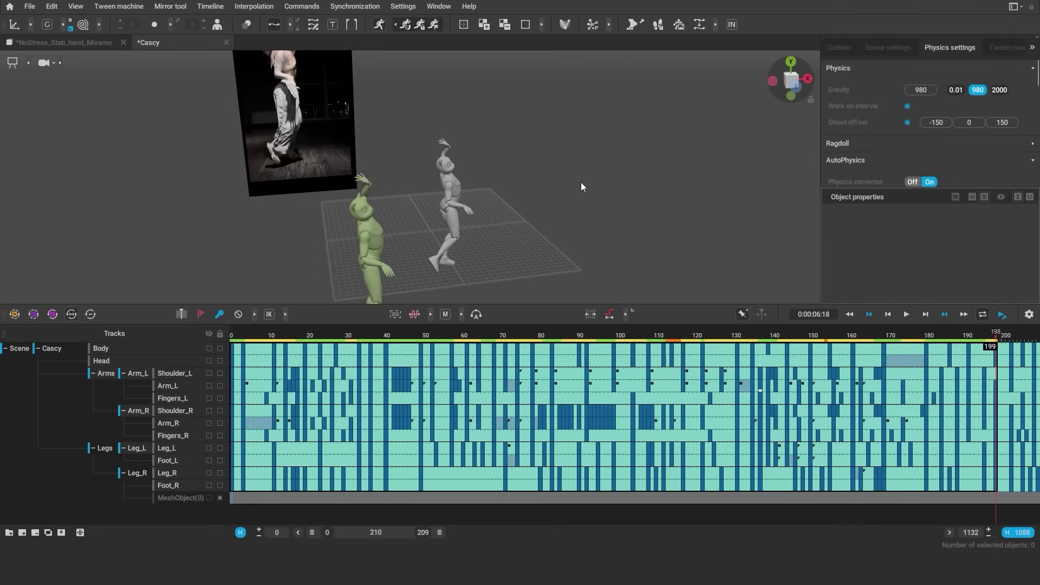
pyautogui.moveTo(465, 188); pyautogui.dragTo(490, 163, button='middle')
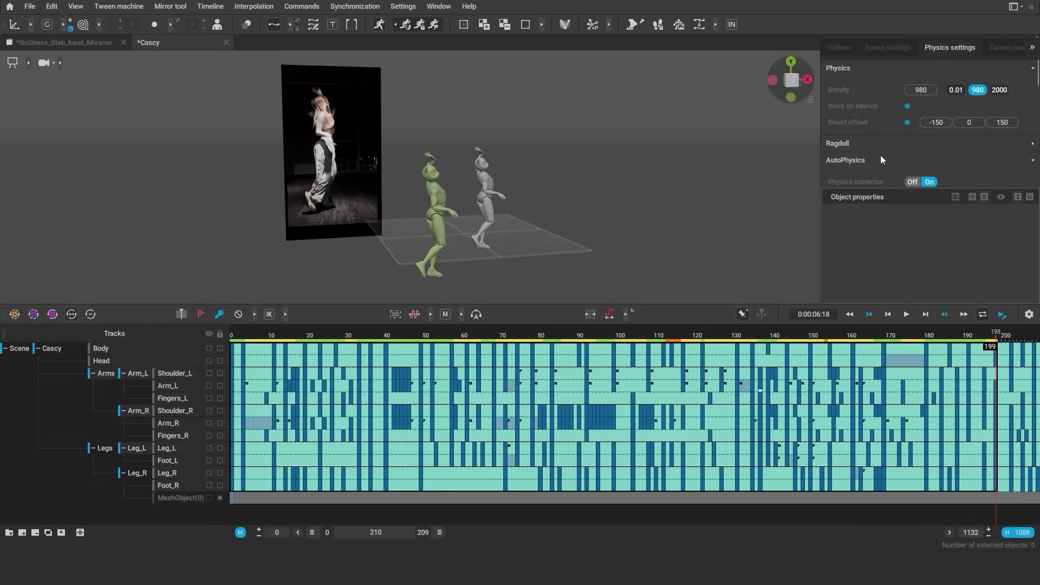
# - Set the AutoPhysics smooth trajectory to 81 and compensation motion to 75, and turn off the ghost offset
pyautogui.scroll(-2, 881, 157)
pyautogui.scroll(-1, 877, 138)
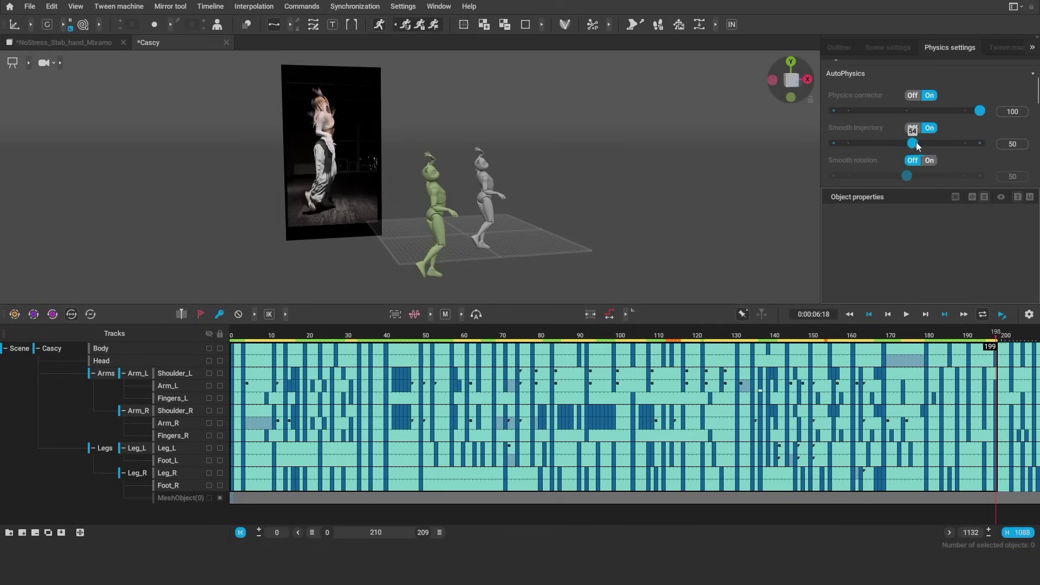
pyautogui.moveTo(953, 146); pyautogui.dragTo(953, 145)
pyautogui.scroll(-2, 935, 142)
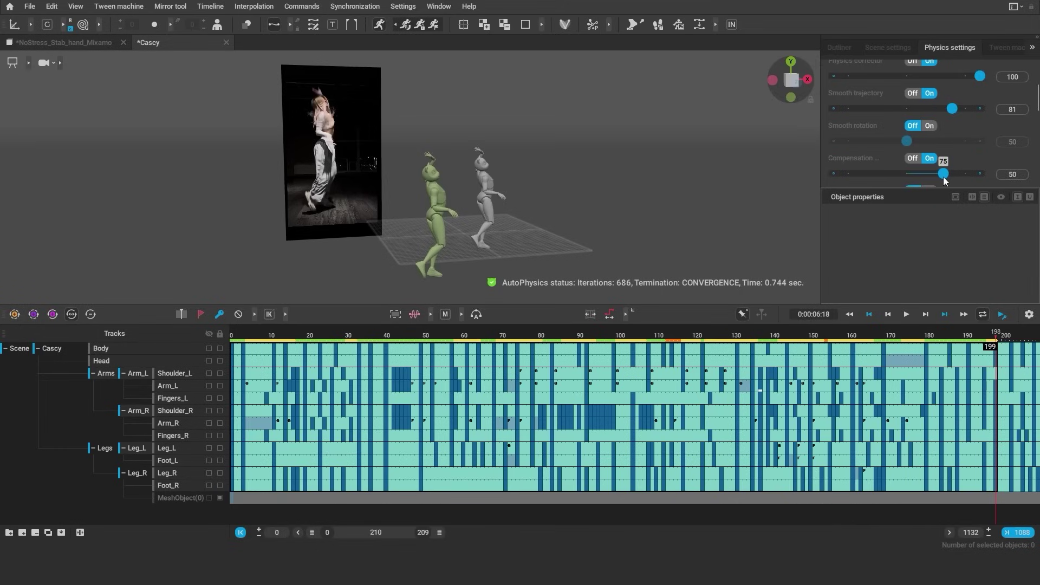
pyautogui.scroll(-4, 968, 152)
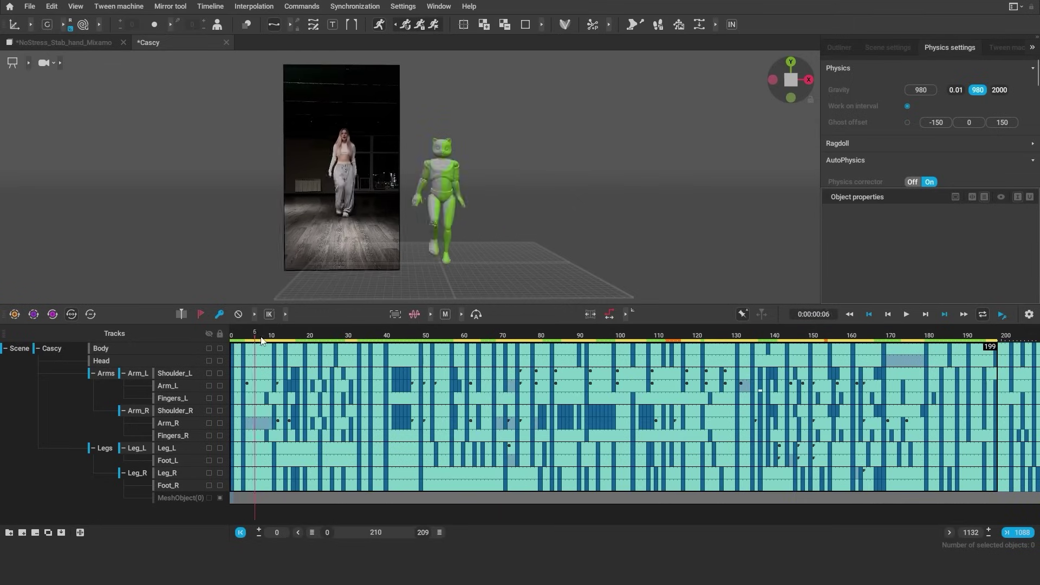
# - Compare the physics ghost with the animation, snap frames 0–198 to AutoPhysics, and agree to turn off the one-time effects
pyautogui.moveTo(261, 339); pyautogui.dragTo(311, 336)
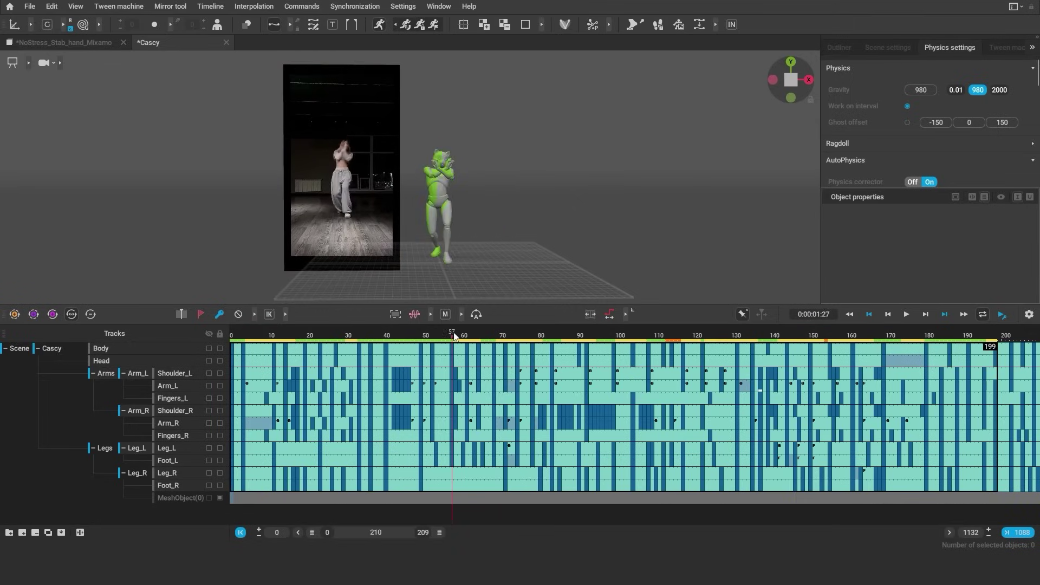
pyautogui.moveTo(454, 336); pyautogui.dragTo(876, 374)
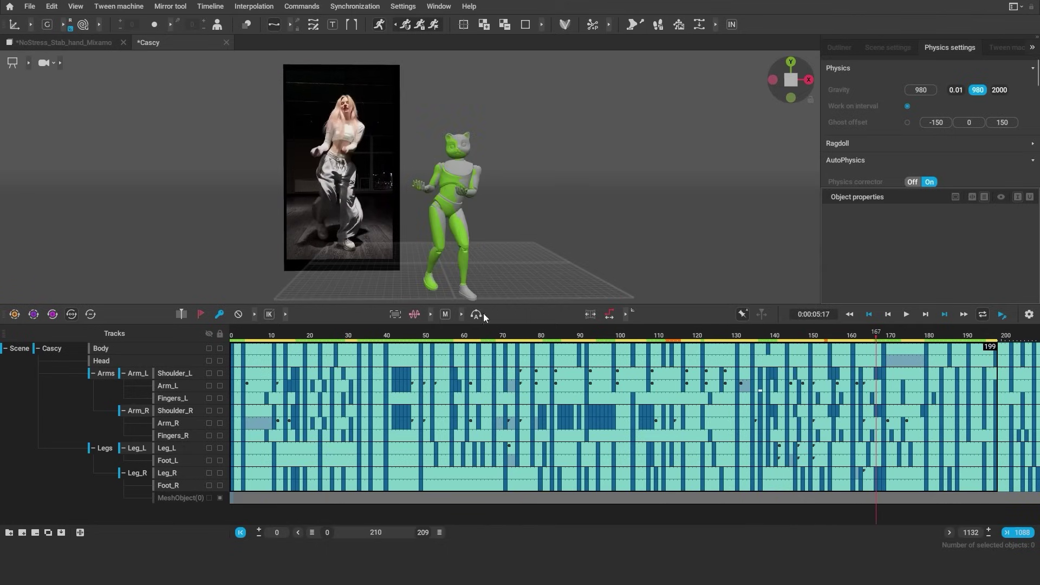
pyautogui.moveTo(243, 336); pyautogui.dragTo(194, 353)
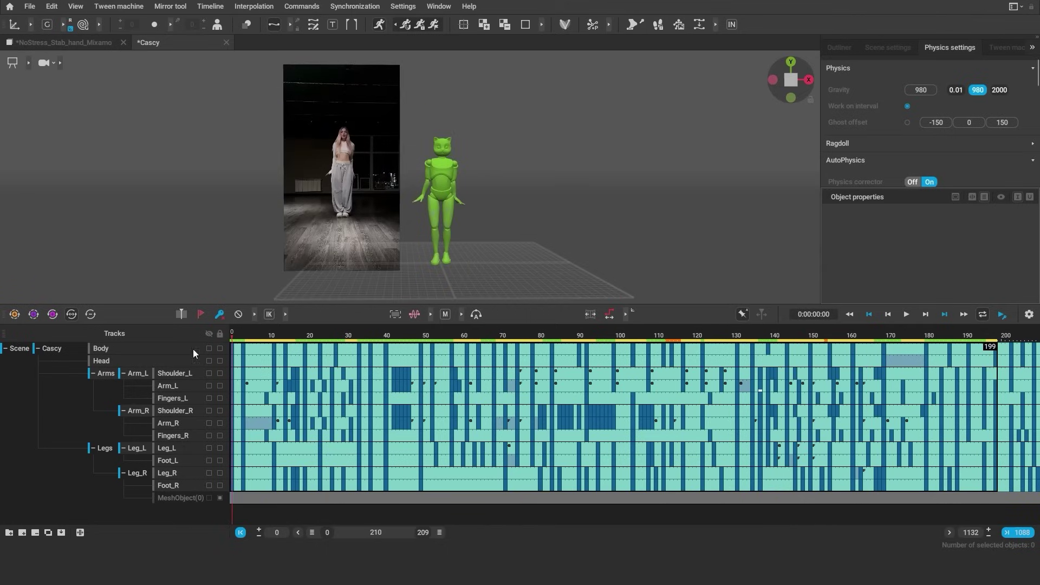
pyautogui.click(405, 26)
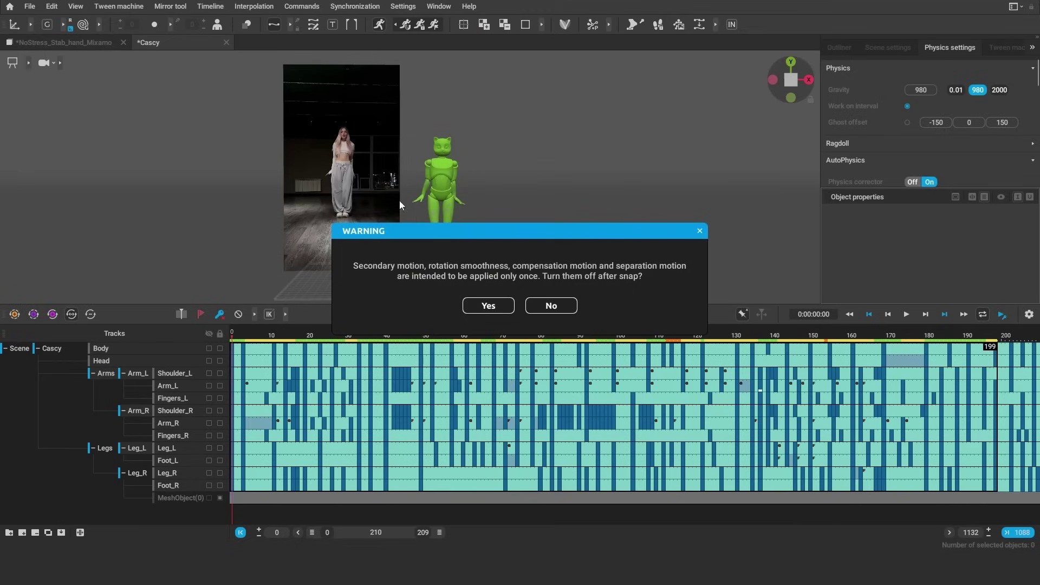
pyautogui.click(499, 307)
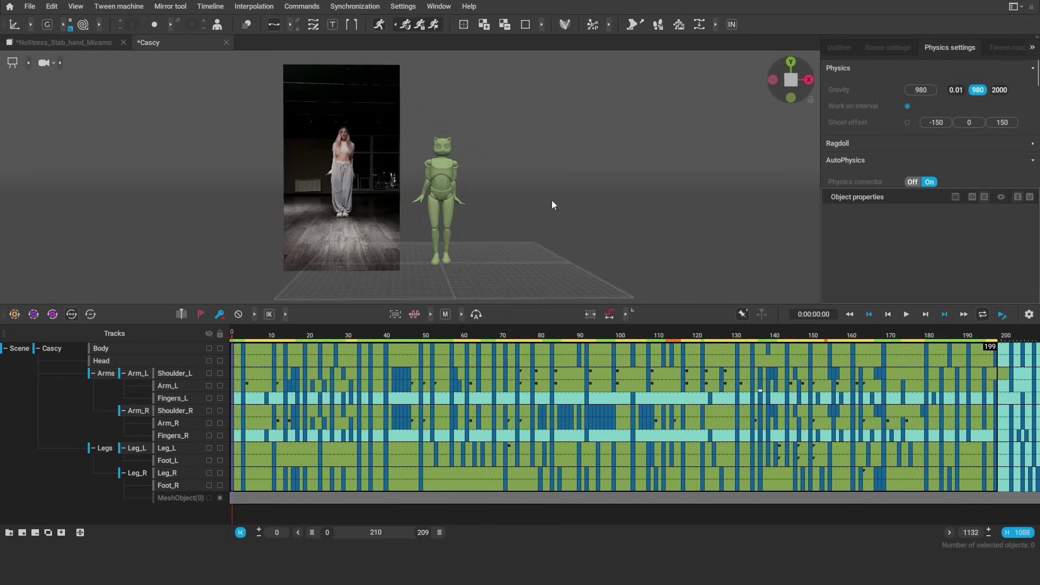
pyautogui.moveTo(523, 235); pyautogui.dragTo(530, 230, button='right')
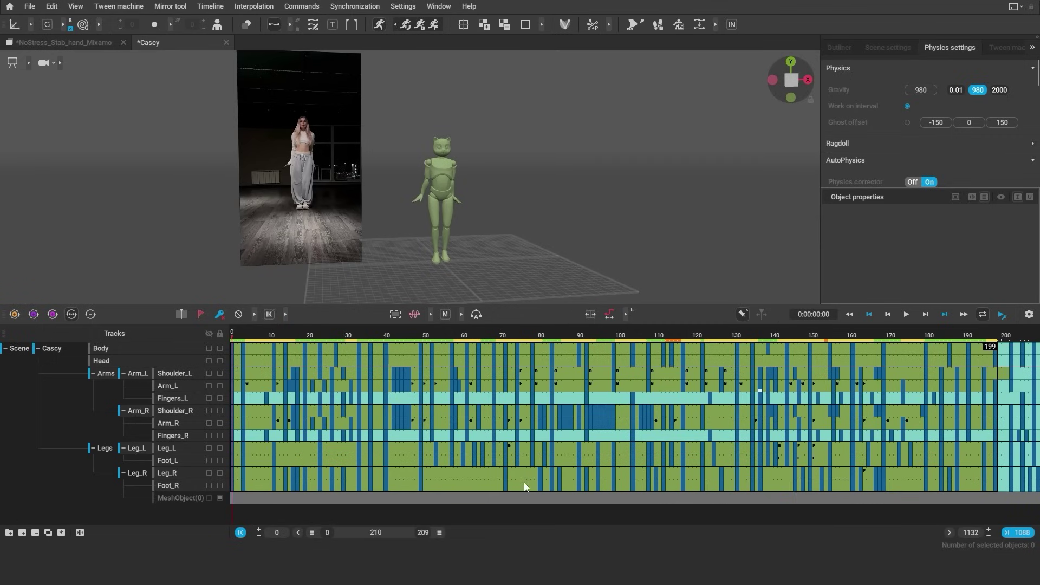
# - In the Dance_Cascy_Clear_Clother scene, select frames 207–373, enable AutoPhysics and turn off the ghost offset
pyautogui.moveTo(437, 535); pyautogui.dragTo(539, 527)
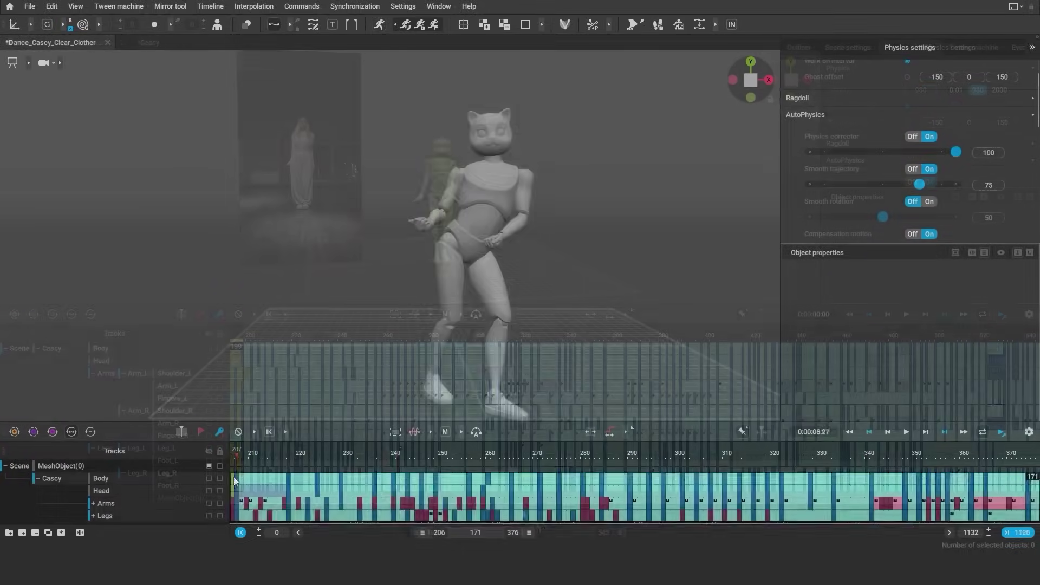
pyautogui.moveTo(234, 481); pyautogui.dragTo(1031, 524)
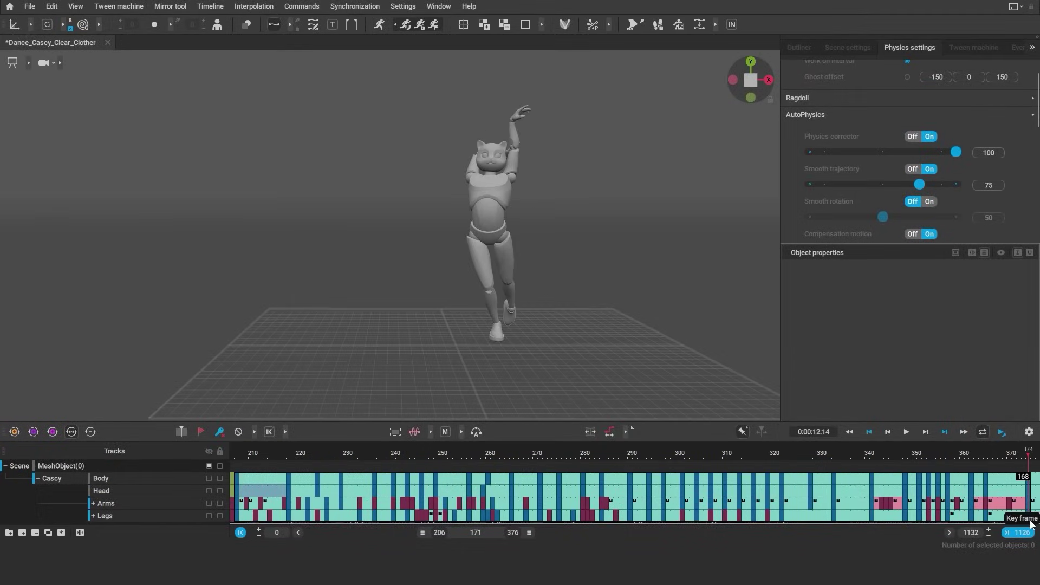
pyautogui.click(379, 25)
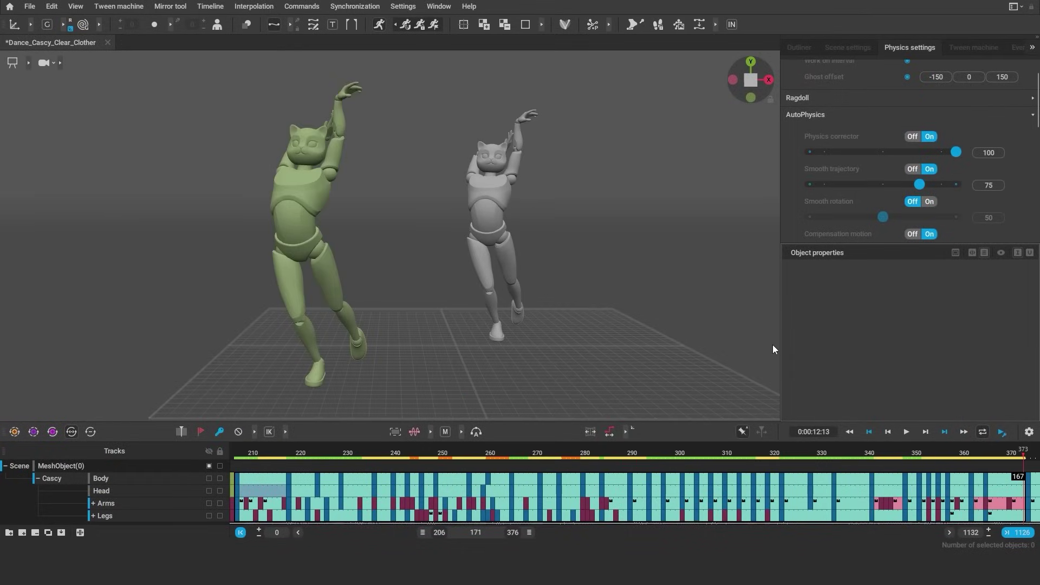
pyautogui.scroll(-2, 566, 280)
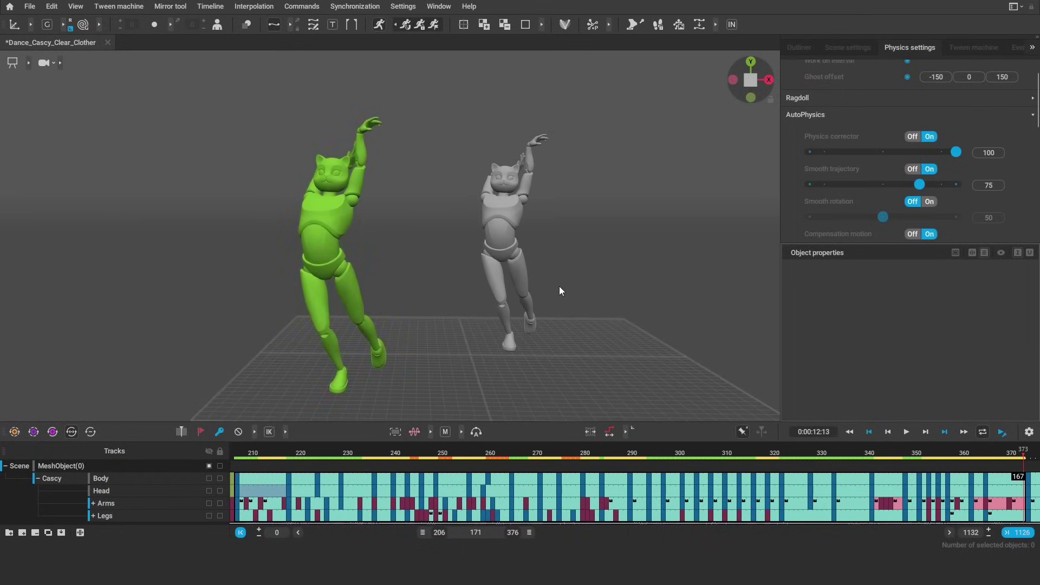
pyautogui.click(243, 461)
pyautogui.click(908, 77)
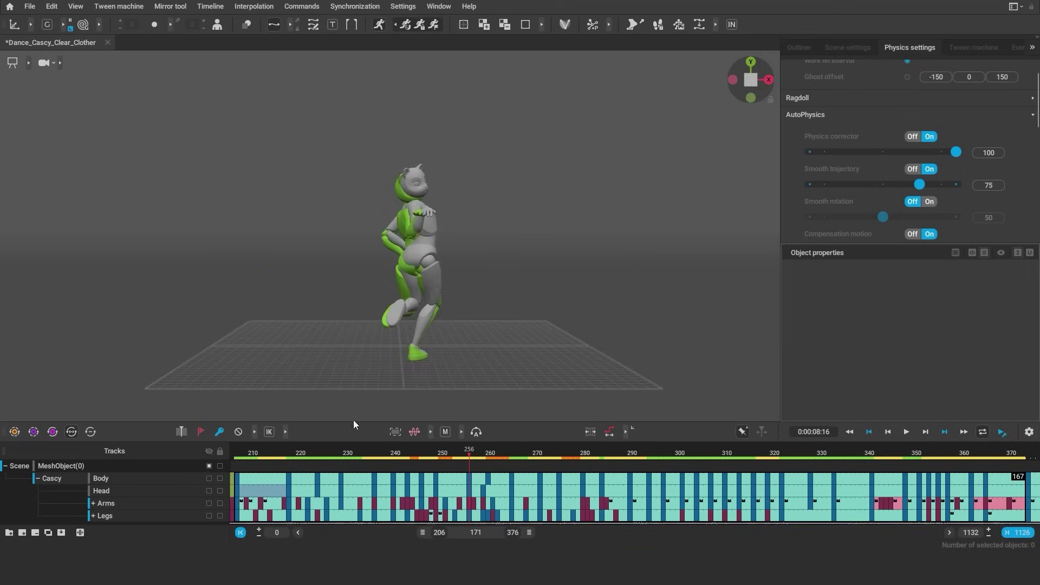
# - Check the overlaid physics ghost across frames 207–373 and snap the interval to it, keeping the one-time effects on
pyautogui.click(332, 467)
pyautogui.moveTo(333, 468); pyautogui.dragTo(893, 479)
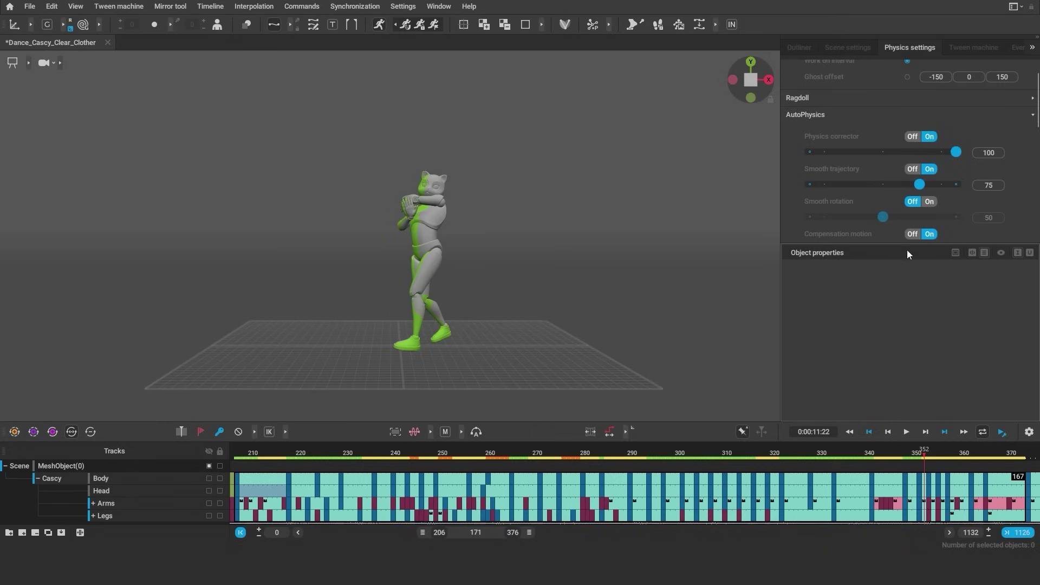
pyautogui.moveTo(899, 244); pyautogui.dragTo(888, 332)
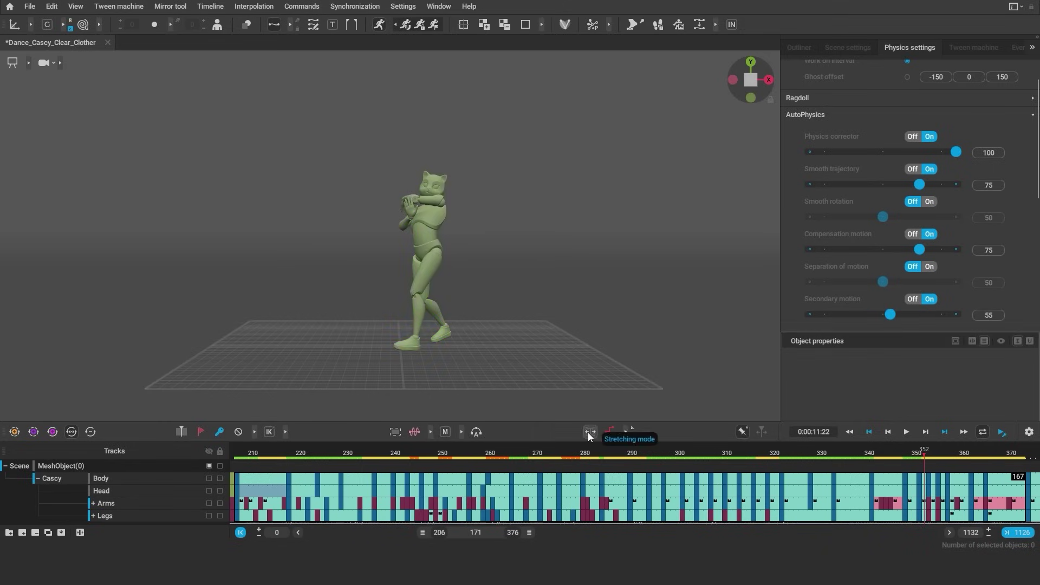
pyautogui.moveTo(524, 297); pyautogui.dragTo(536, 299, button='right')
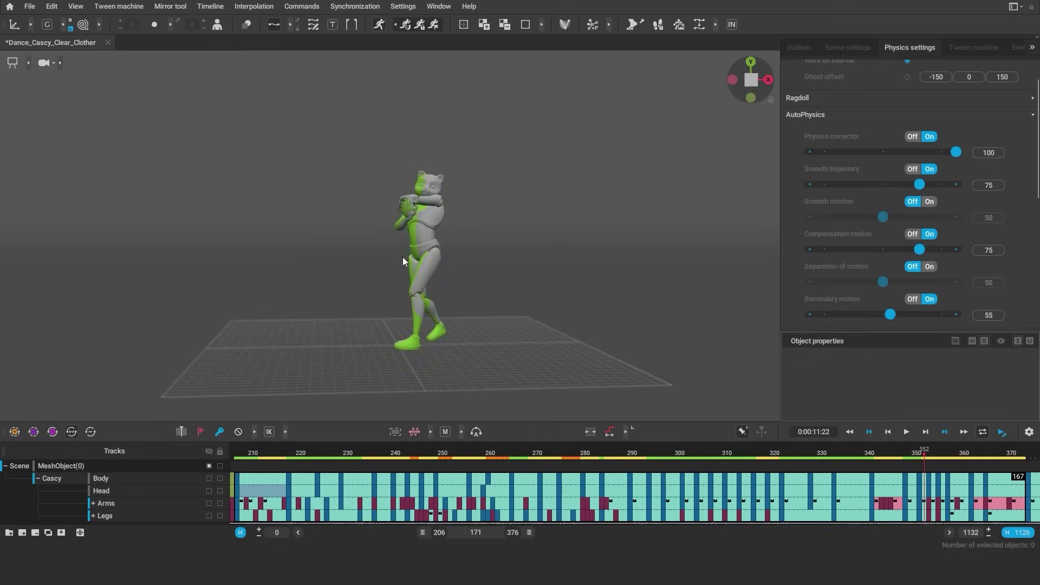
pyautogui.moveTo(276, 470); pyautogui.dragTo(446, 502)
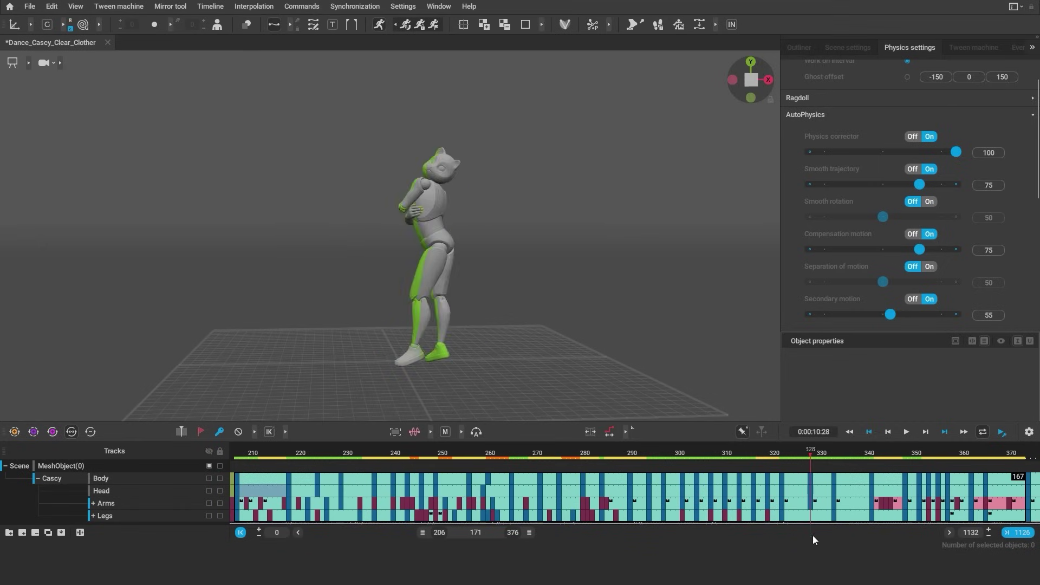
pyautogui.click(548, 305)
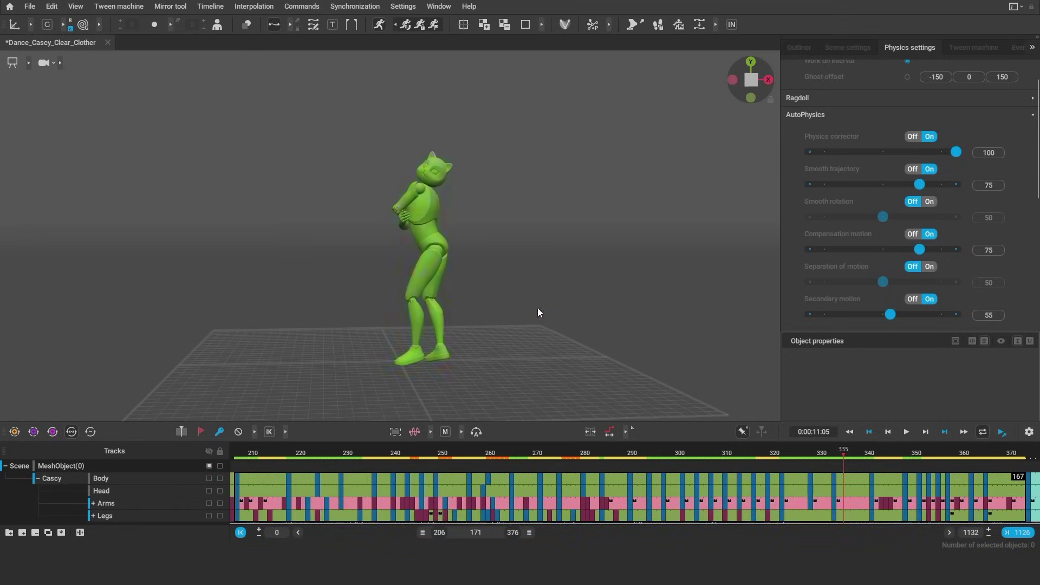
# - Play back the physics result for frames 373–540 and snap that interval to AutoPhysics
pyautogui.press('space')
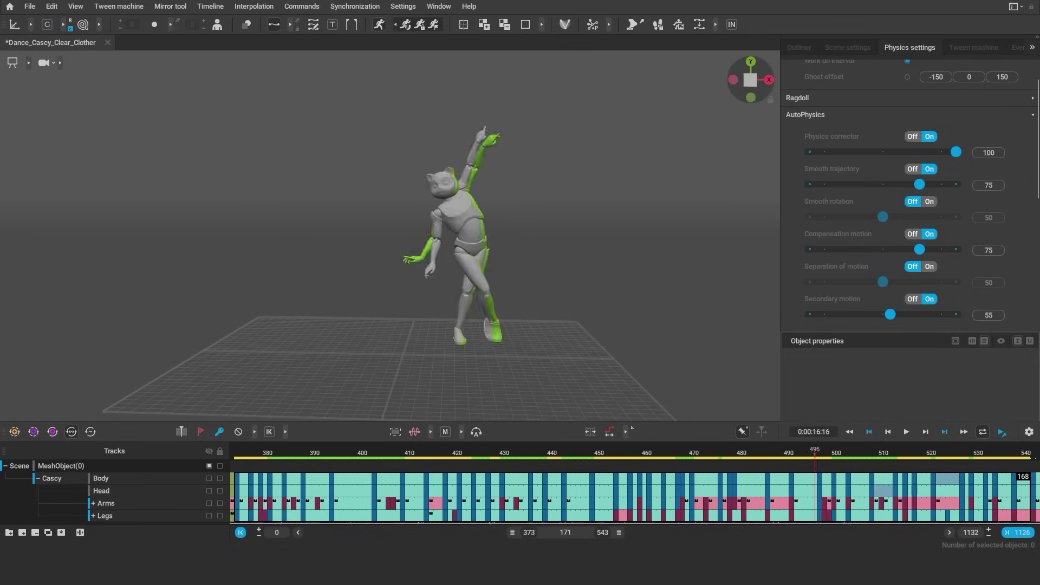
pyautogui.click(406, 25)
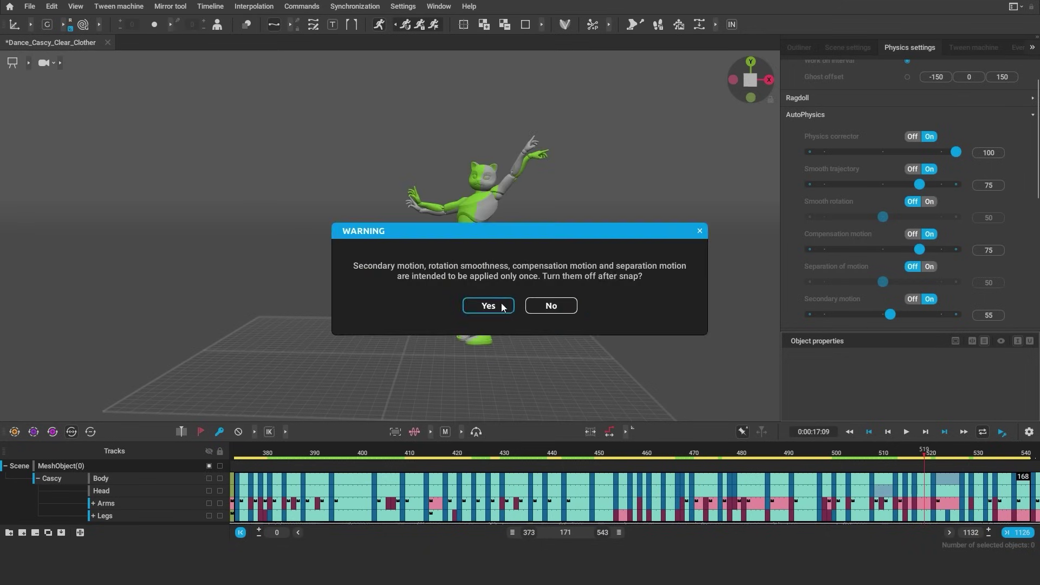
pyautogui.click(455, 303)
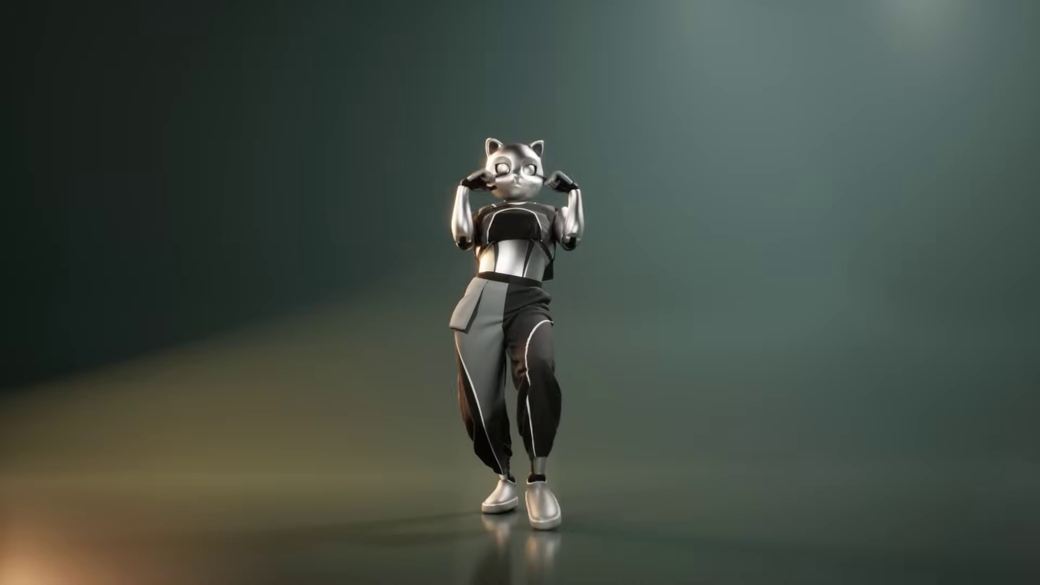